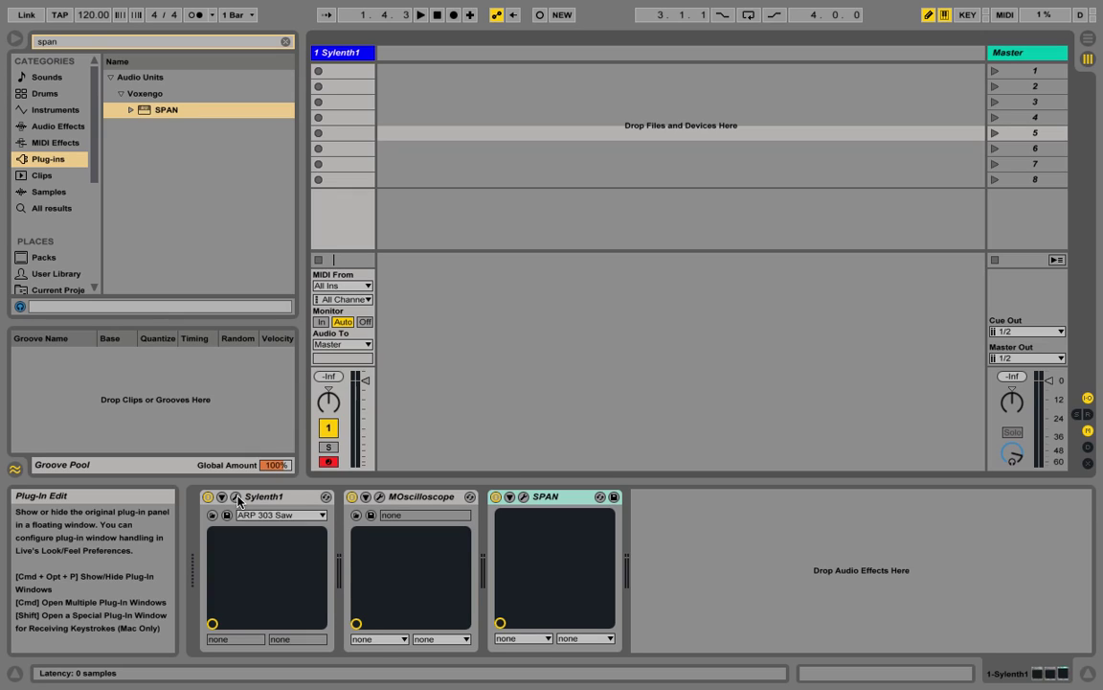
Briefly open and close the Sylenth1, MOscilloscope and SPAN plug-in panels.
click(237, 500)
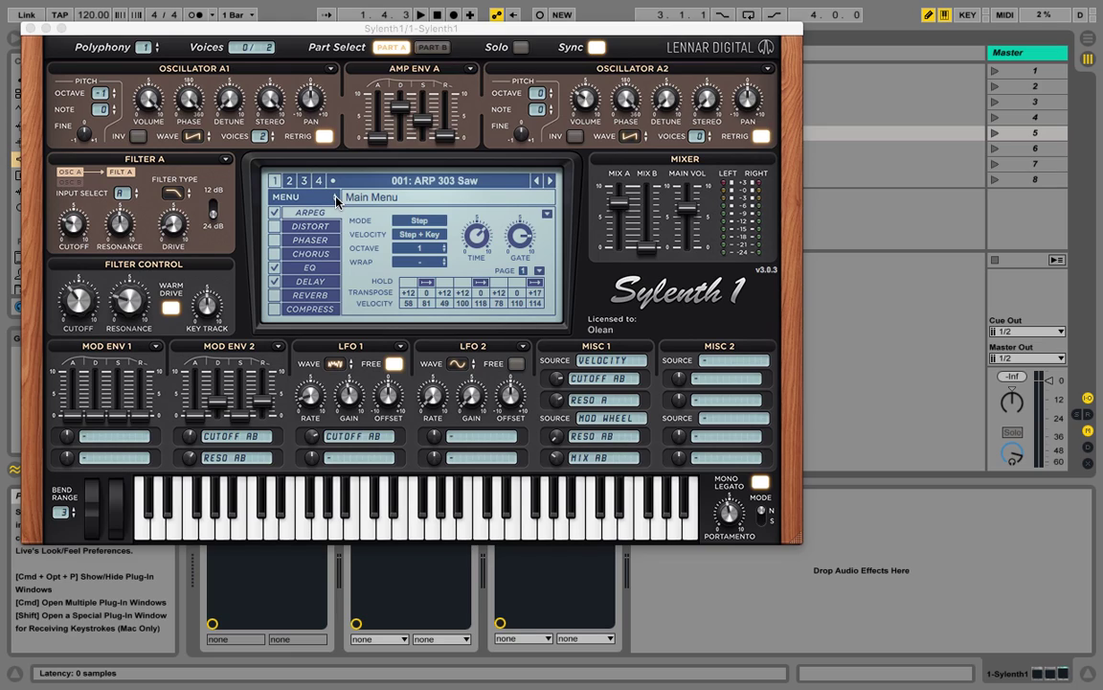
click(29, 31)
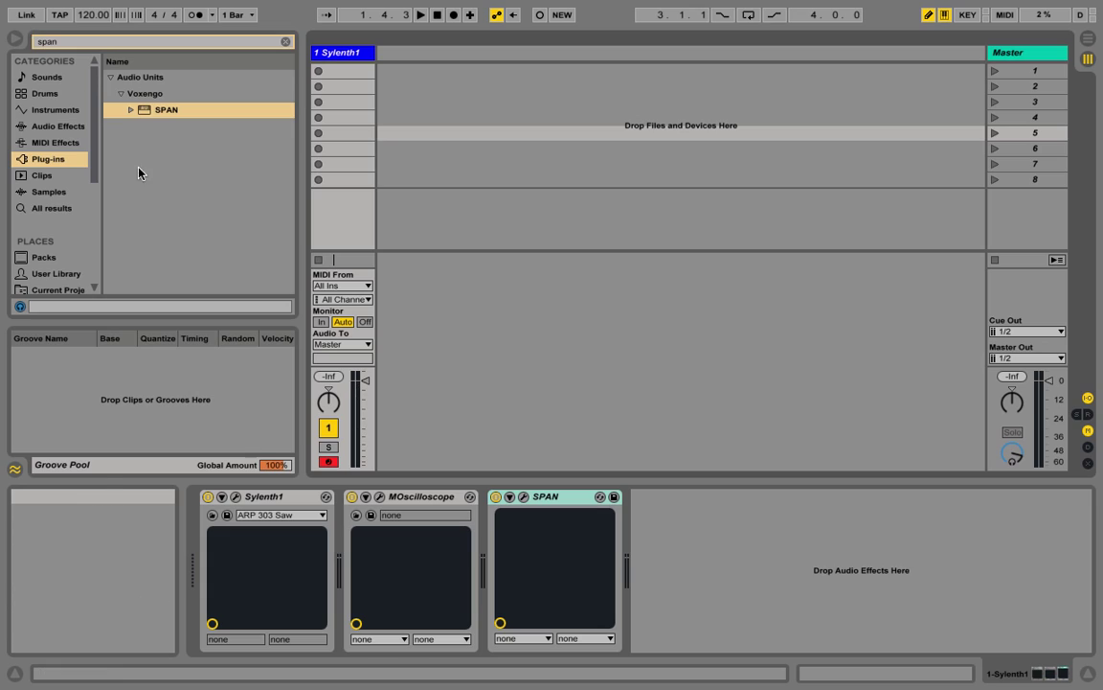
click(379, 497)
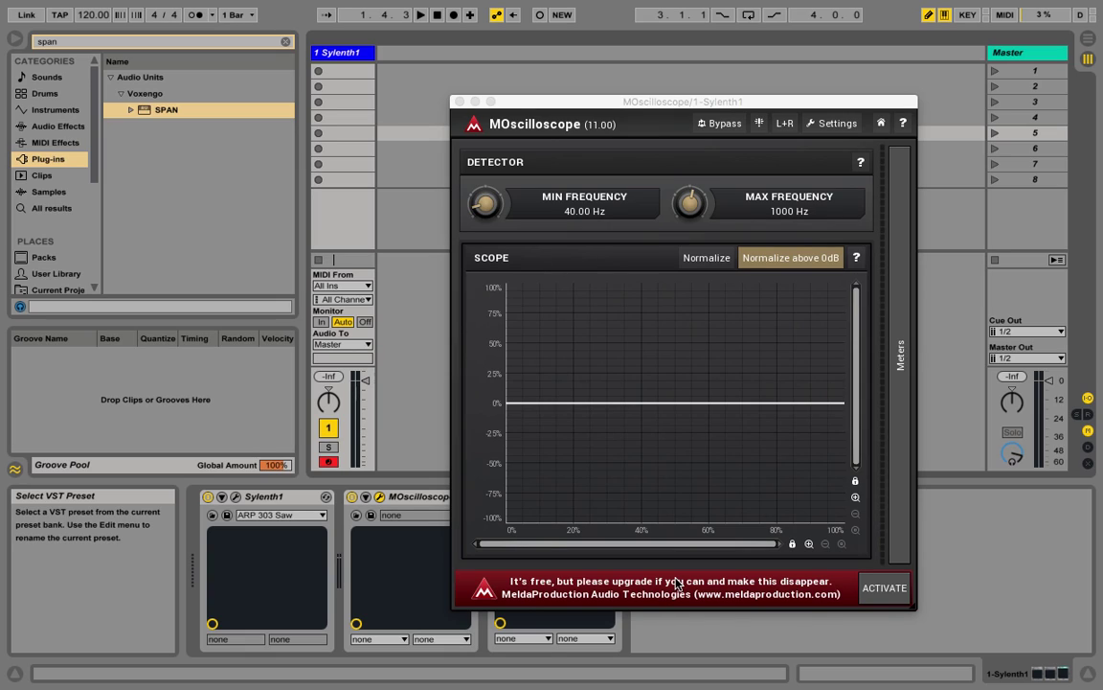
drag(165, 109, 459, 127)
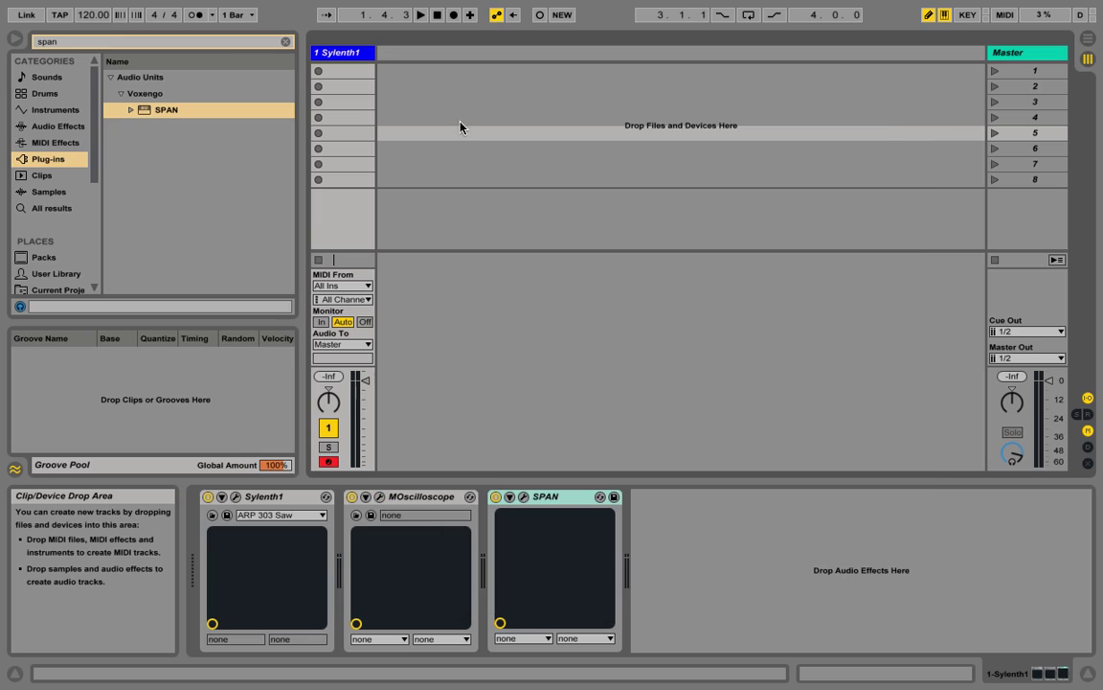
click(524, 497)
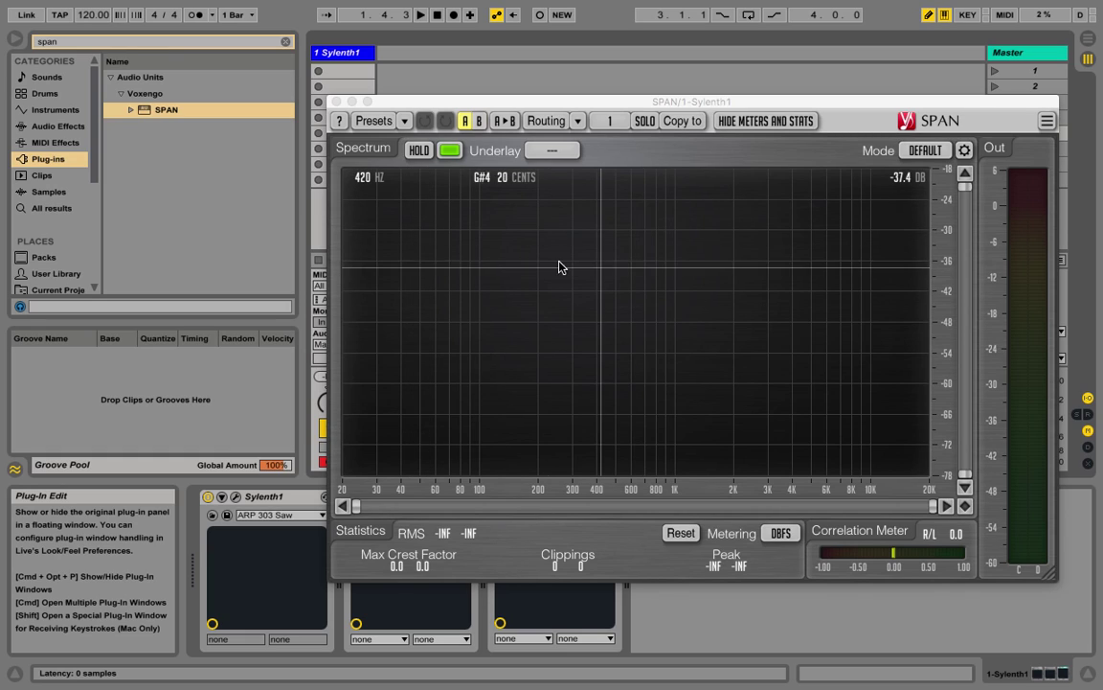
click(337, 101)
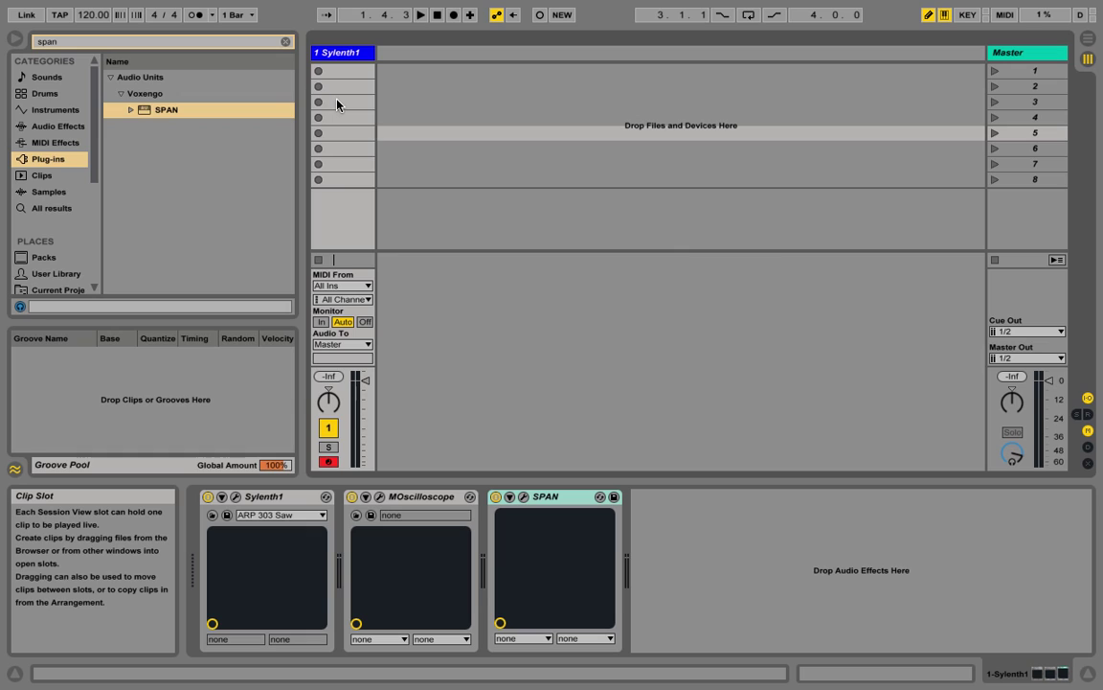
Reopen Sylenth1, move its window aside, and show MENU's Preset options.
click(239, 497)
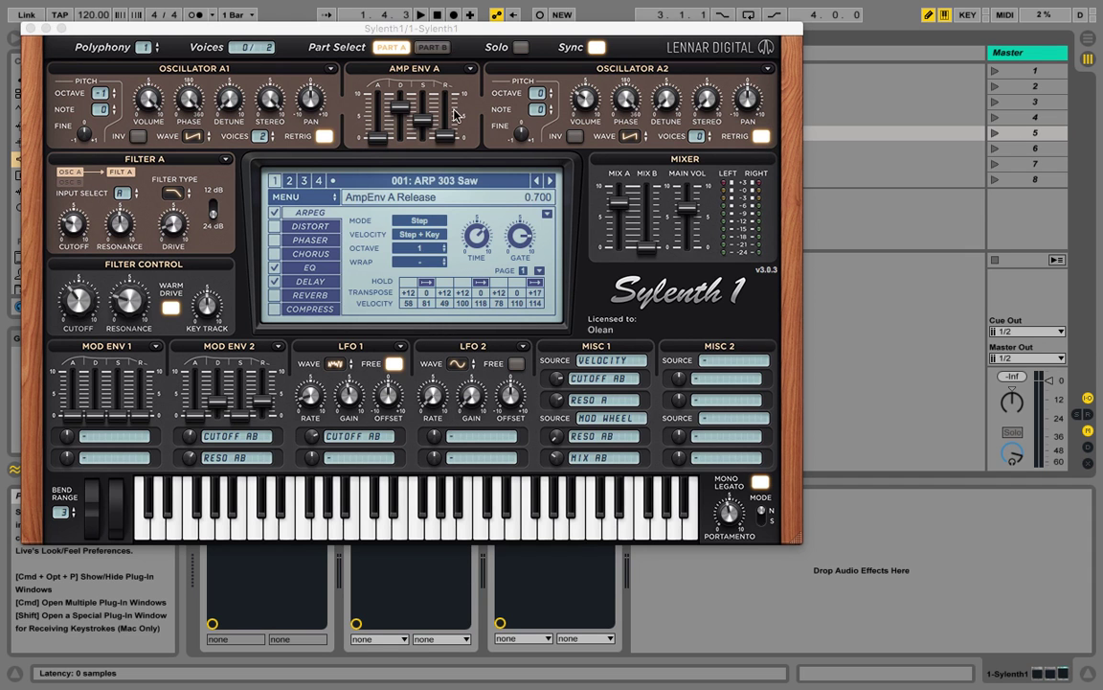
drag(450, 30, 613, 51)
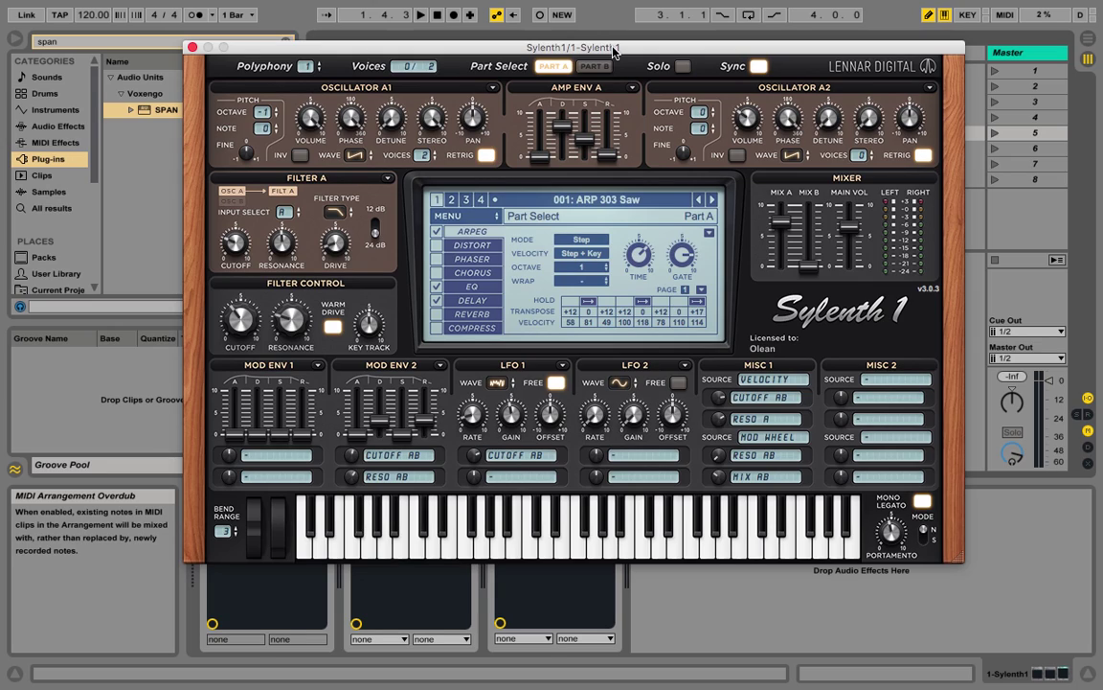
click(490, 217)
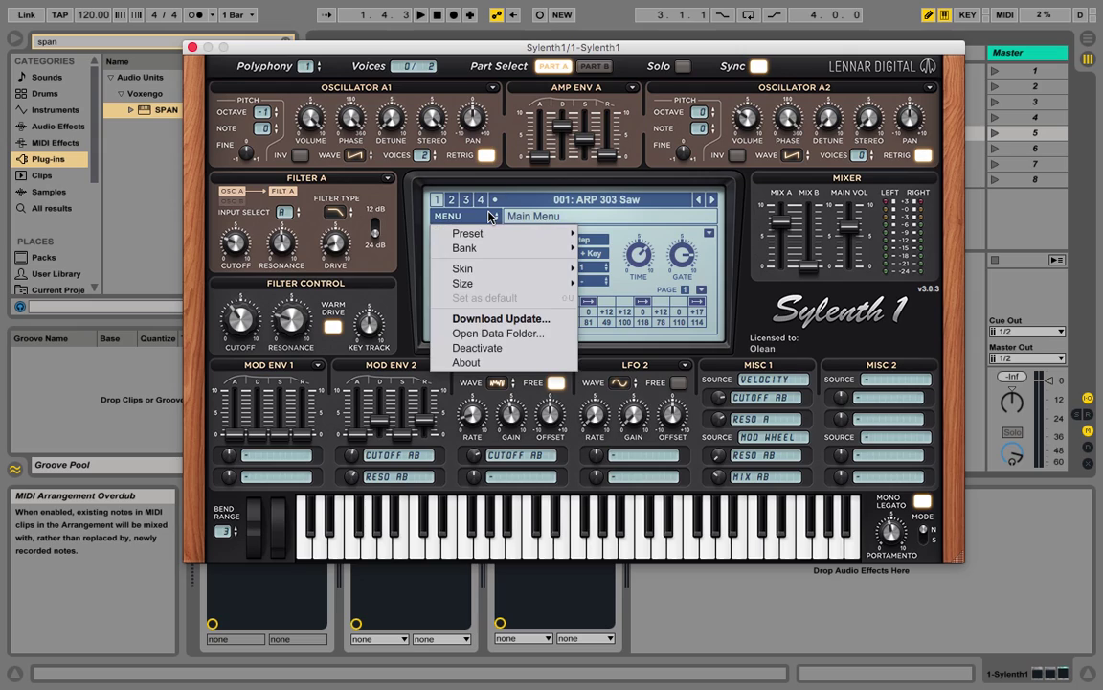
mouse_move(509, 236)
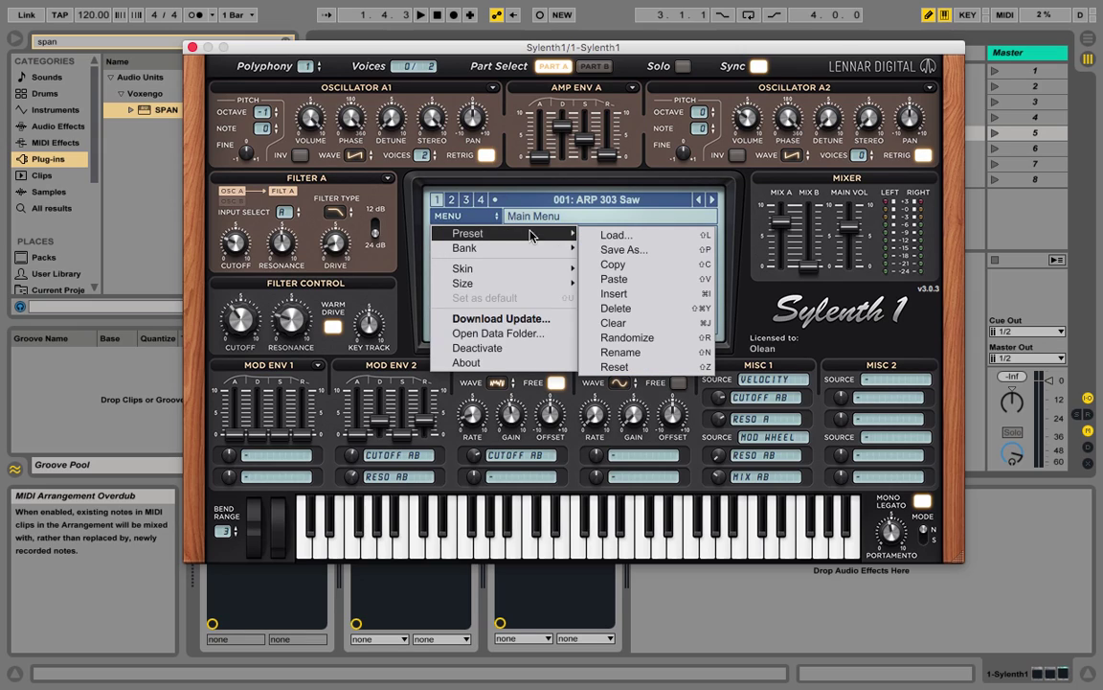
Load the 001: Init patch and make oscillator A2 an inverted saw phased near 180 degrees.
click(646, 298)
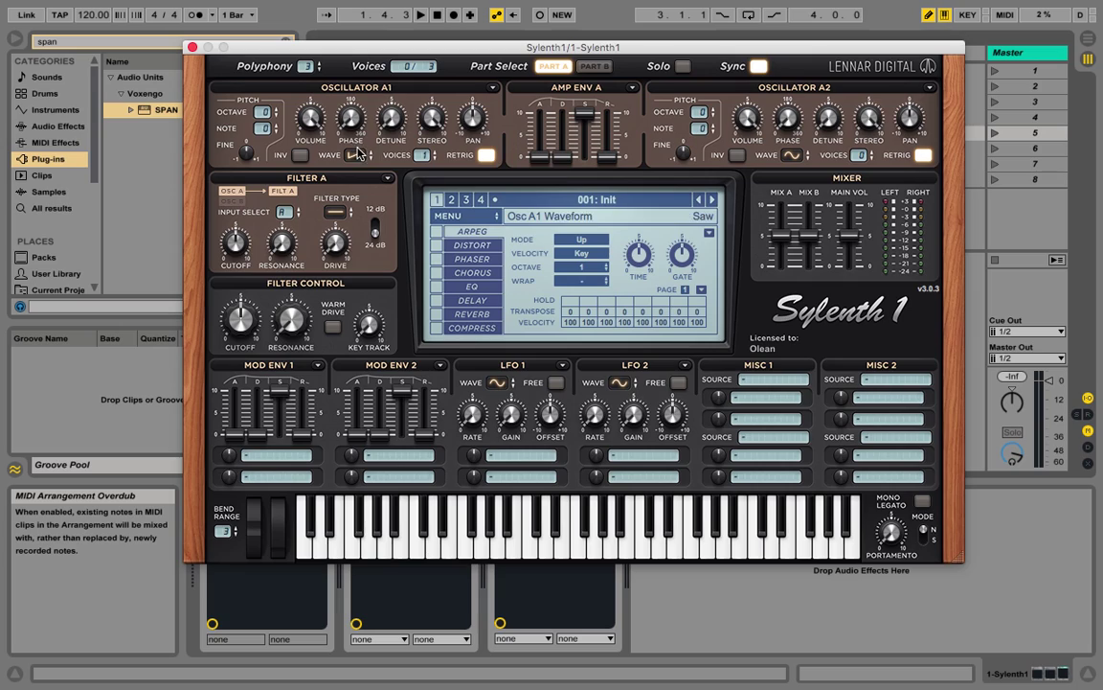
click(791, 155)
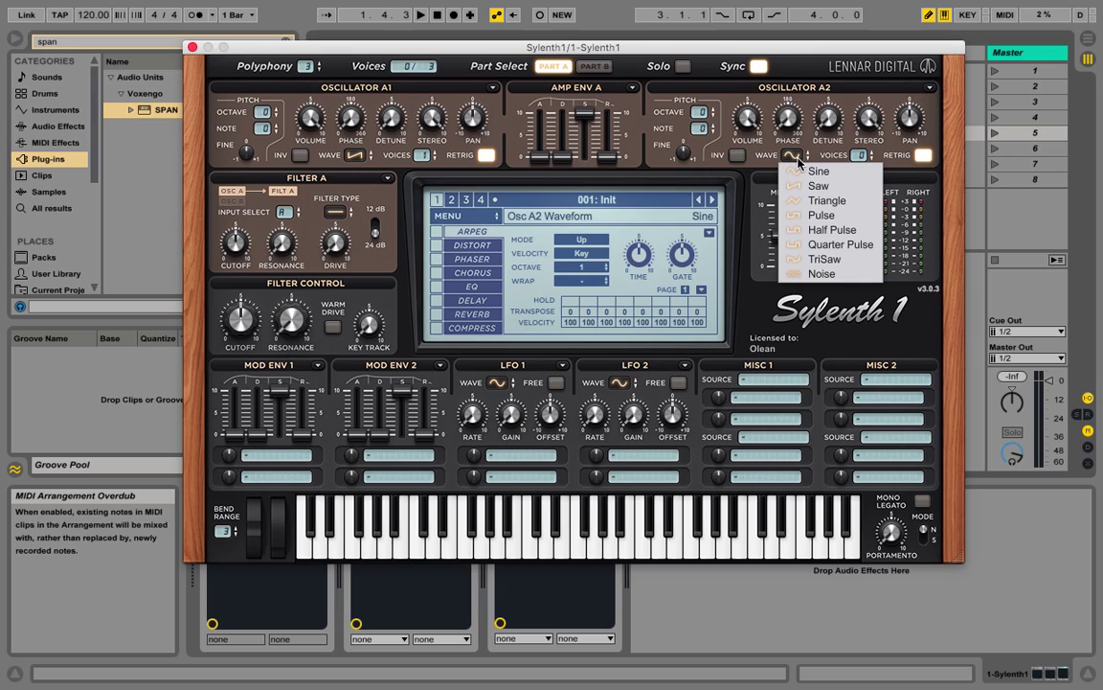
click(812, 187)
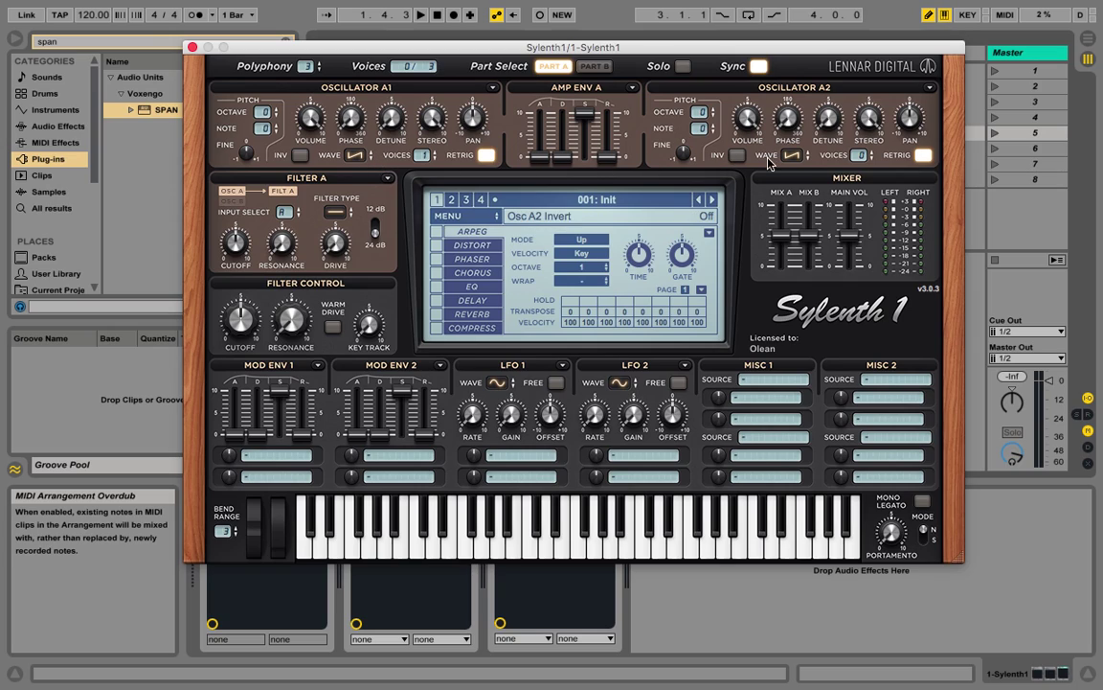
click(735, 155)
drag(787, 129, 799, 43)
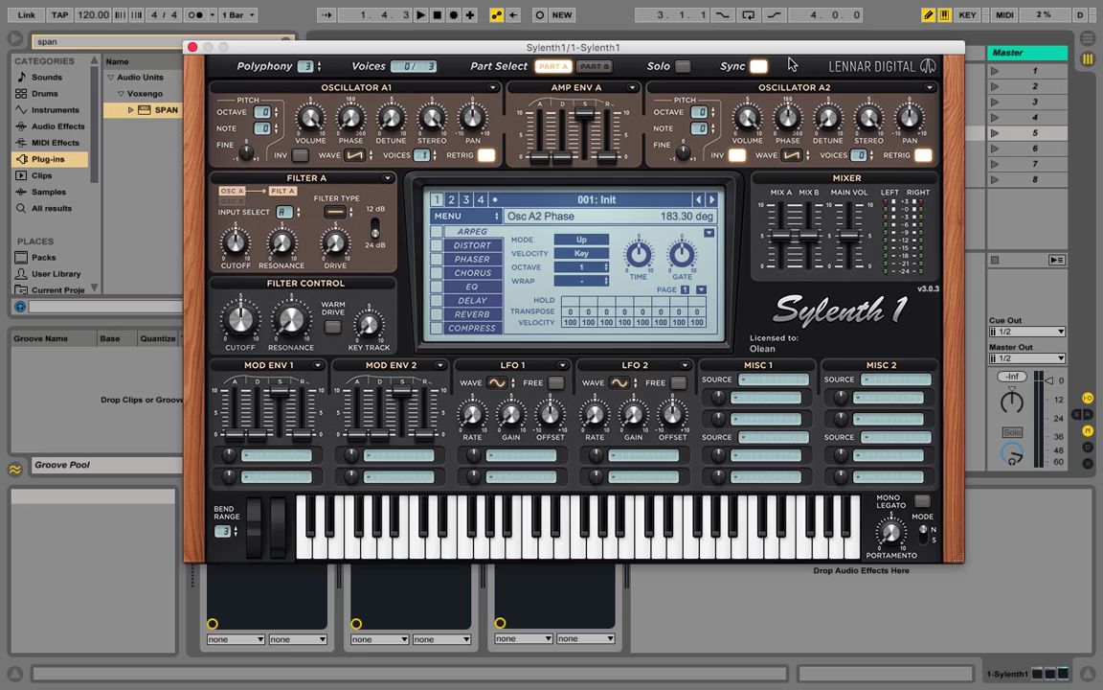
Confirm oscillator A2 stays on Saw and fine-tune its phase to about 180 degrees.
mouse_move(804, 164)
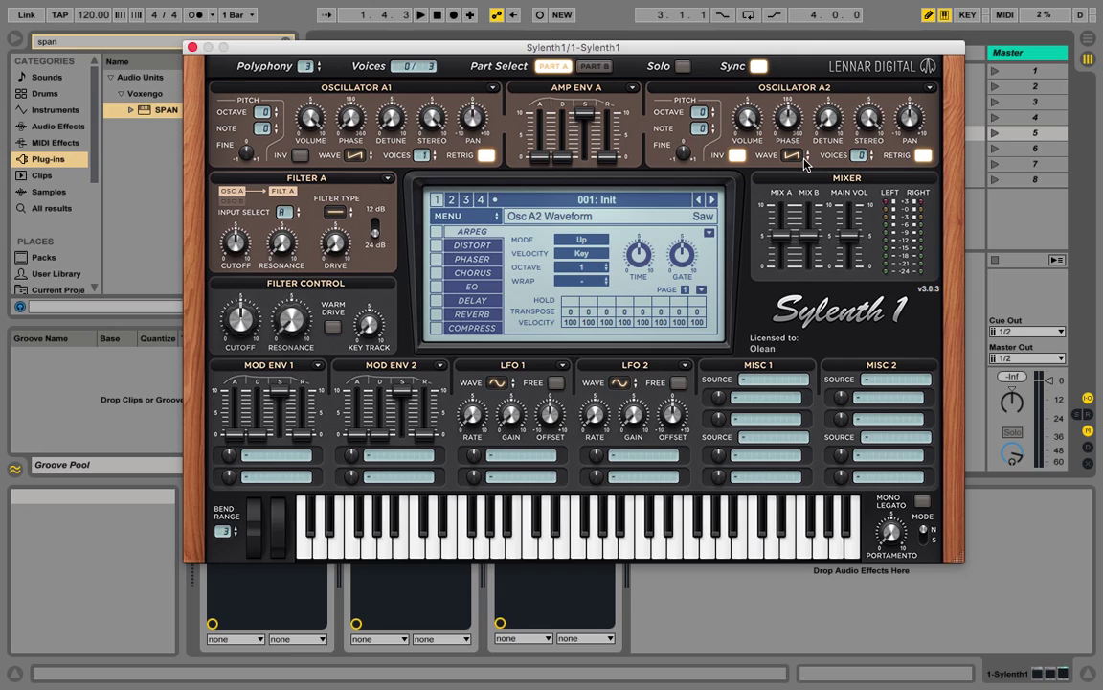
click(798, 161)
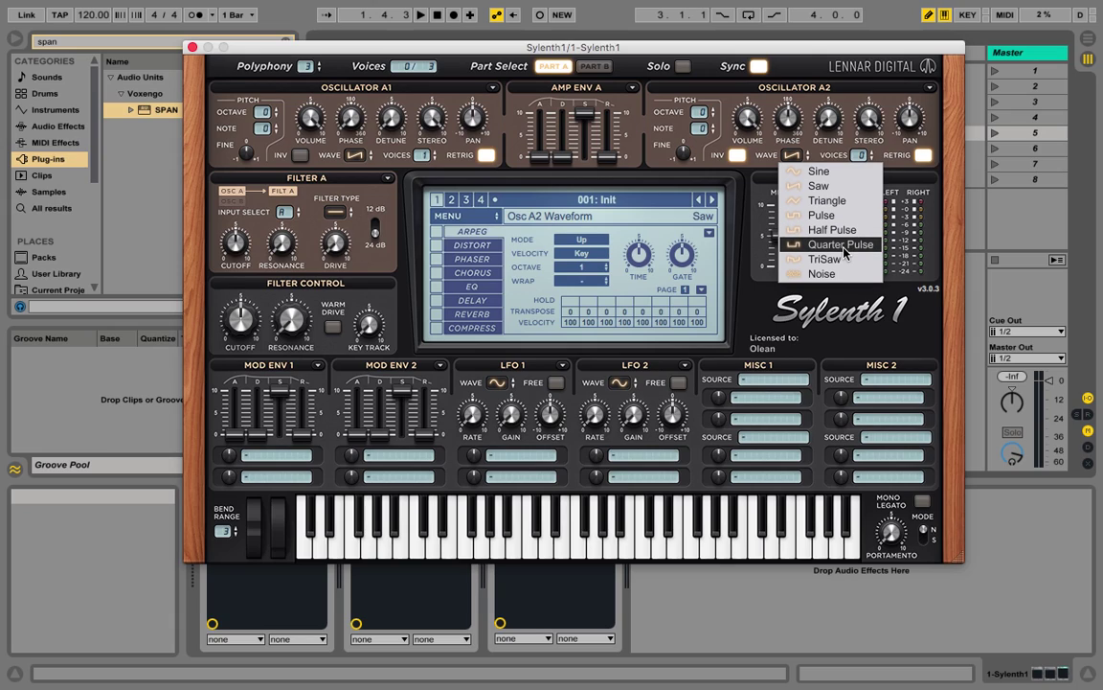
click(767, 104)
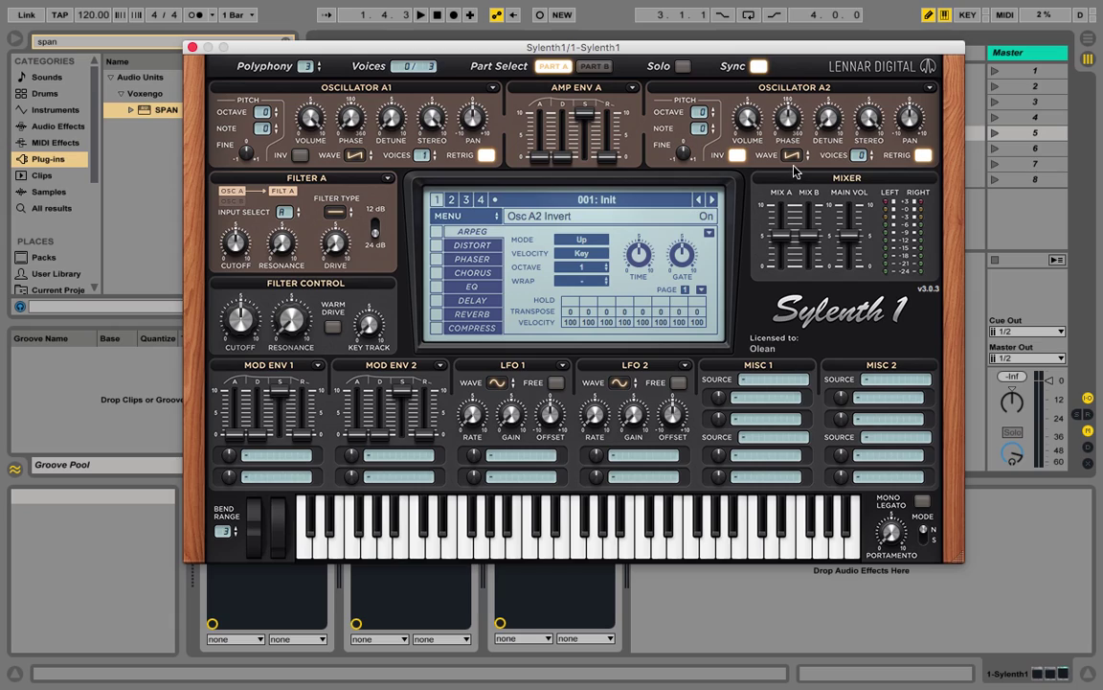
mouse_move(788, 128)
mouse_down()
mouse_move(788, 91)
mouse_move(788, 173)
mouse_move(790, 104)
mouse_move(790, 113)
mouse_up()
Close Sylenth1 and deselect the red sawtooth on the LibreOffice Draw page.
click(193, 48)
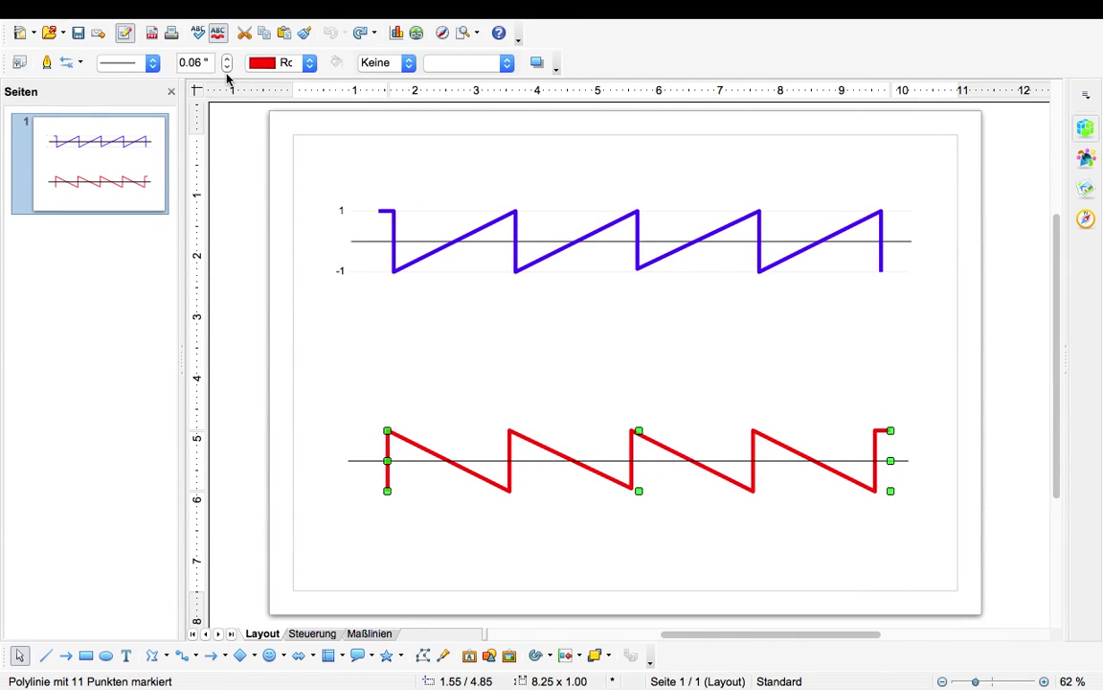
click(532, 404)
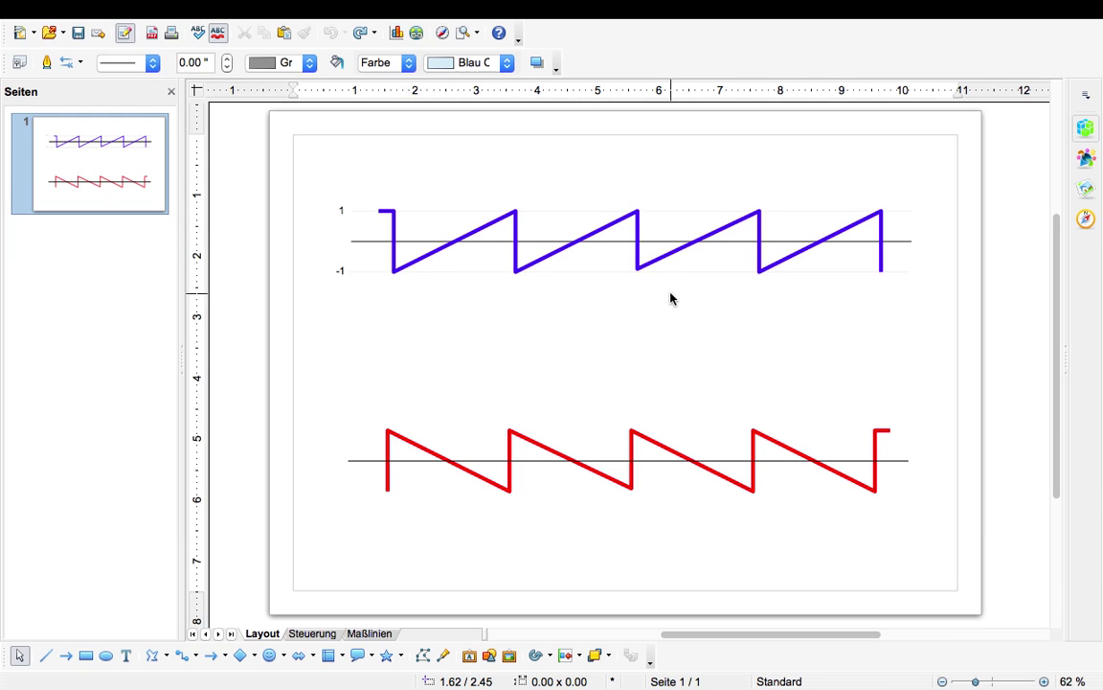
Move the red inverted sawtooth up onto the blue sawtooth's upper axis so they crisscross.
drag(541, 442, 543, 433)
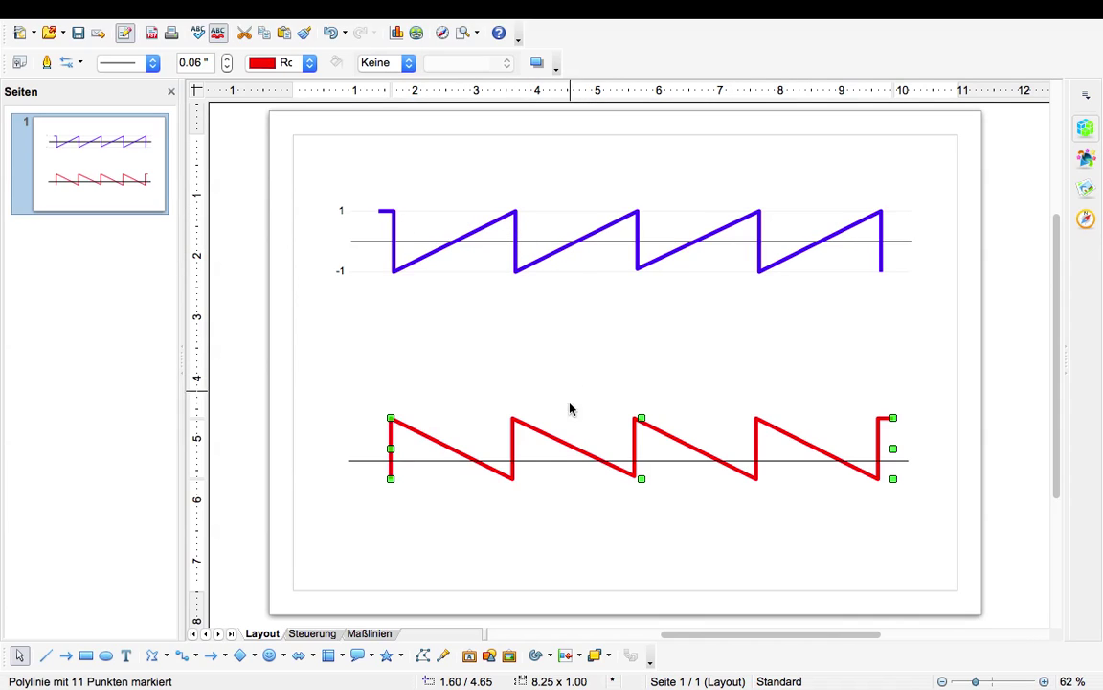
drag(554, 438, 553, 448)
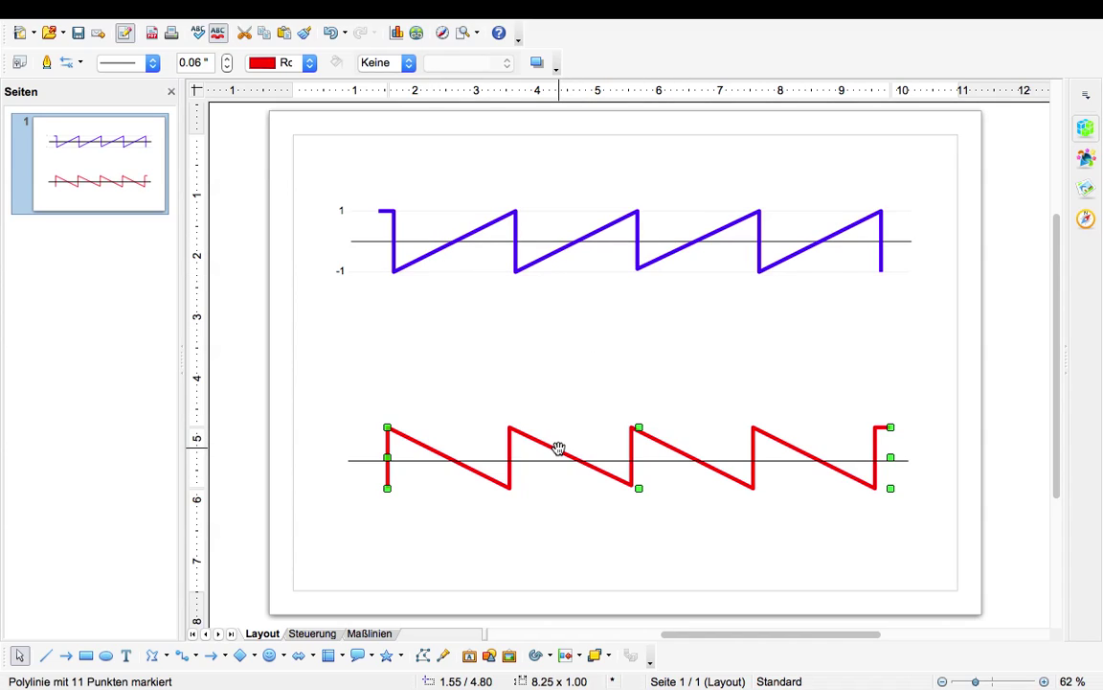
drag(551, 450, 559, 234)
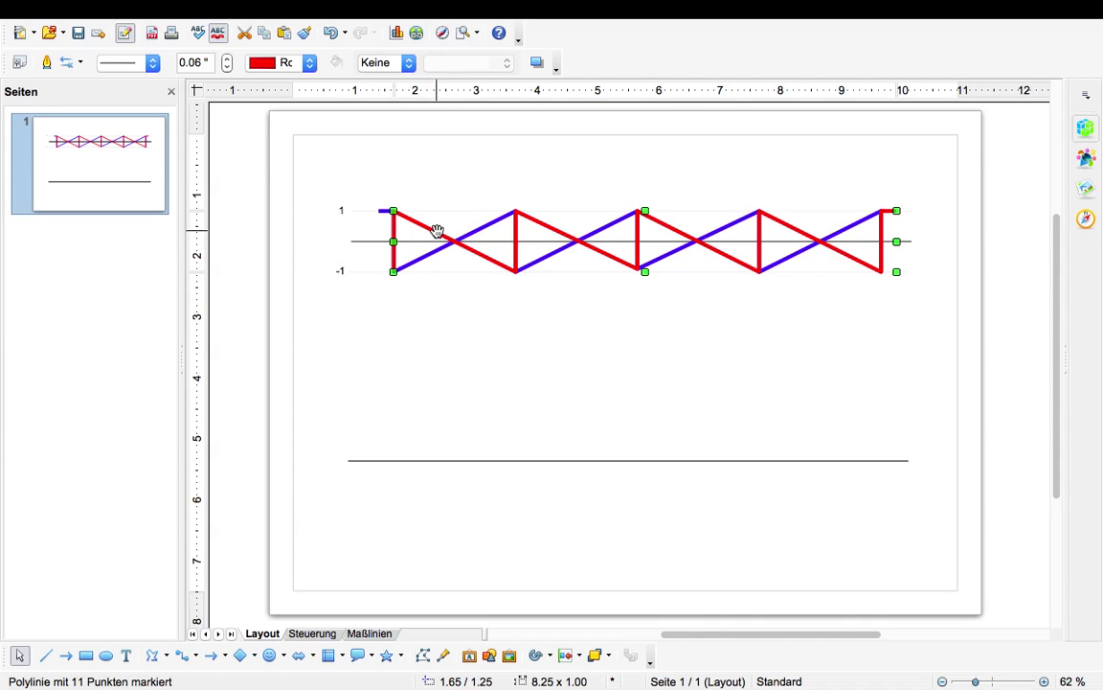
drag(435, 231, 435, 231)
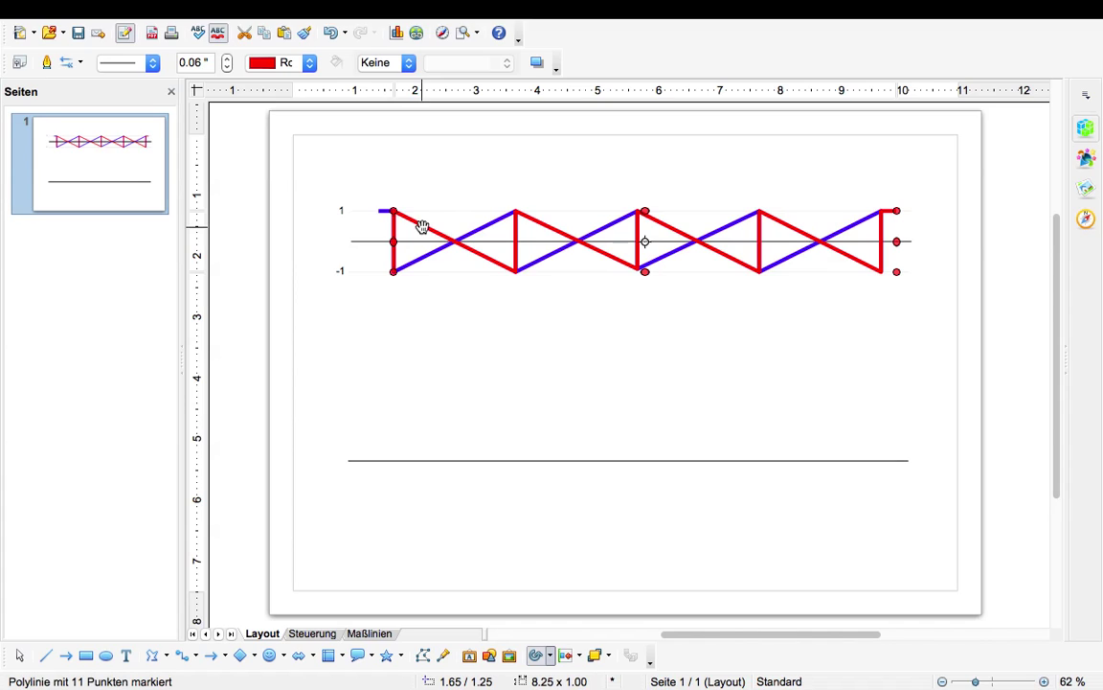
drag(422, 226, 453, 228)
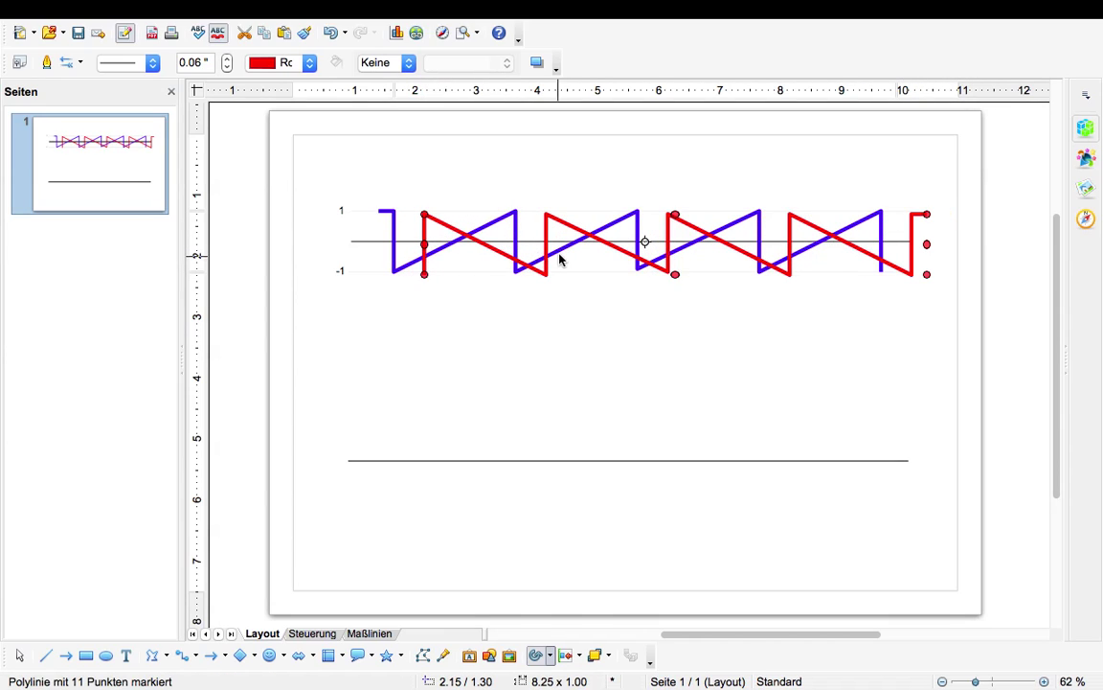
drag(465, 235, 487, 230)
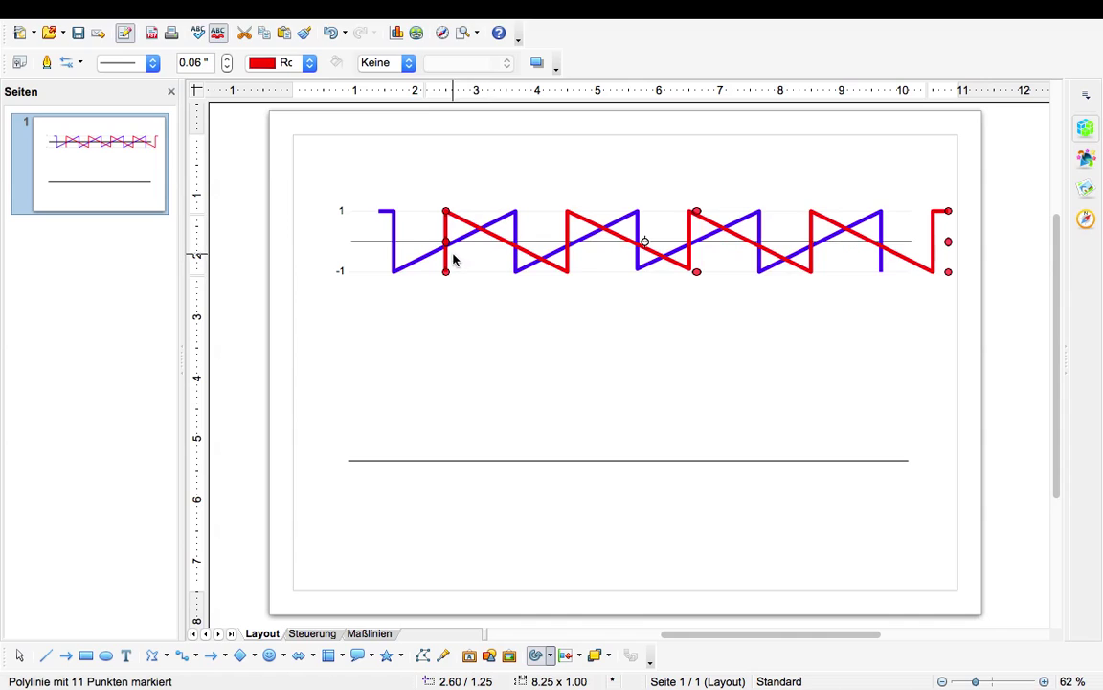
click(504, 239)
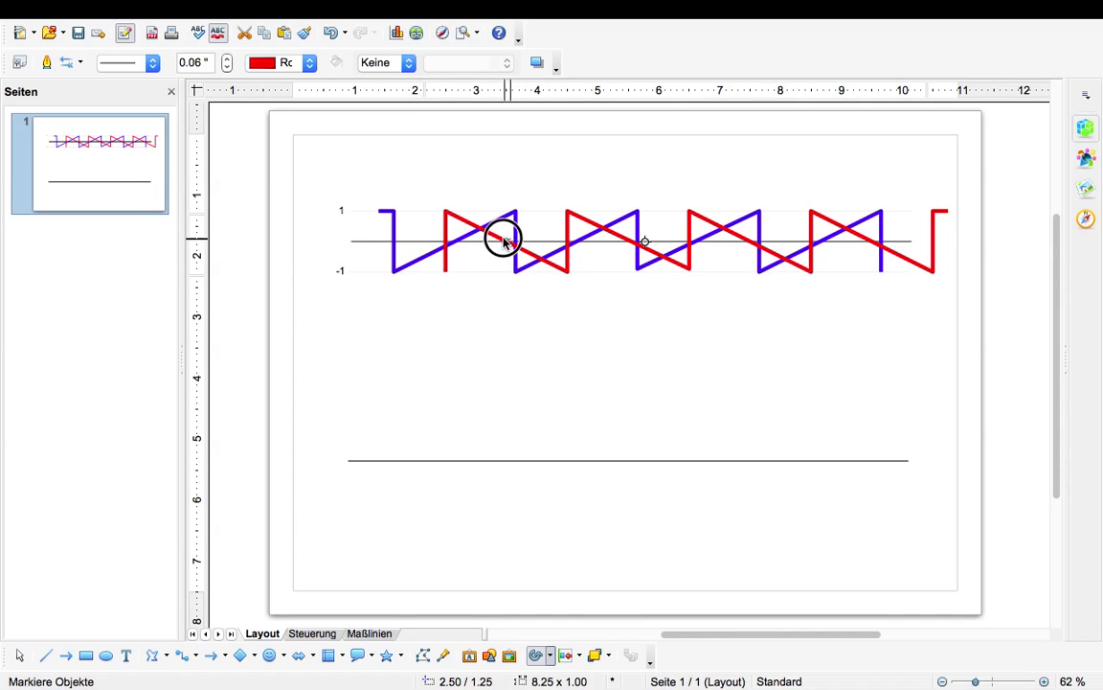
click(504, 239)
drag(505, 238, 452, 237)
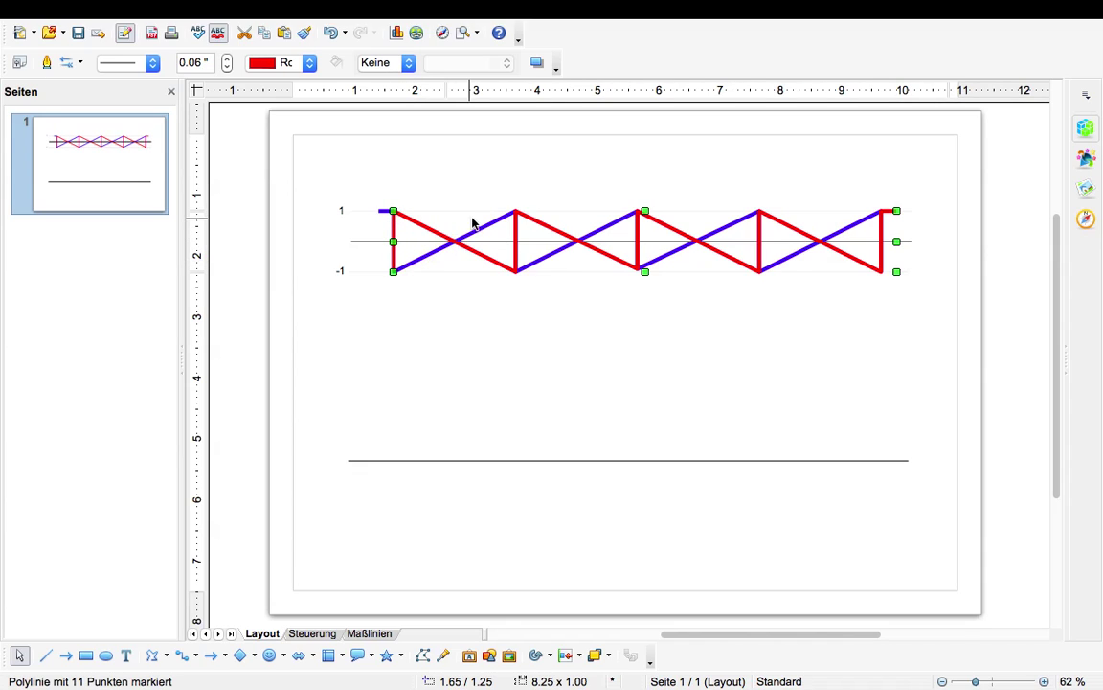
Reposition the red sawtooth over the blue wave's axis, deselect it, and pick the Polygon tool.
drag(534, 218, 532, 309)
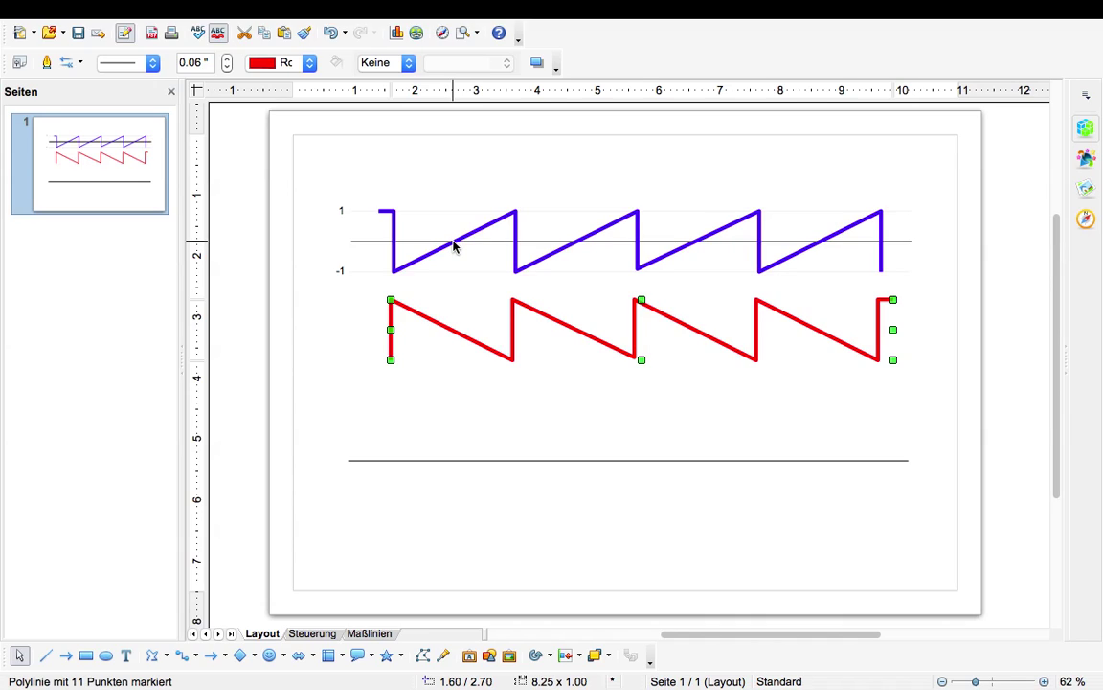
drag(426, 319, 487, 230)
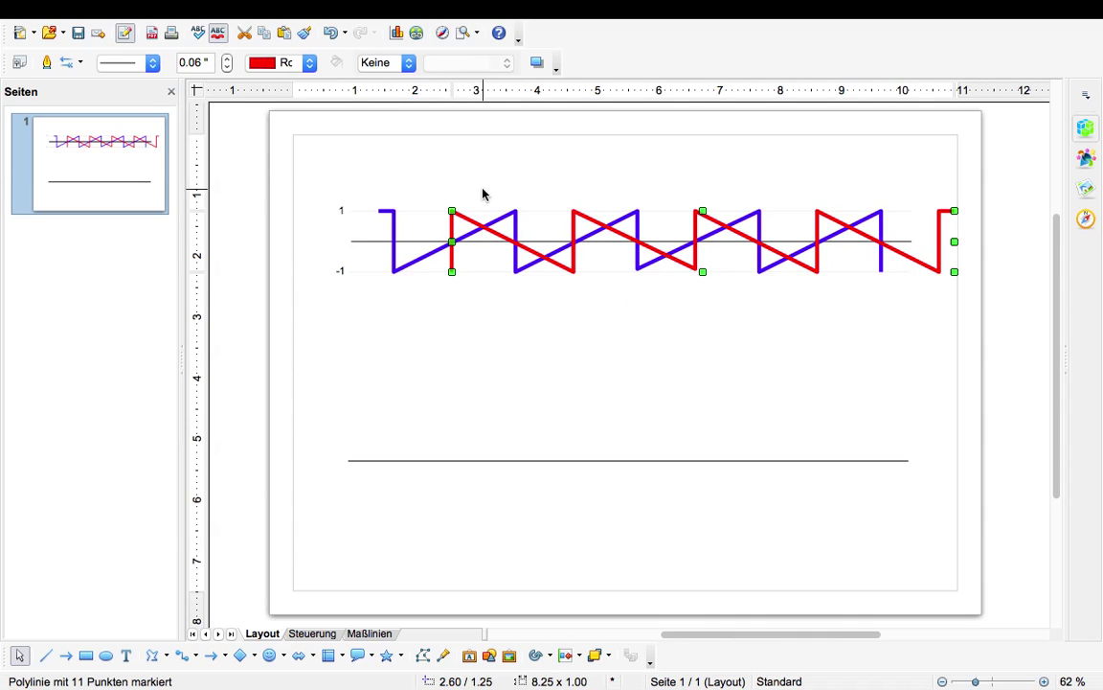
click(502, 247)
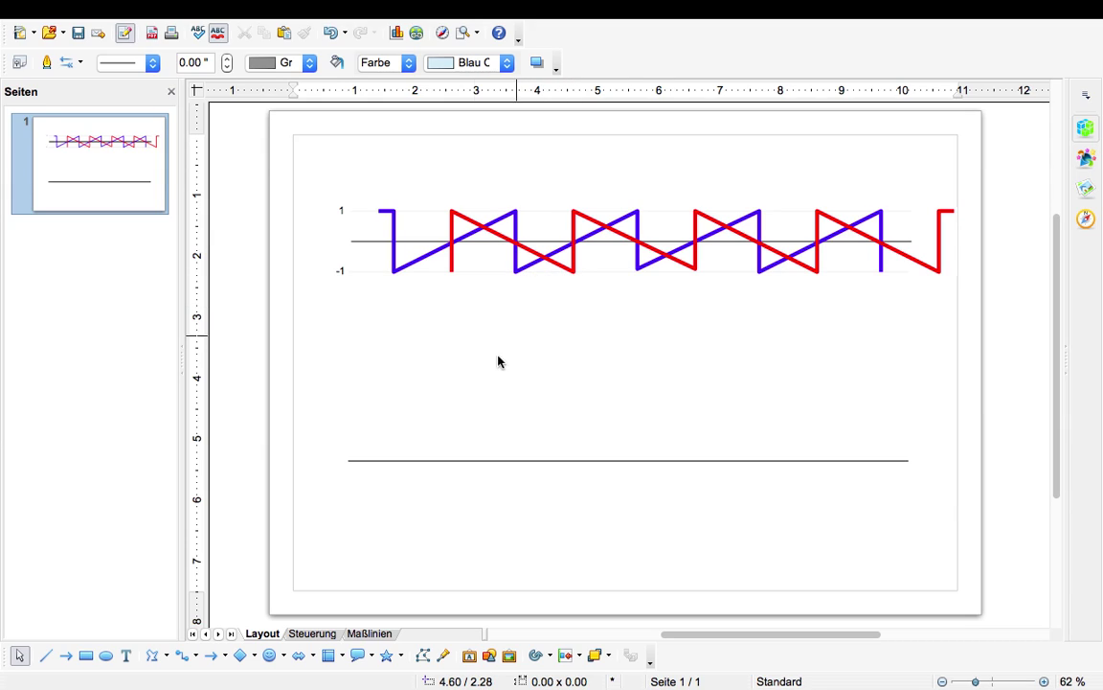
click(155, 655)
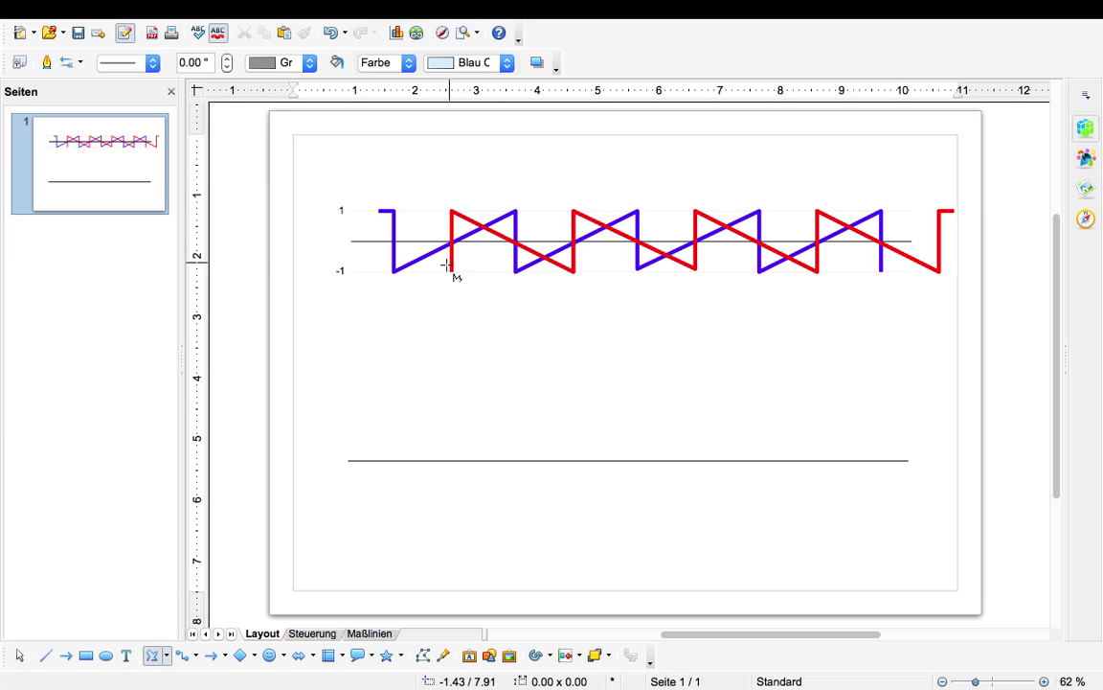
Trace an 18-point square-wave polyline across the sawtooths between the 1 and -1 levels.
drag(396, 243, 393, 273)
click(451, 271)
click(451, 212)
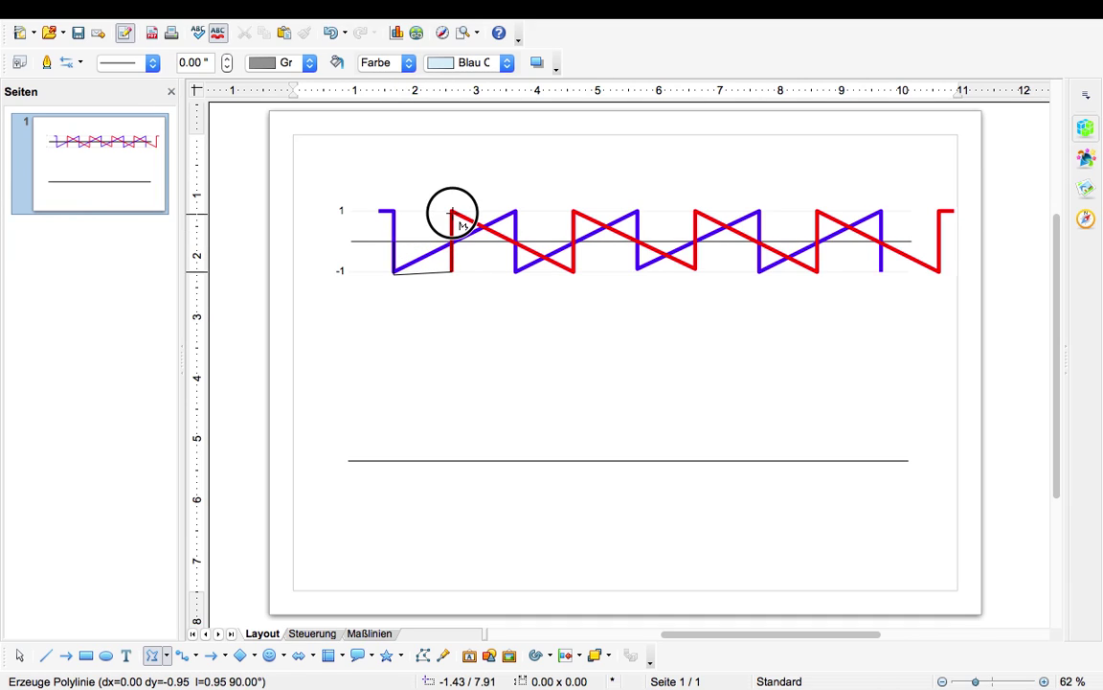
click(515, 213)
click(515, 271)
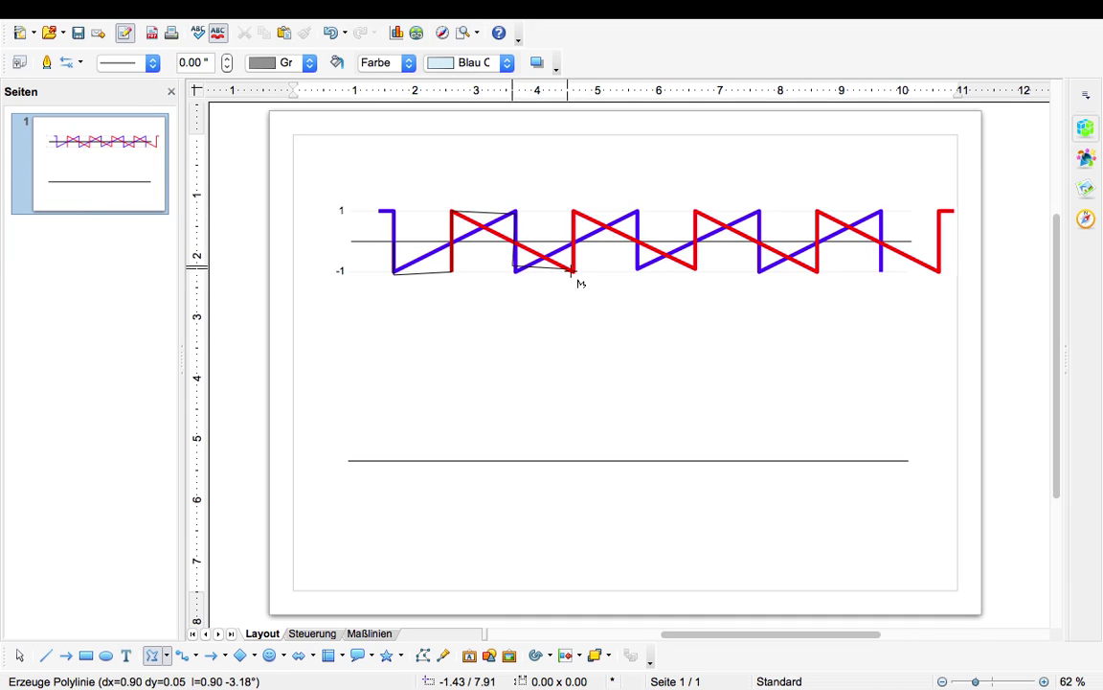
click(576, 273)
click(575, 211)
click(636, 213)
click(636, 266)
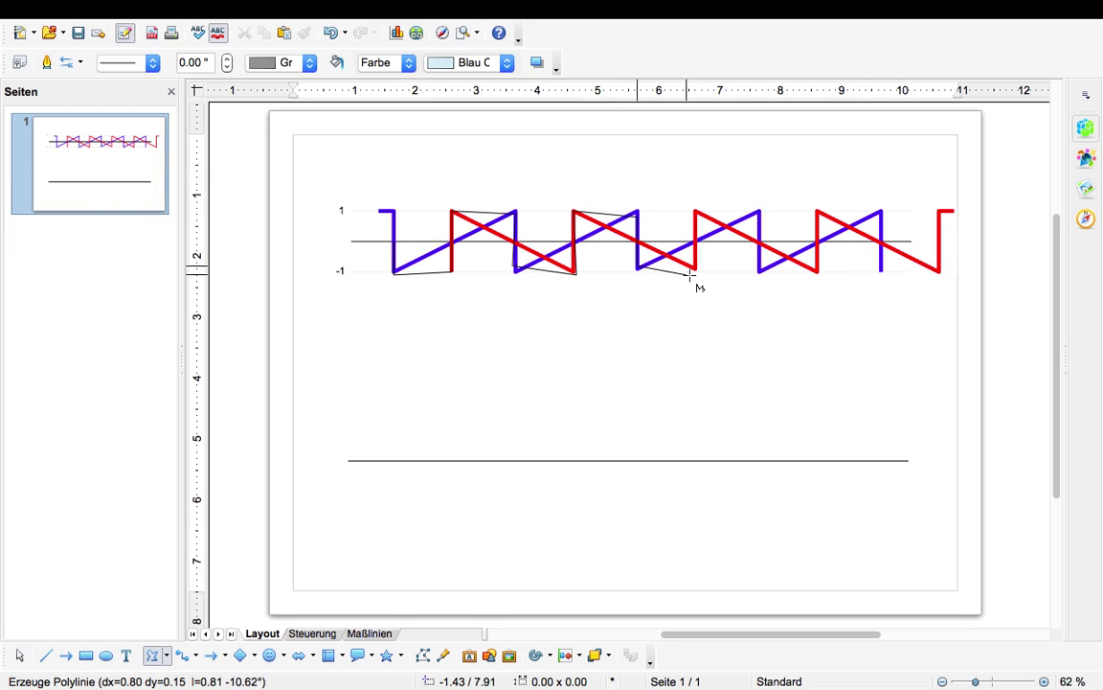
click(696, 268)
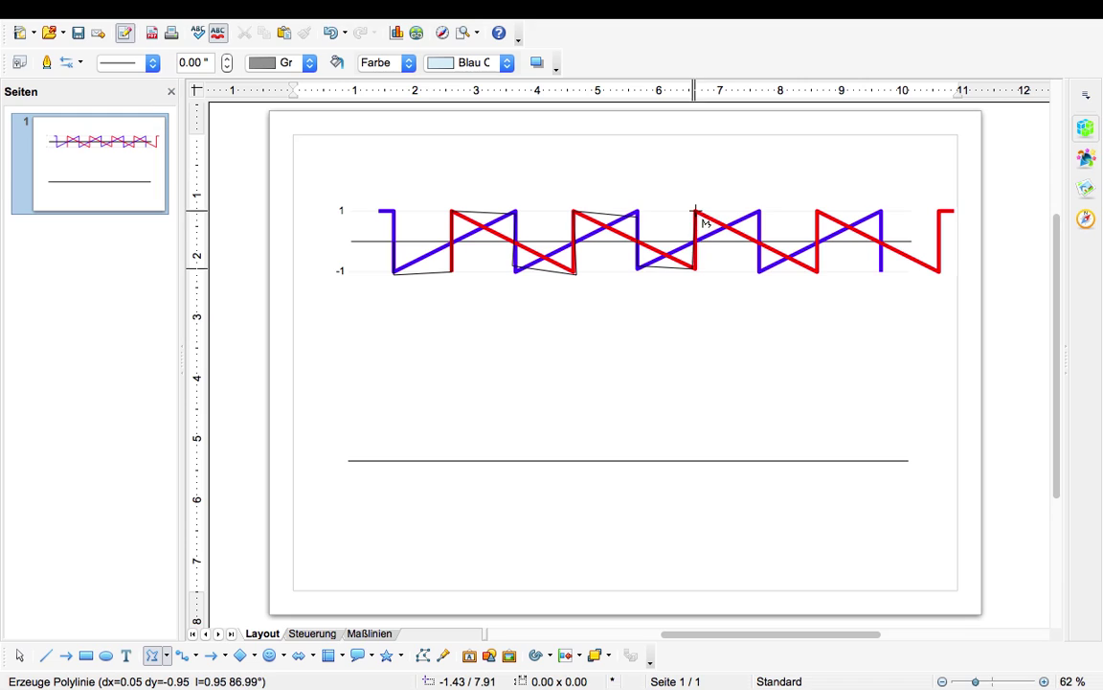
click(694, 211)
click(758, 211)
click(760, 271)
click(813, 274)
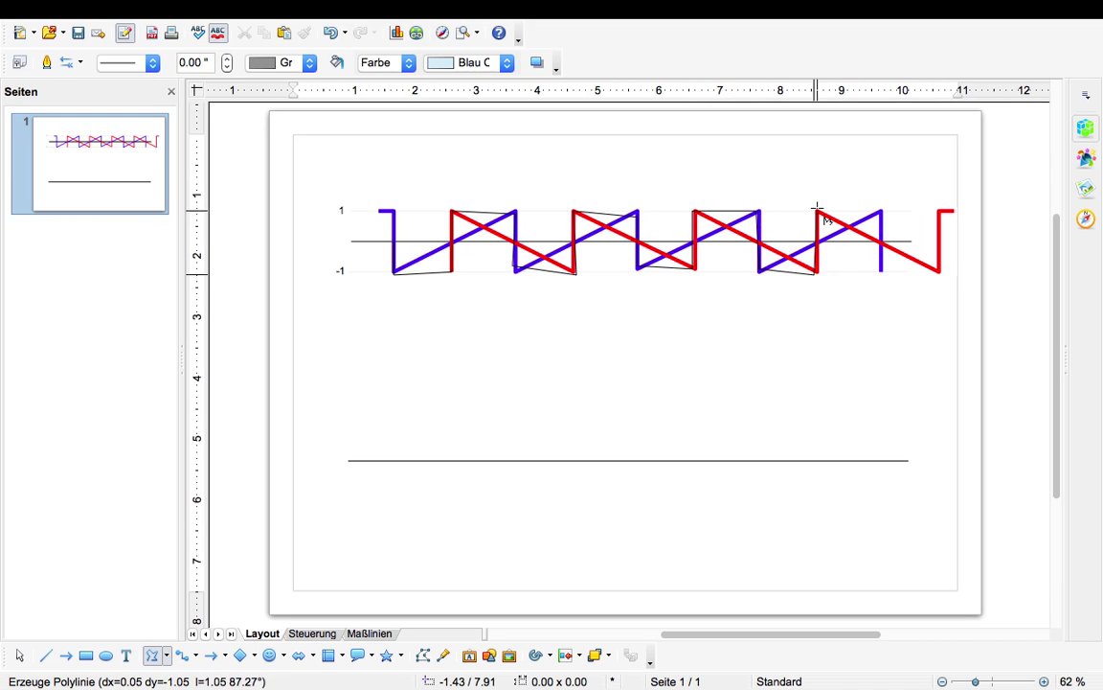
click(816, 211)
click(882, 208)
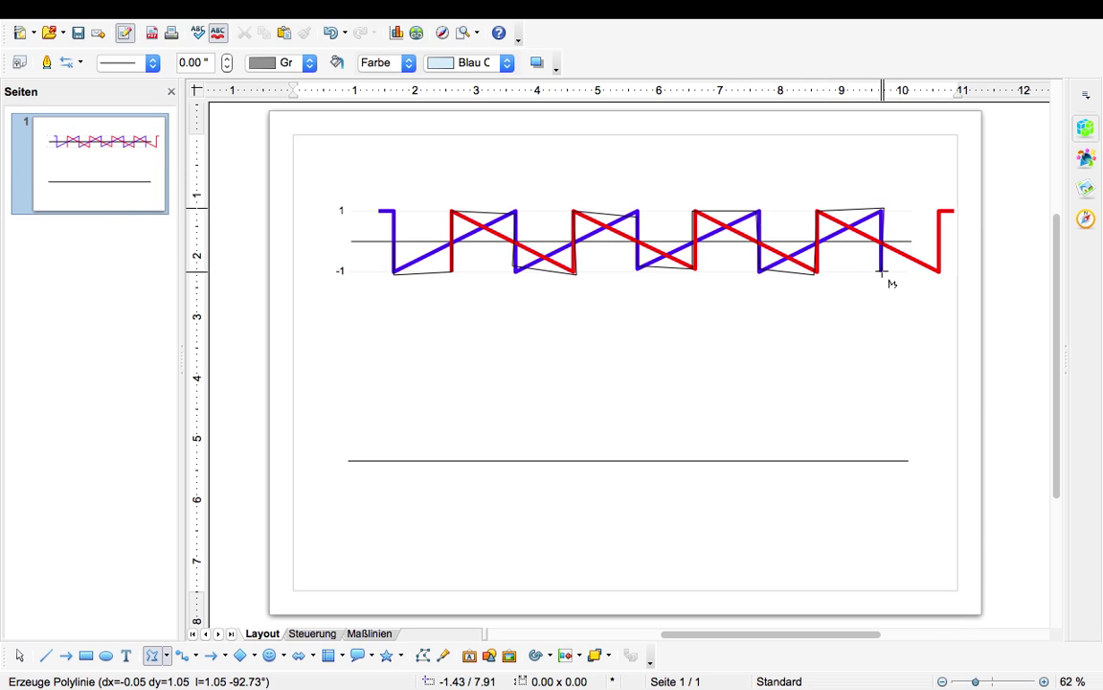
double_click(882, 273)
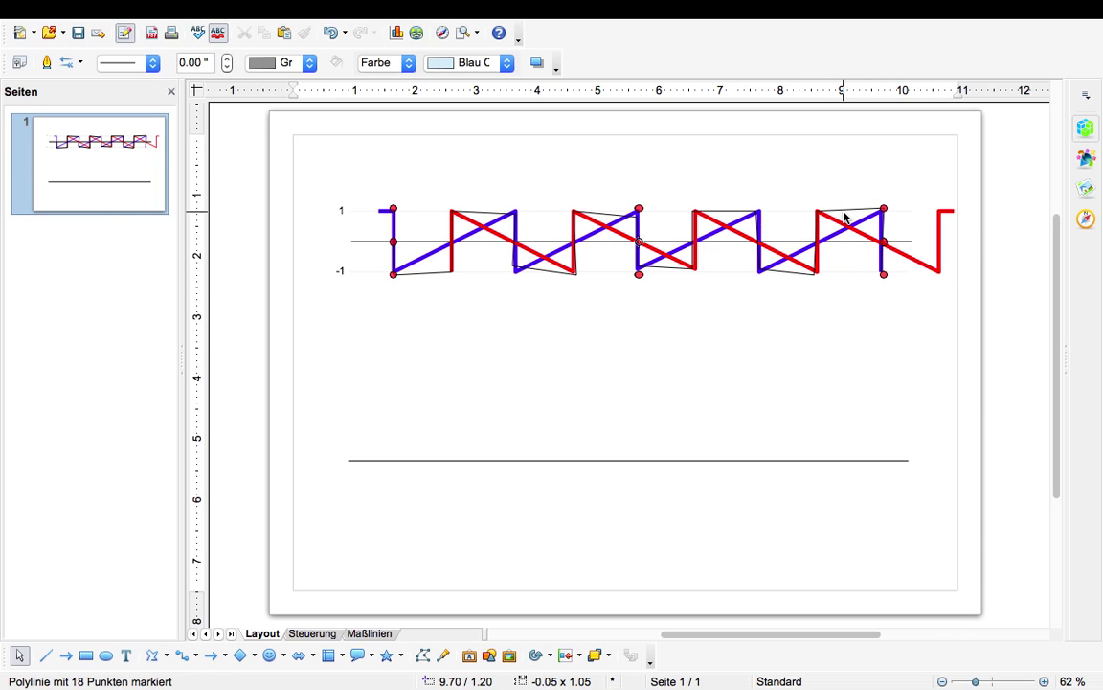
Move the square-wave polyline down to the lower axis, then delete it.
drag(844, 209, 831, 423)
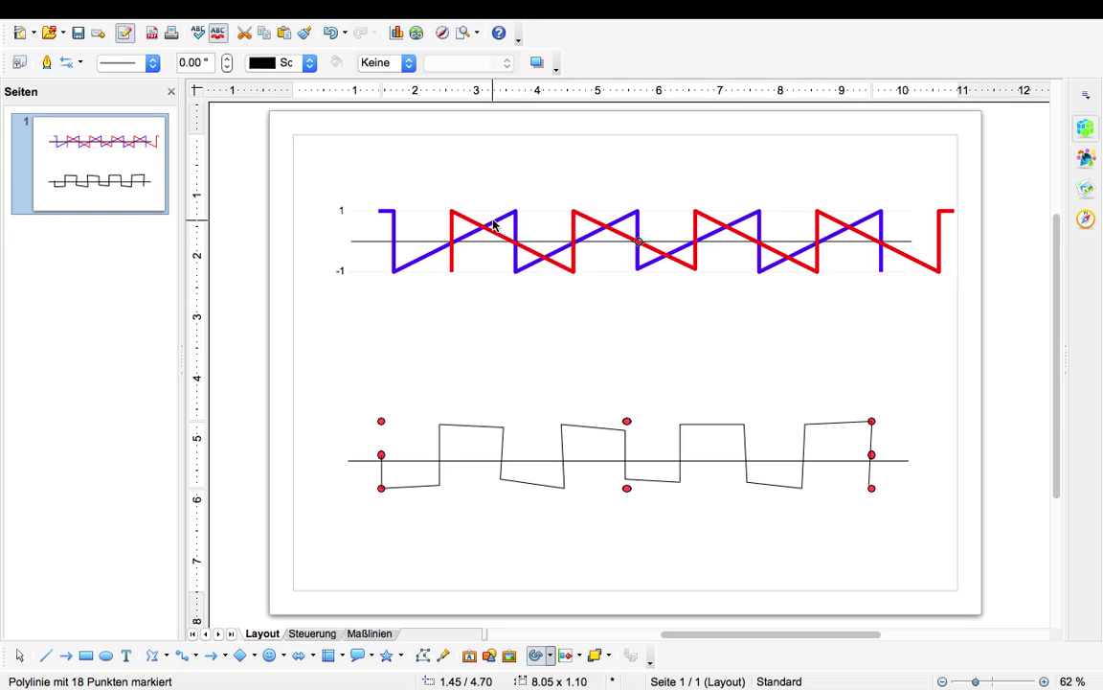
key(Escape)
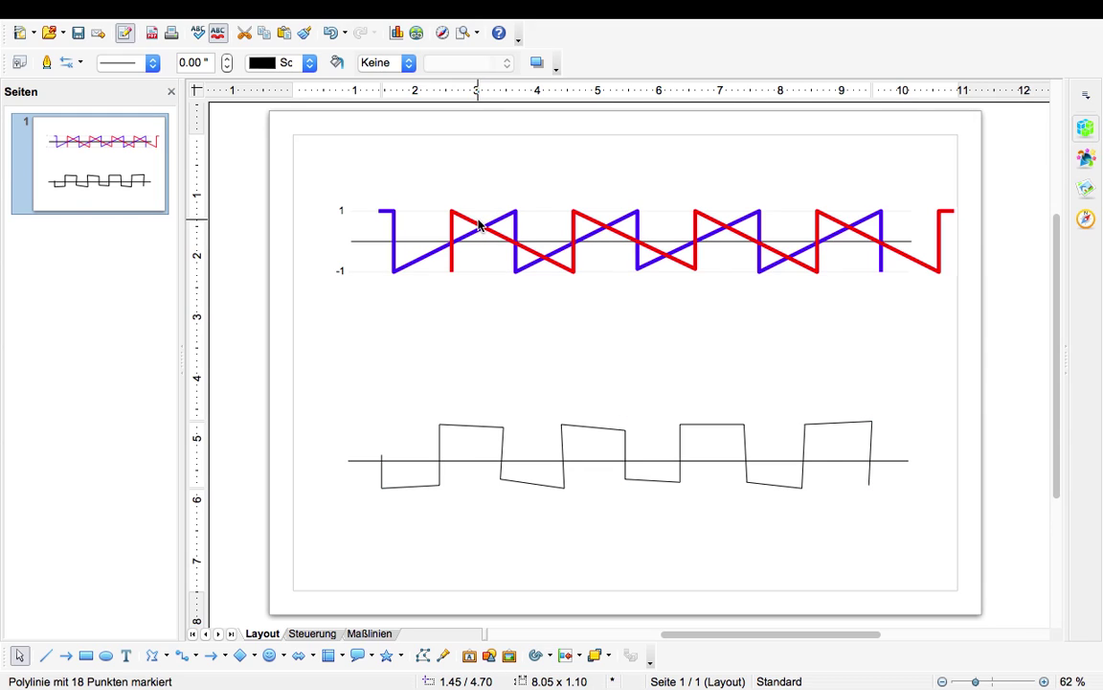
click(465, 219)
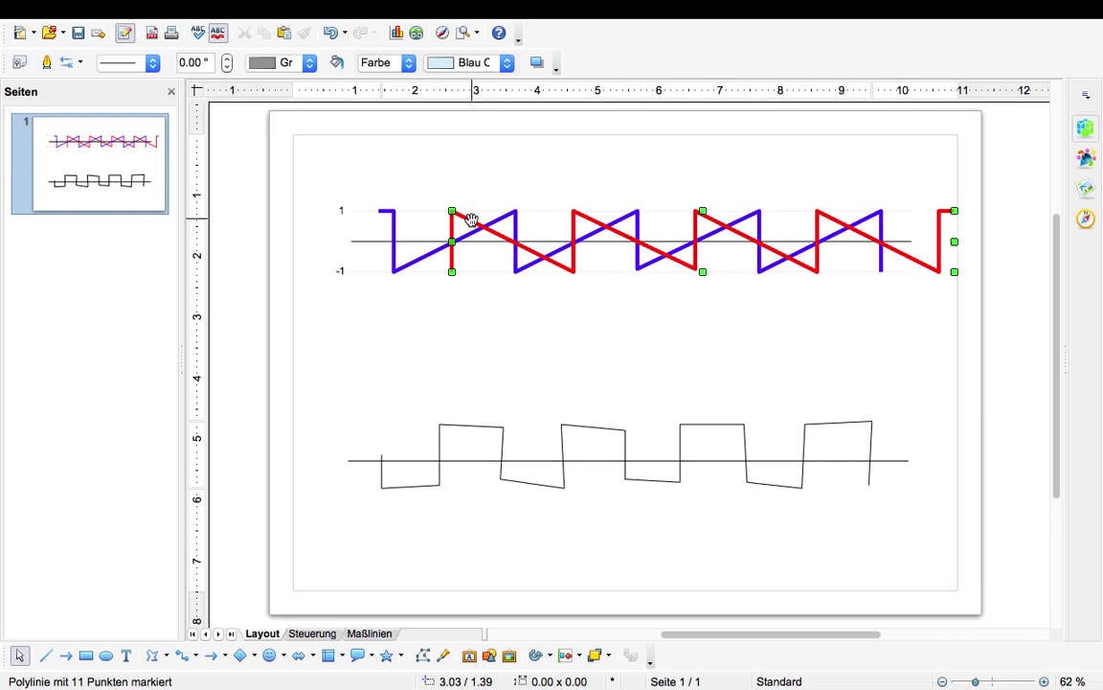
click(495, 426)
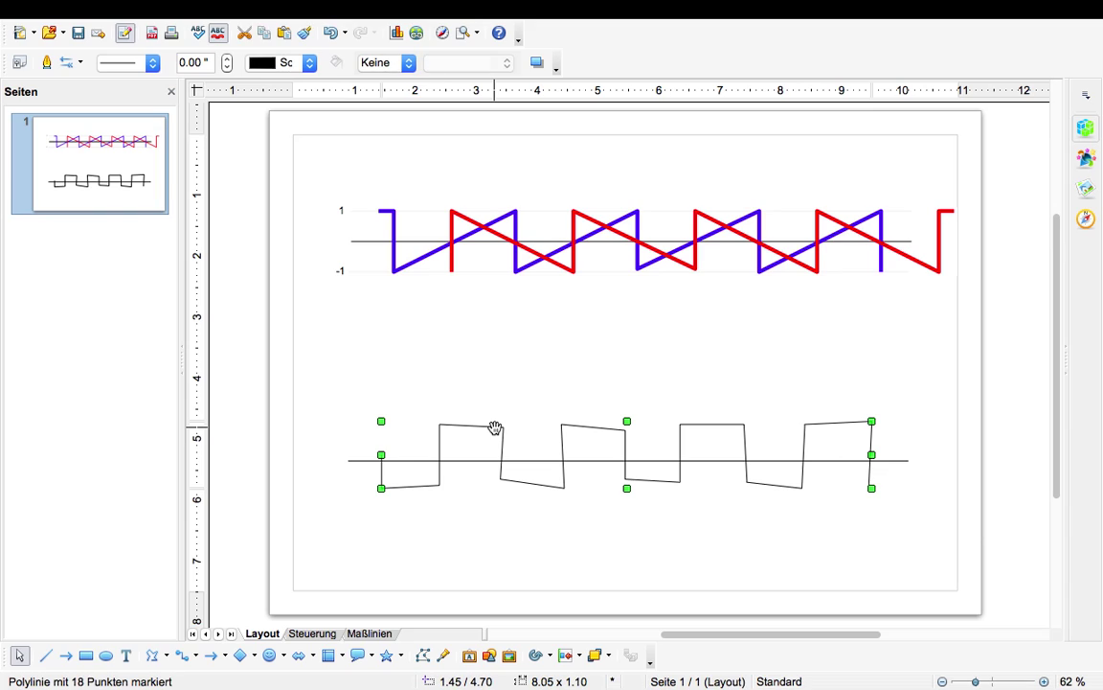
key(Delete)
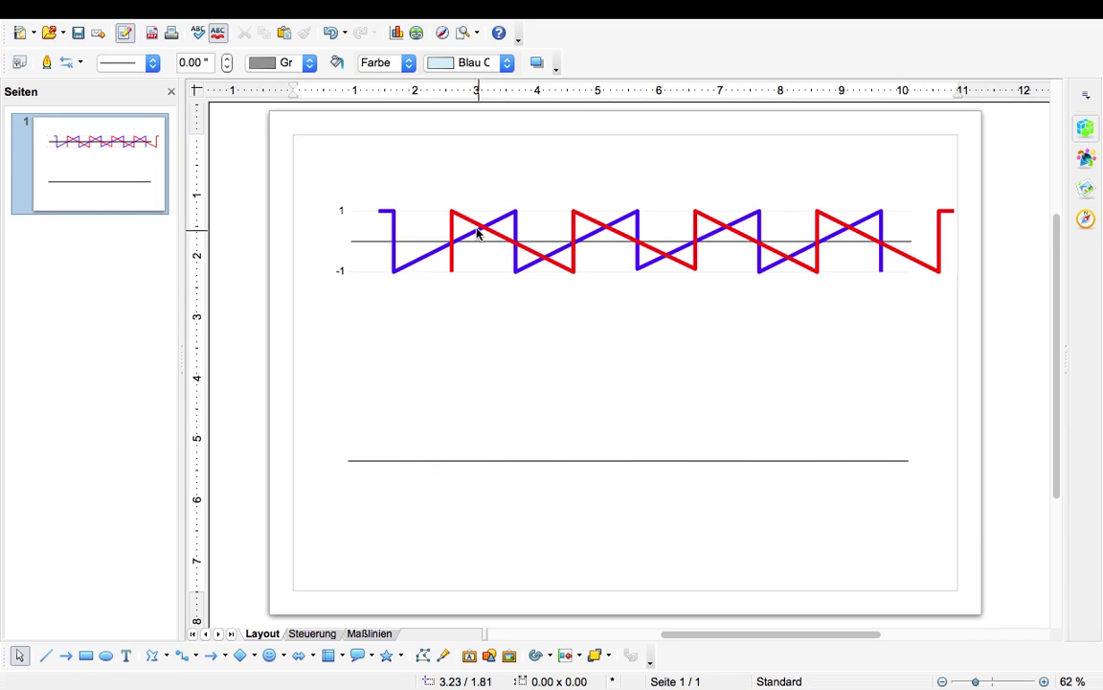
Shift the red sawtooth to the right, offsetting its phase from the blue wave, then deselect it.
click(469, 221)
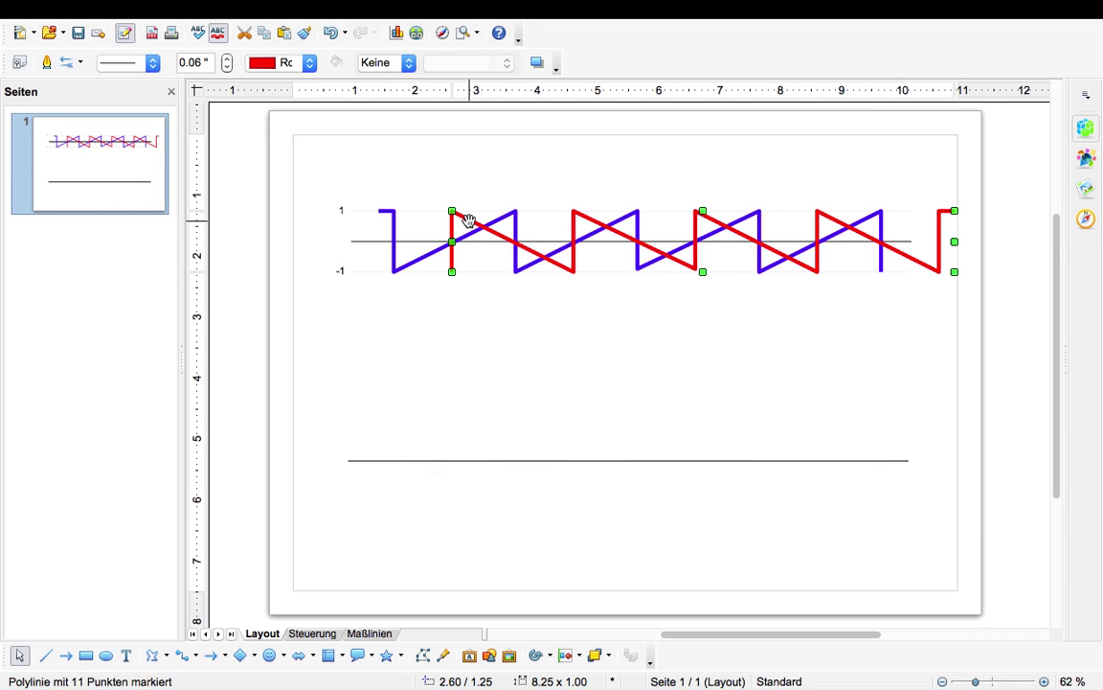
mouse_move(468, 220)
mouse_down()
mouse_move(489, 222)
mouse_move(453, 219)
mouse_up()
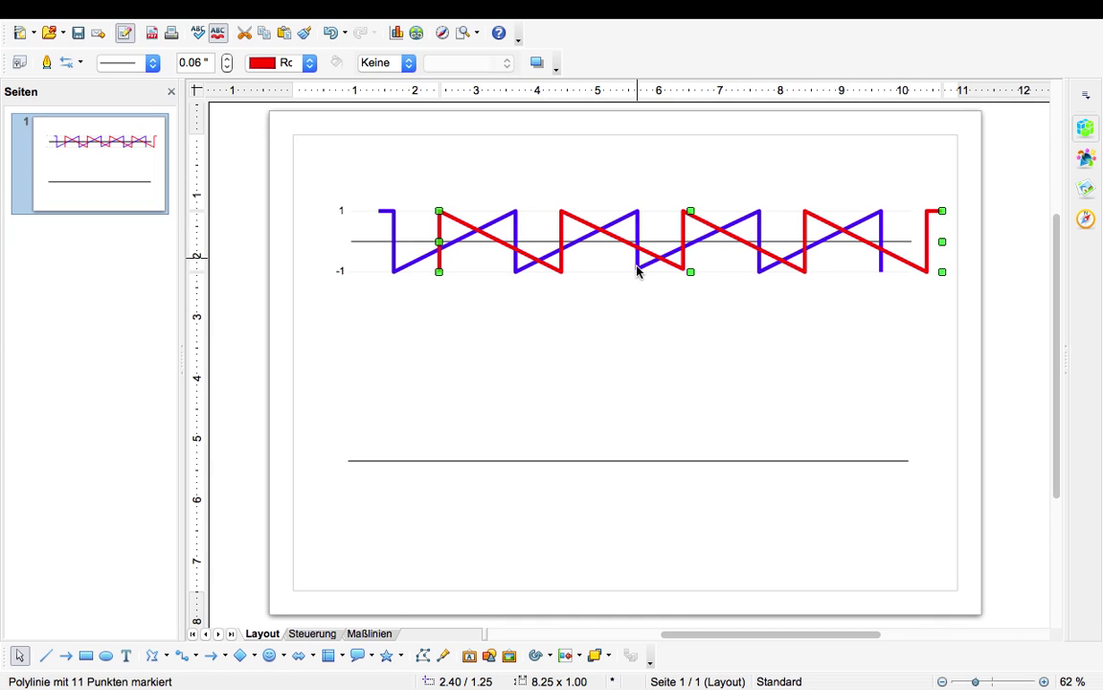
drag(468, 227, 501, 225)
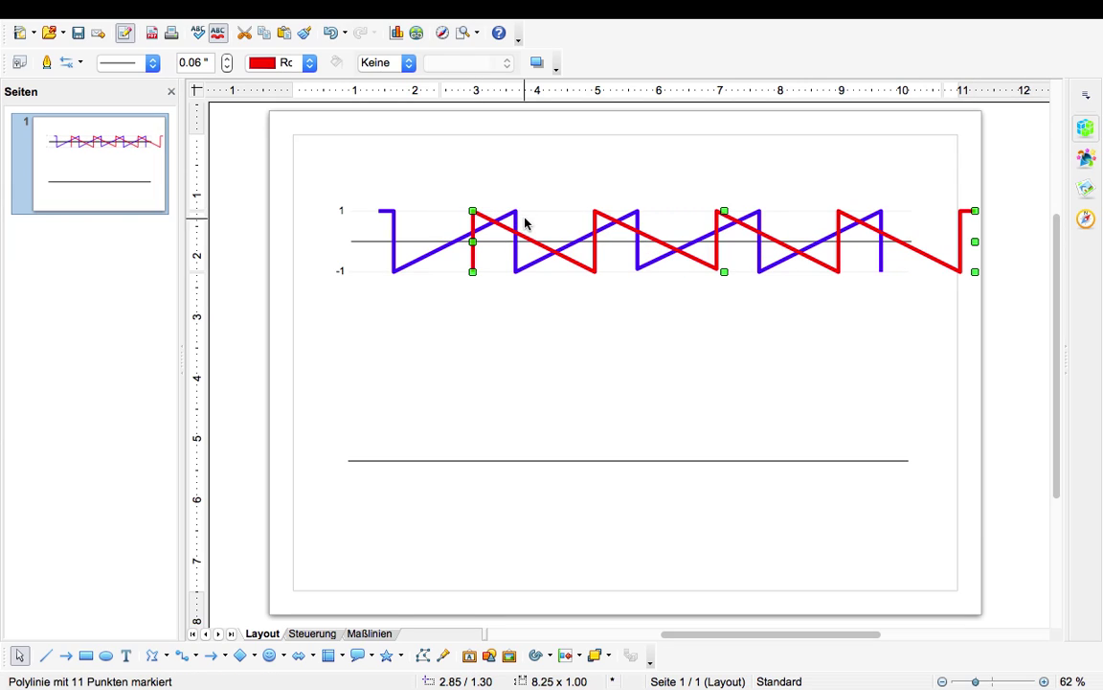
click(654, 242)
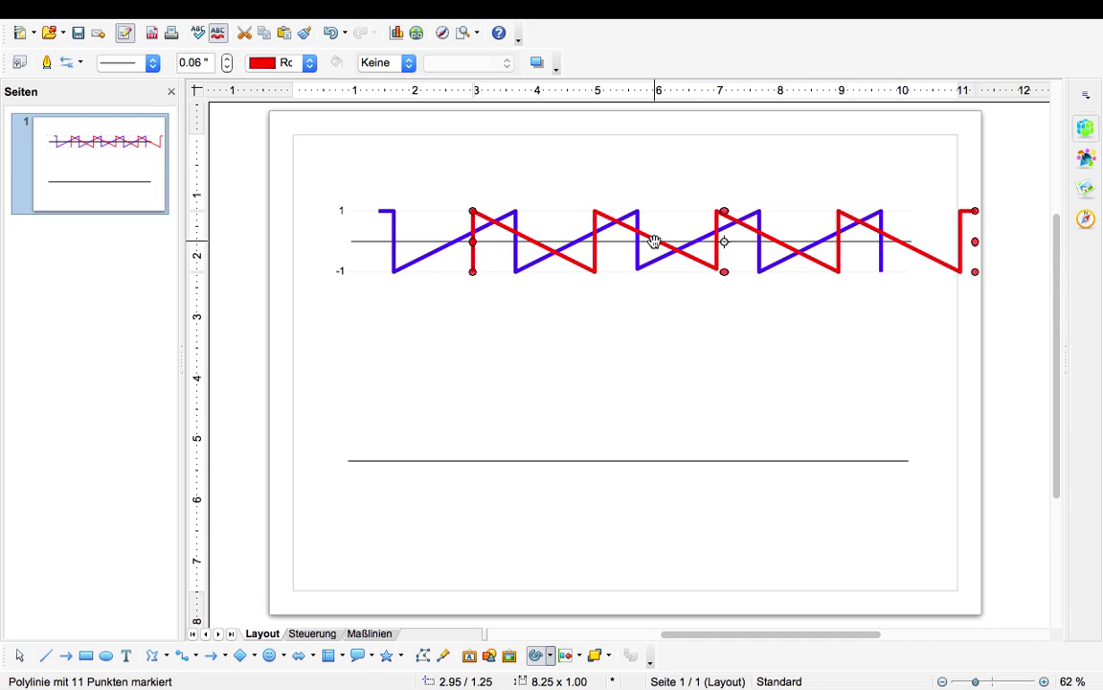
click(630, 327)
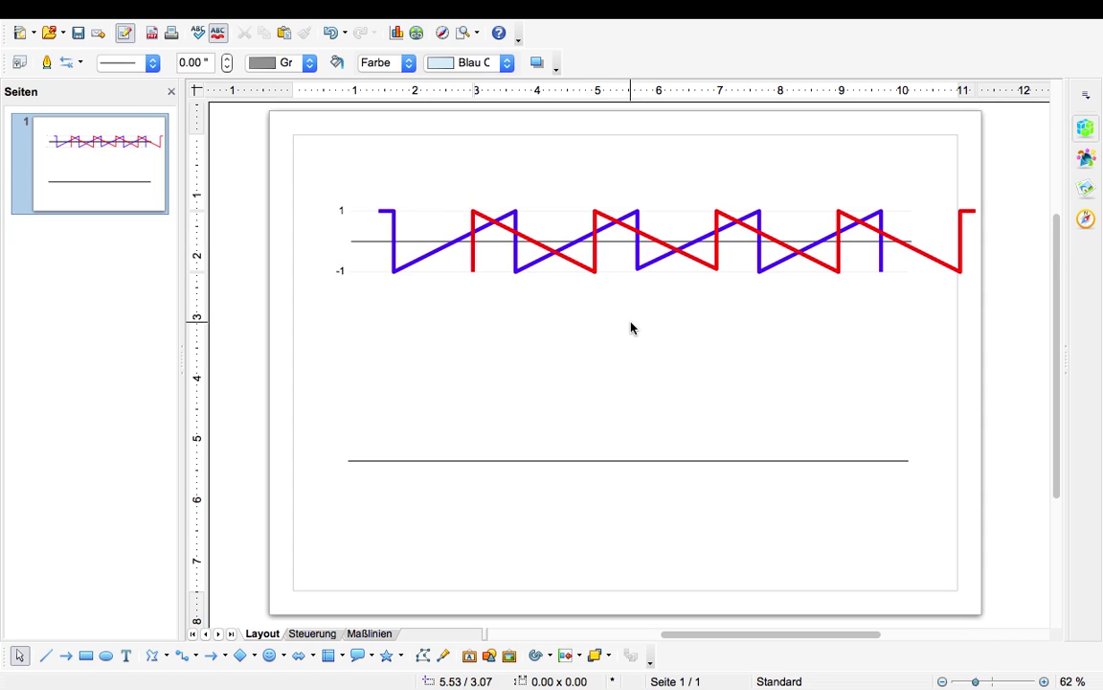
Back in Ableton, open Sylenth1 and turn oscillator A2's phase to about 233 degrees.
key(ctrl+Left)
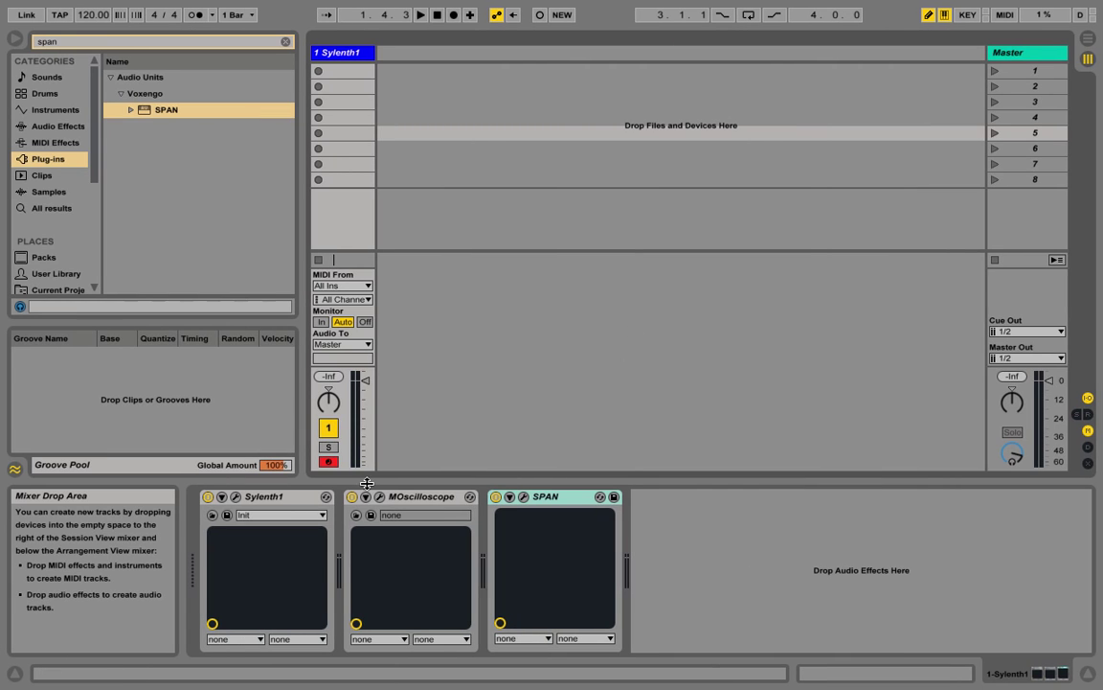
click(236, 496)
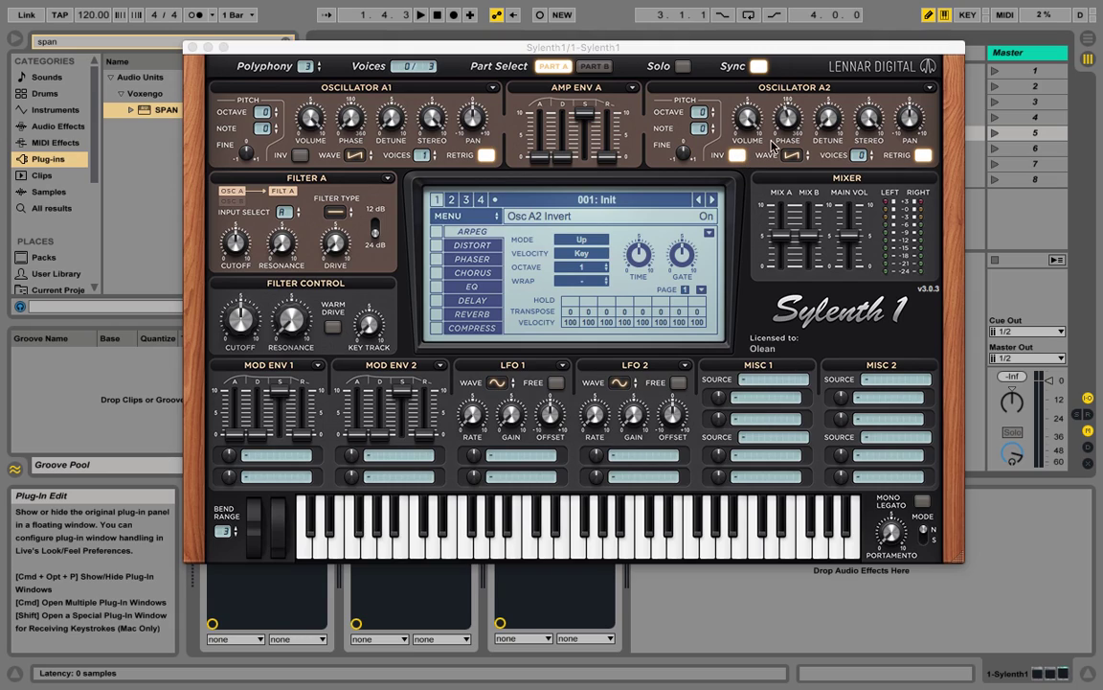
drag(786, 119, 459, 530)
Open MOscilloscope, arrange it beside Sylenth1, and turn the output volume down.
click(379, 497)
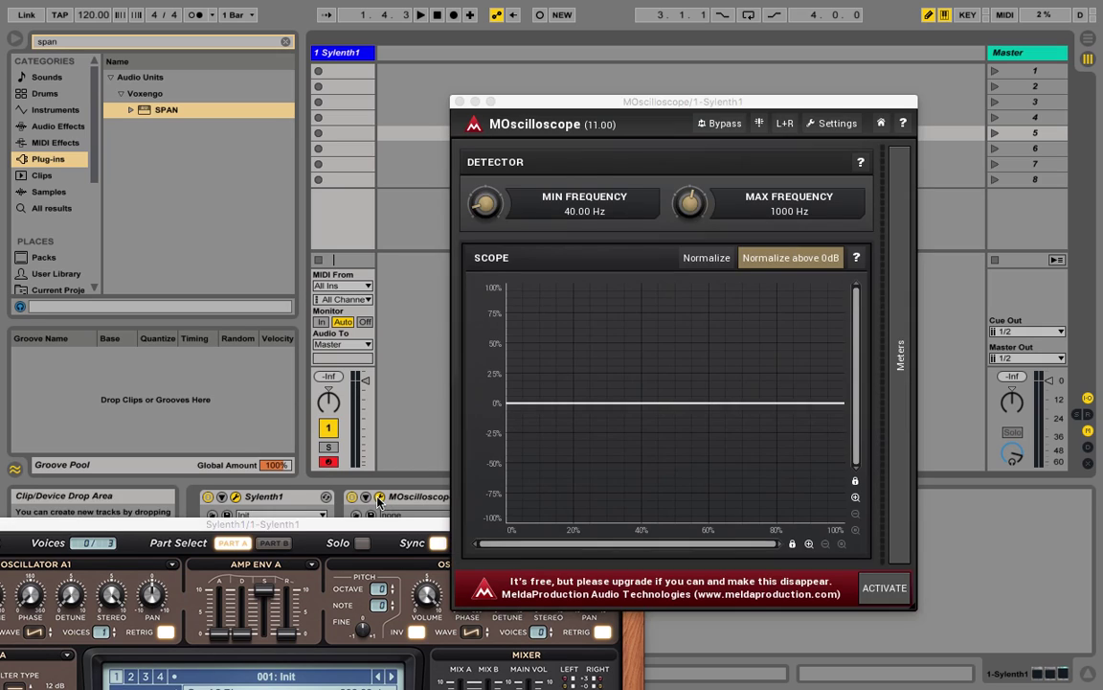
drag(520, 116, 637, 134)
drag(421, 516, 520, 30)
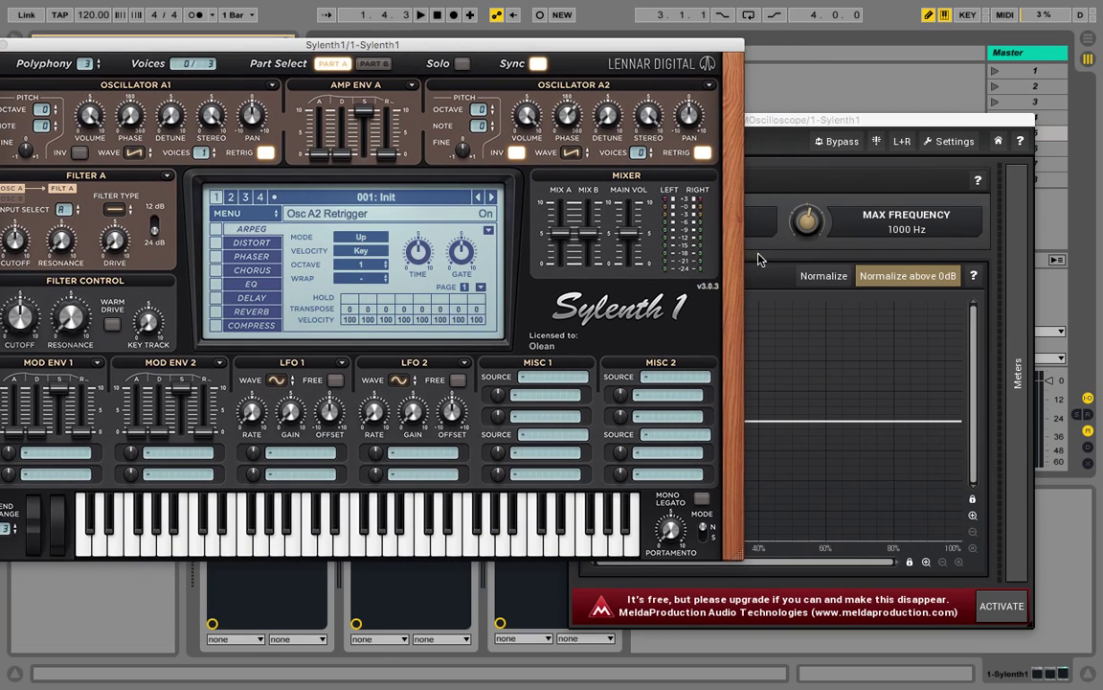
drag(1049, 380, 1049, 419)
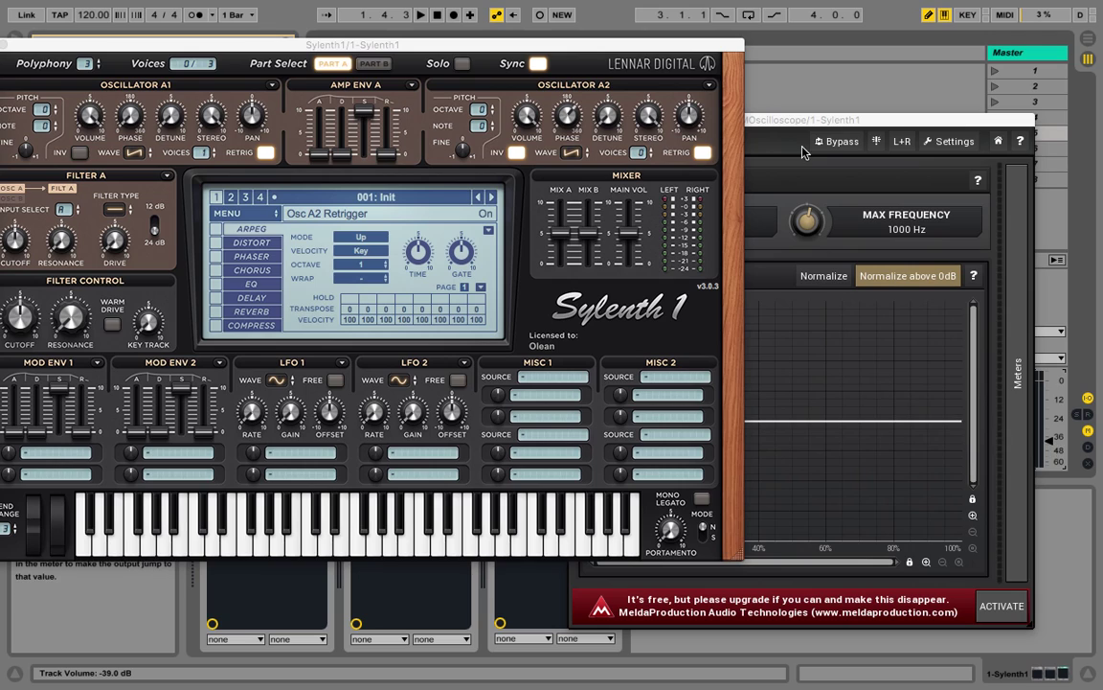
Rearrange the two windows so Sylenth1 sits in front of MOscilloscope, shifted right.
drag(783, 120, 818, 118)
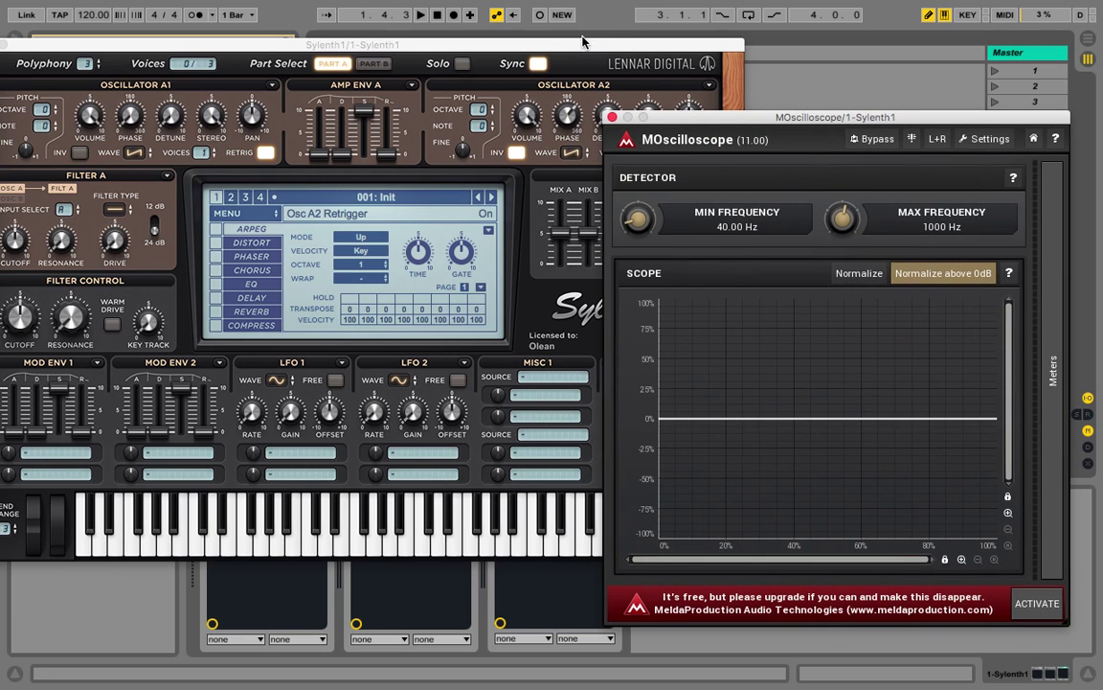
drag(565, 48, 511, 47)
click(661, 117)
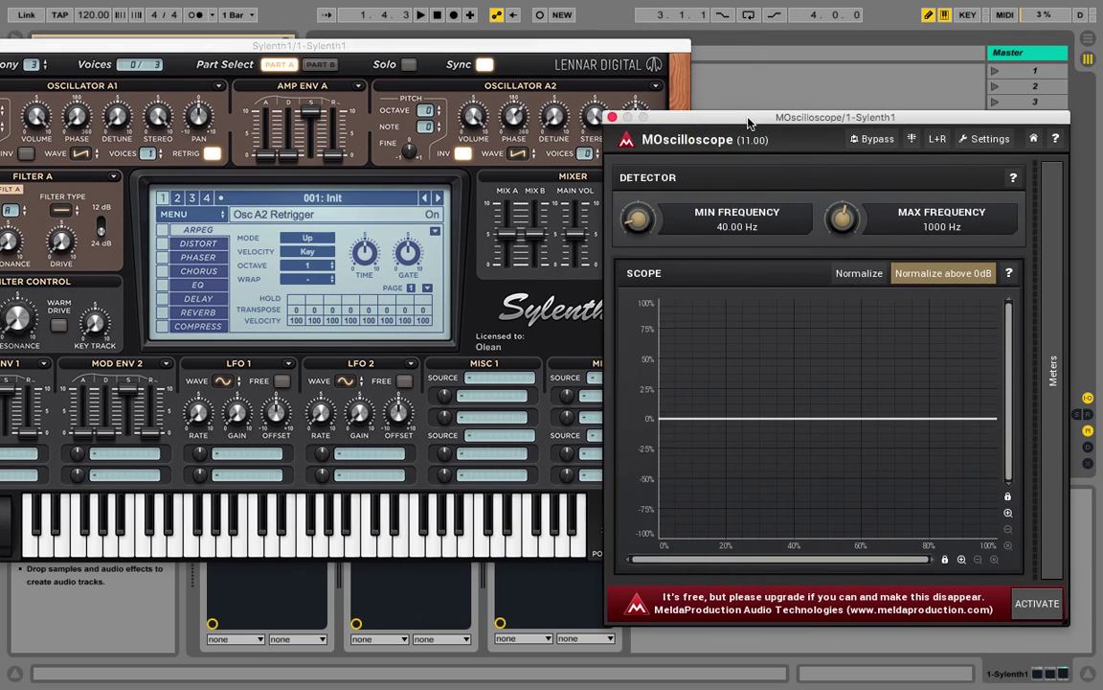
drag(738, 122, 744, 76)
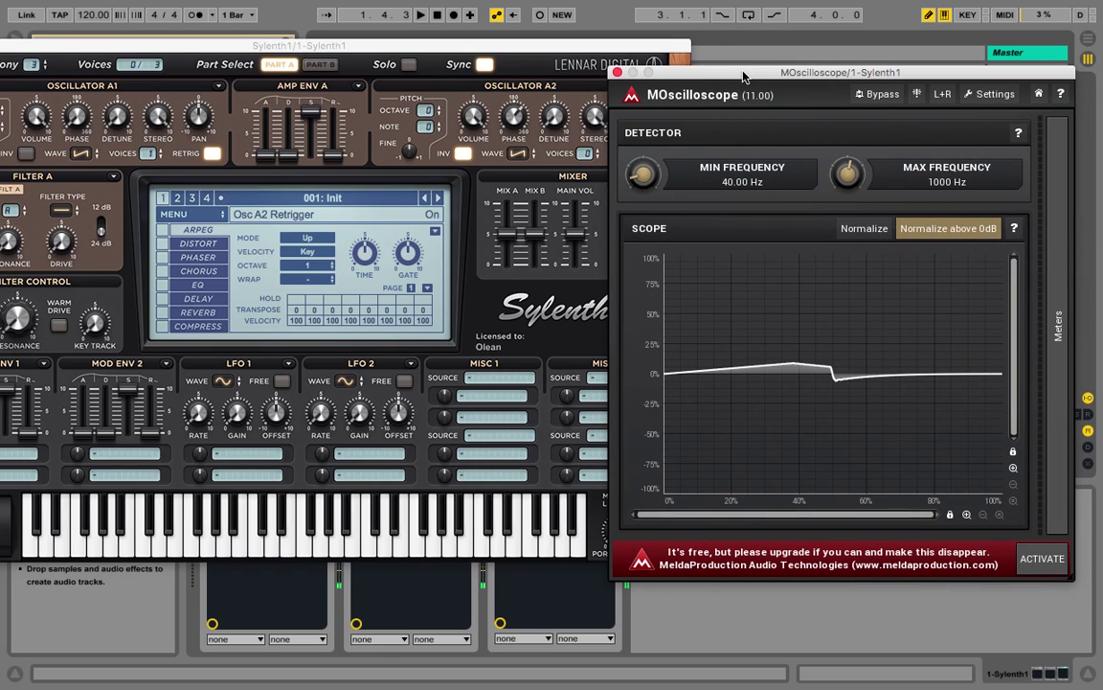
drag(524, 42, 584, 43)
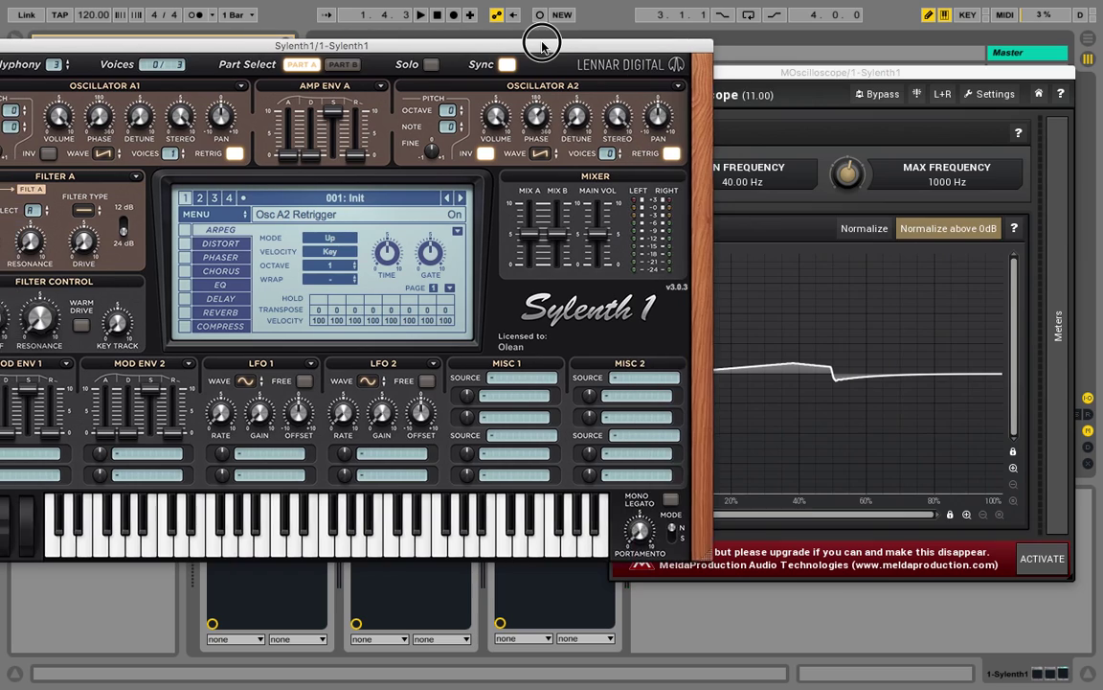
Turn on oscillator A2 with one voice and shift its phase to about 140 degrees.
click(653, 150)
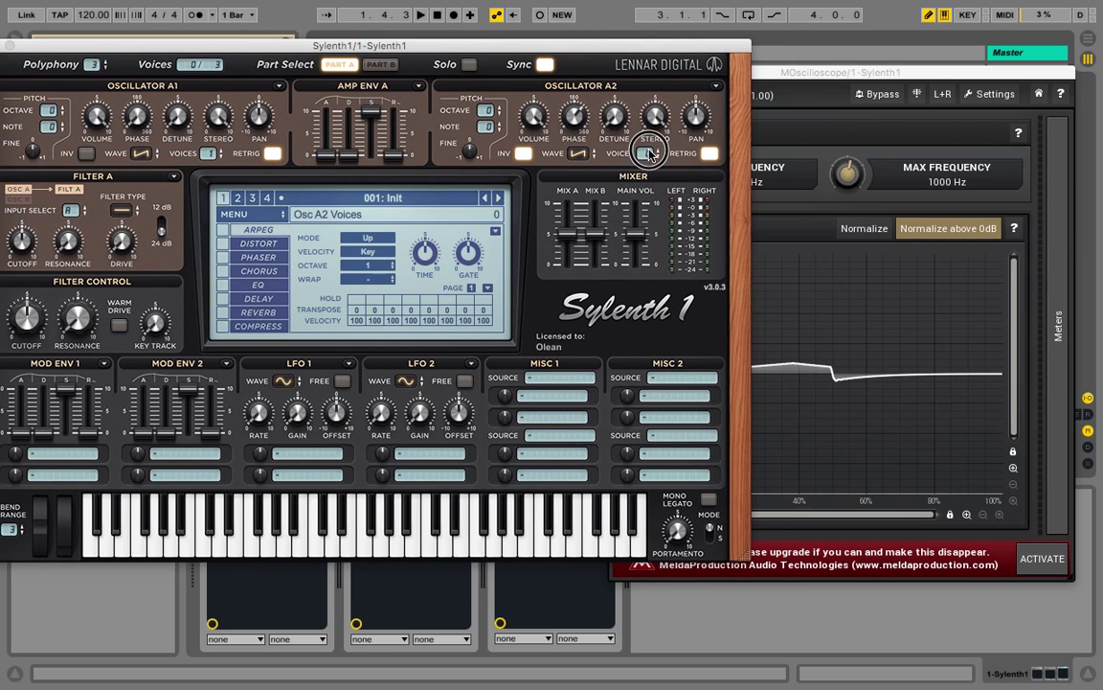
click(758, 76)
drag(756, 77, 758, 64)
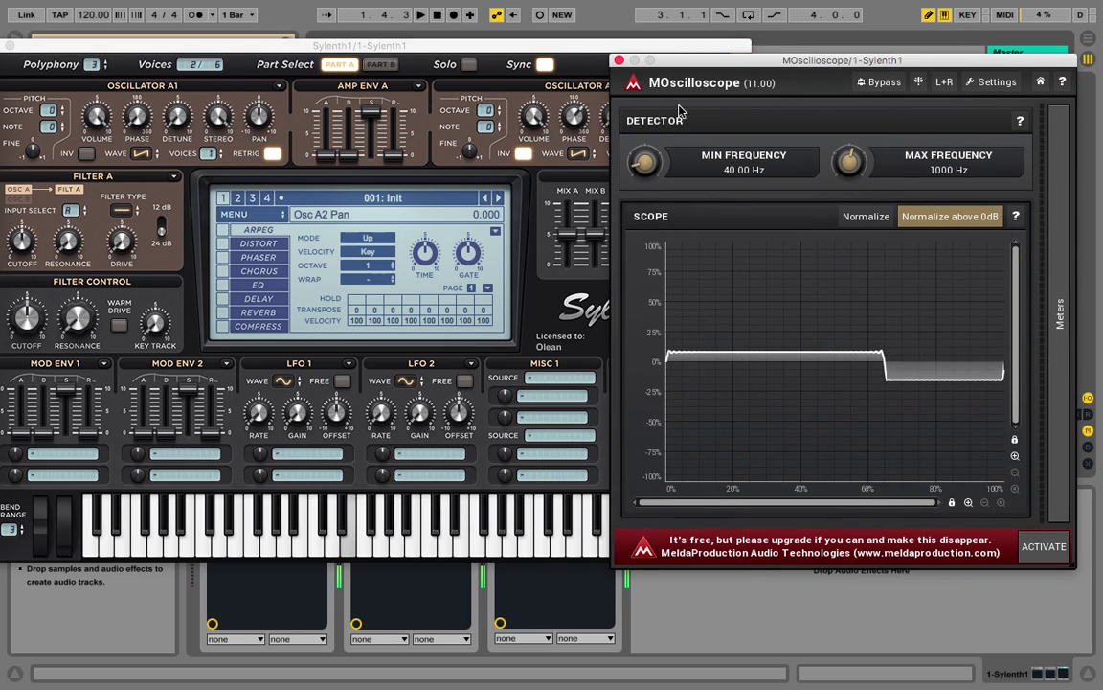
drag(578, 113, 578, 173)
click(766, 67)
drag(575, 45, 407, 46)
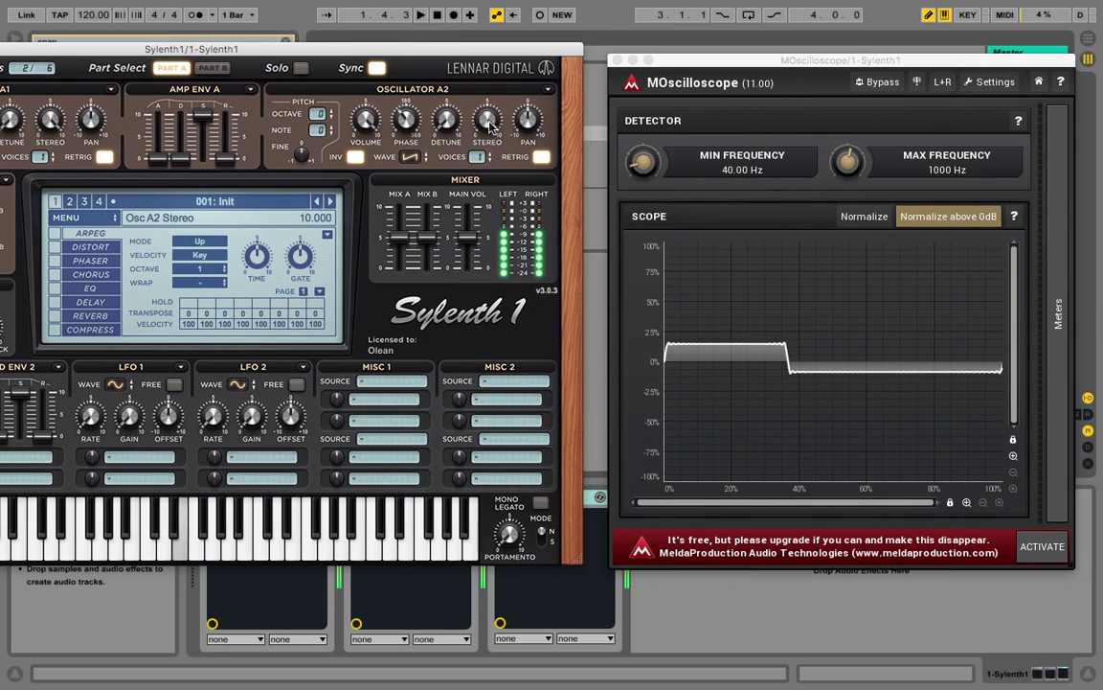
Fine-tune oscillator A2's phase down to 111.07 degrees.
drag(403, 124, 370, 107)
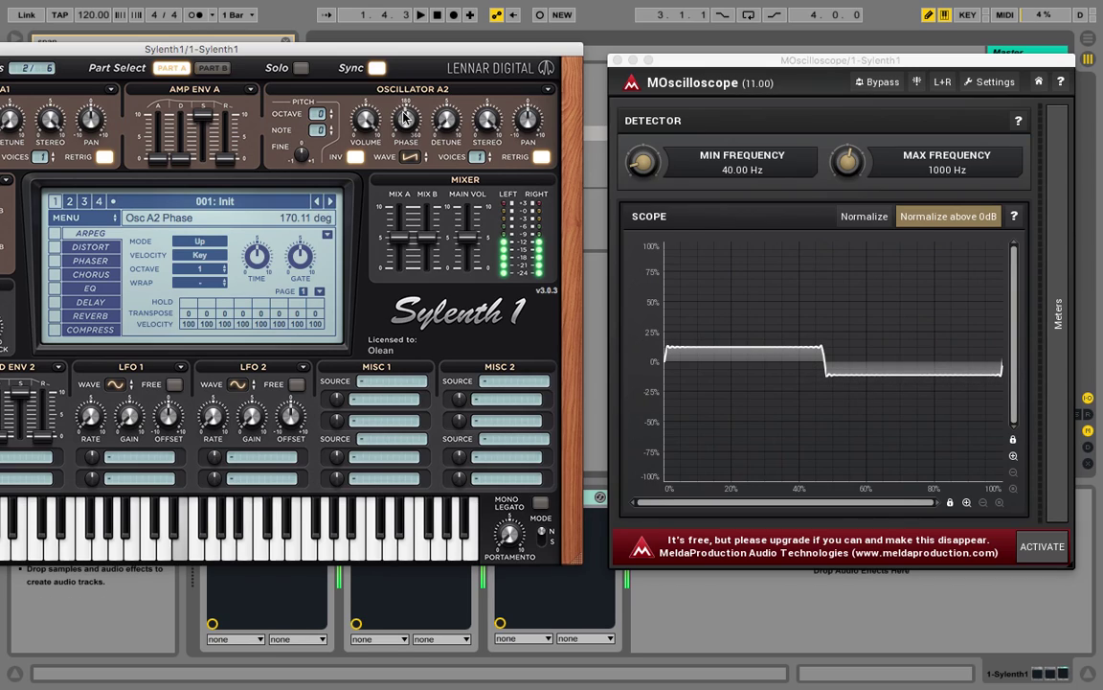
drag(405, 120, 405, 159)
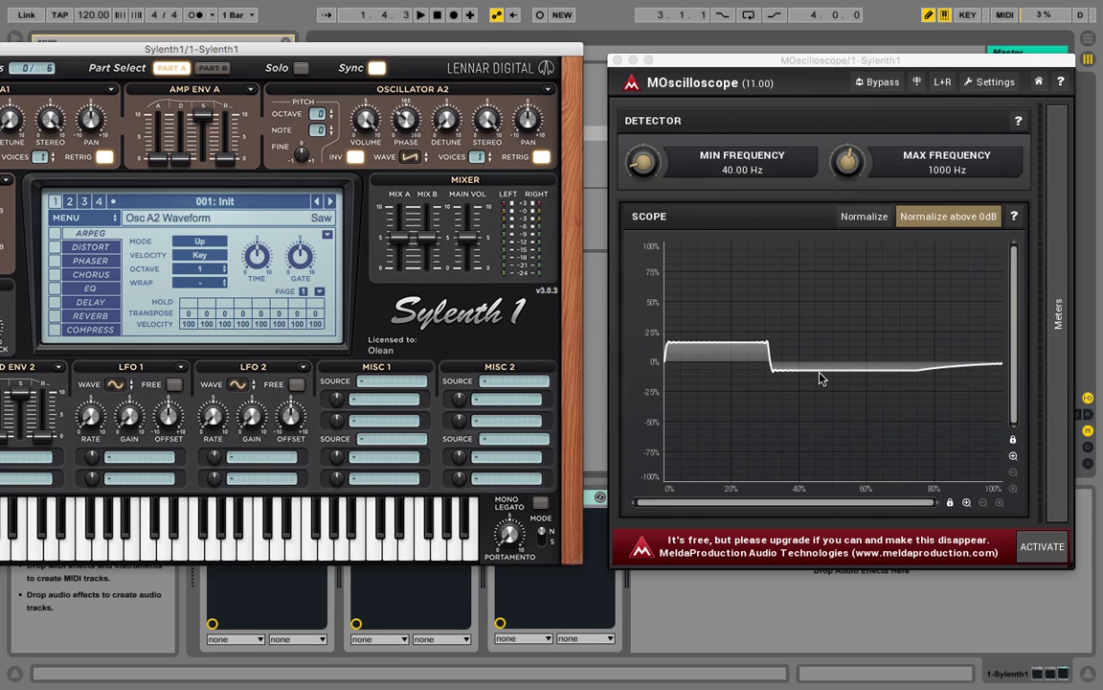
Shift the Sylenth1 window right so its full panel covers the scope.
mouse_move(401, 115)
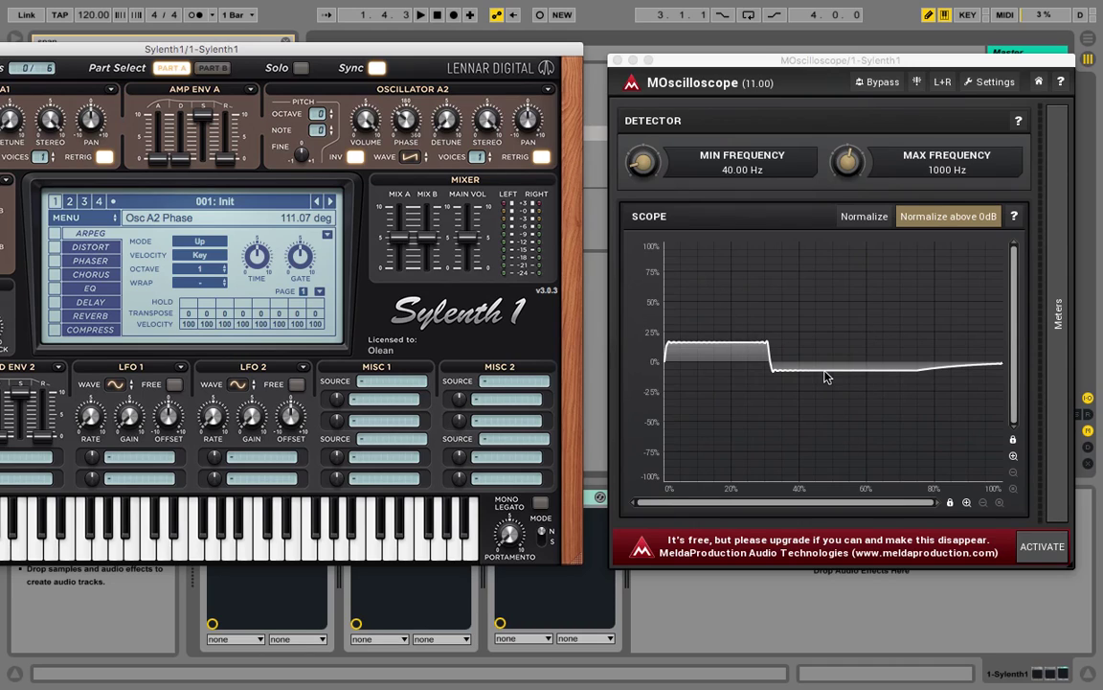
drag(369, 50, 553, 32)
Move Sylenth1 further right and check LFO 1's destination list without choosing one.
drag(474, 29, 518, 32)
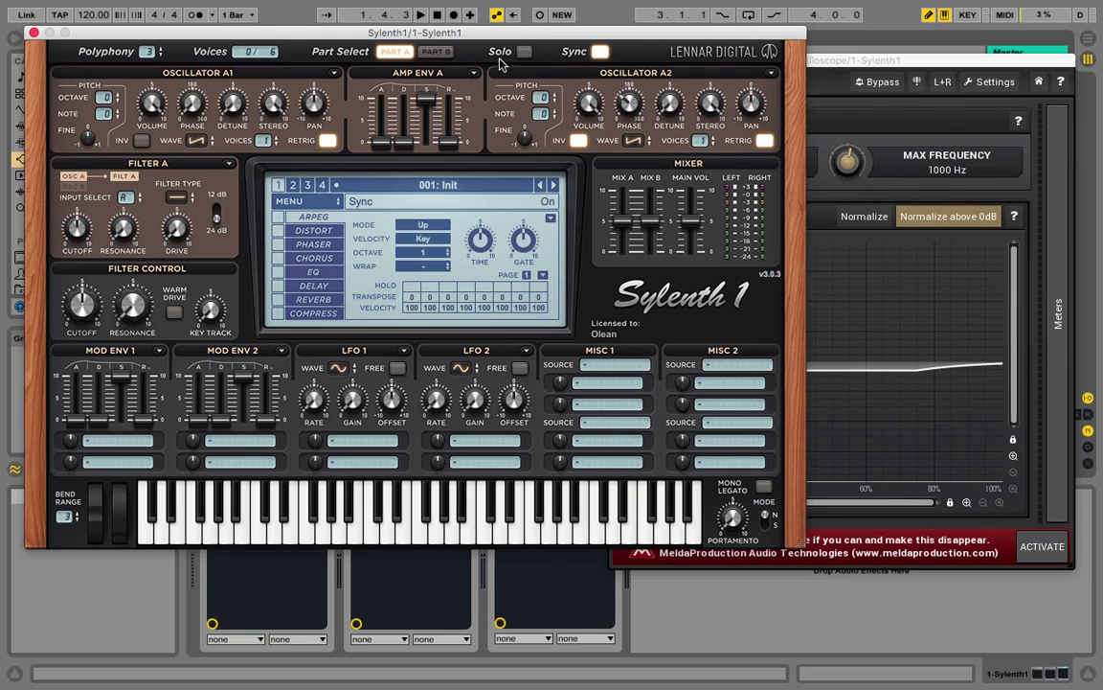
click(428, 410)
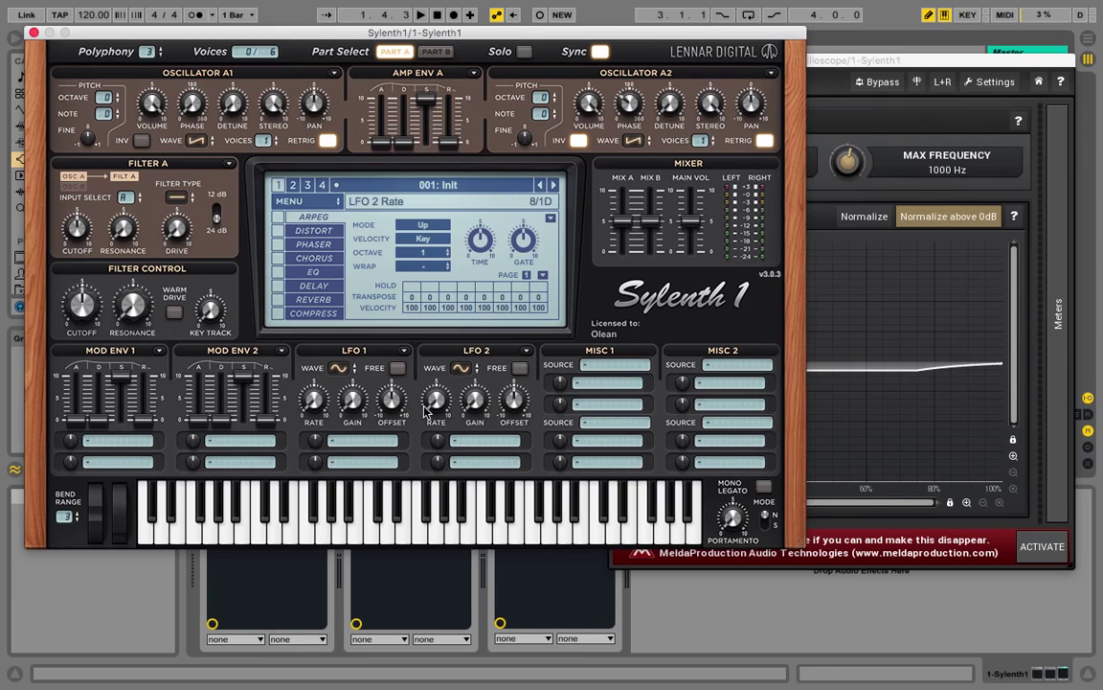
click(377, 447)
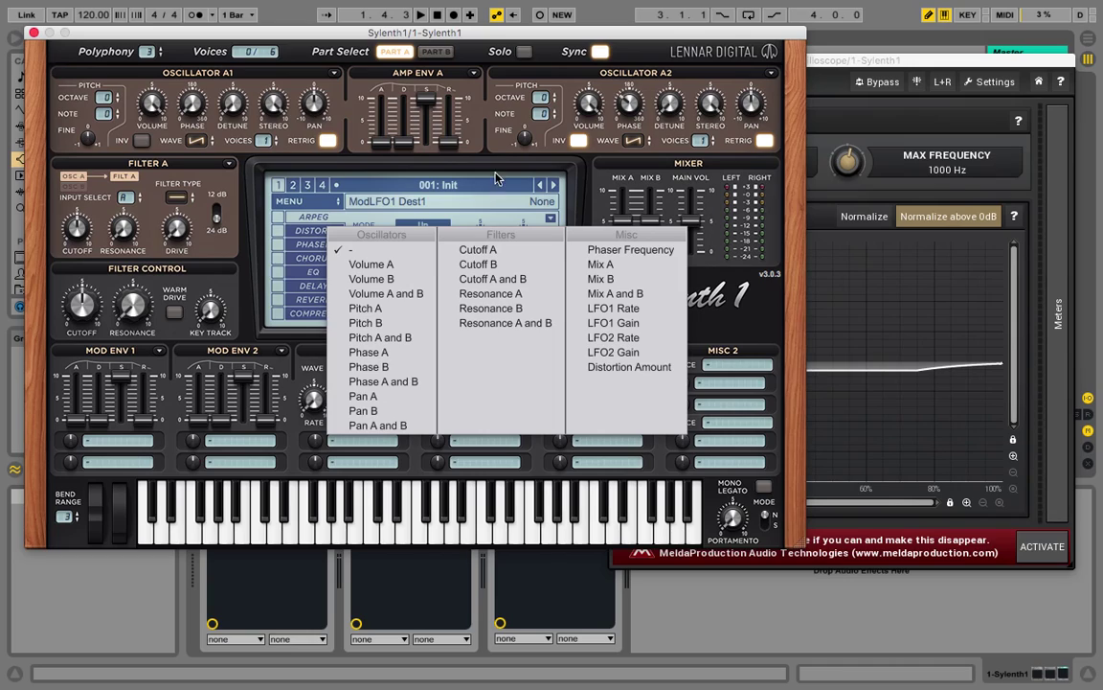
click(518, 120)
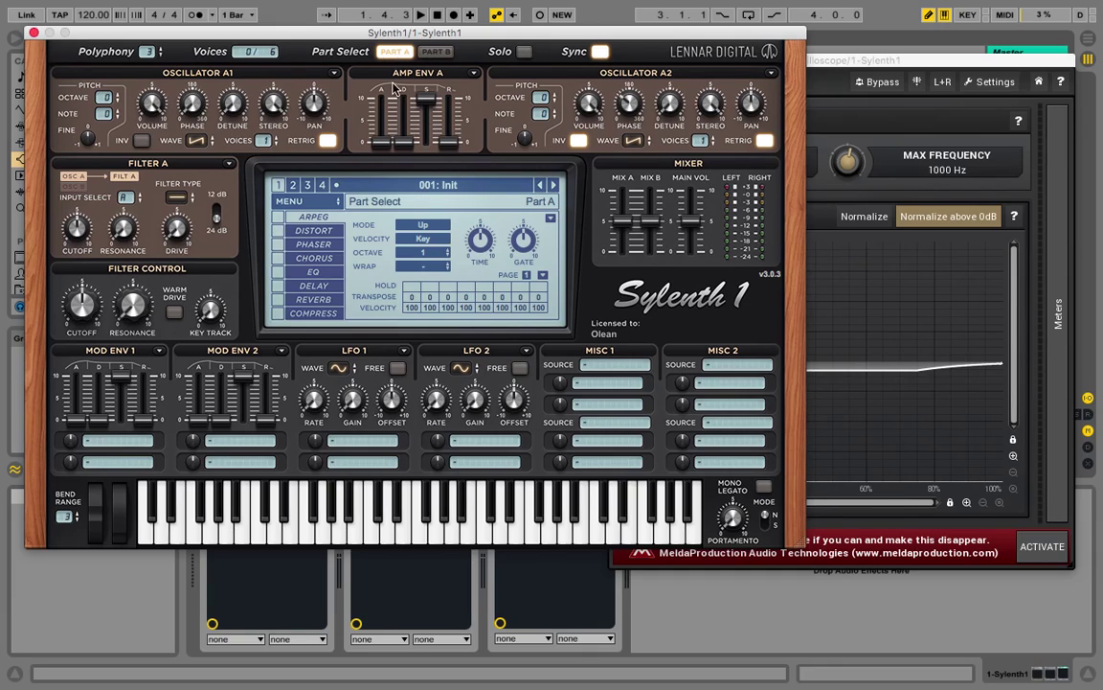
Set oscillator A2 to zero voices, leaving its invert off.
click(399, 53)
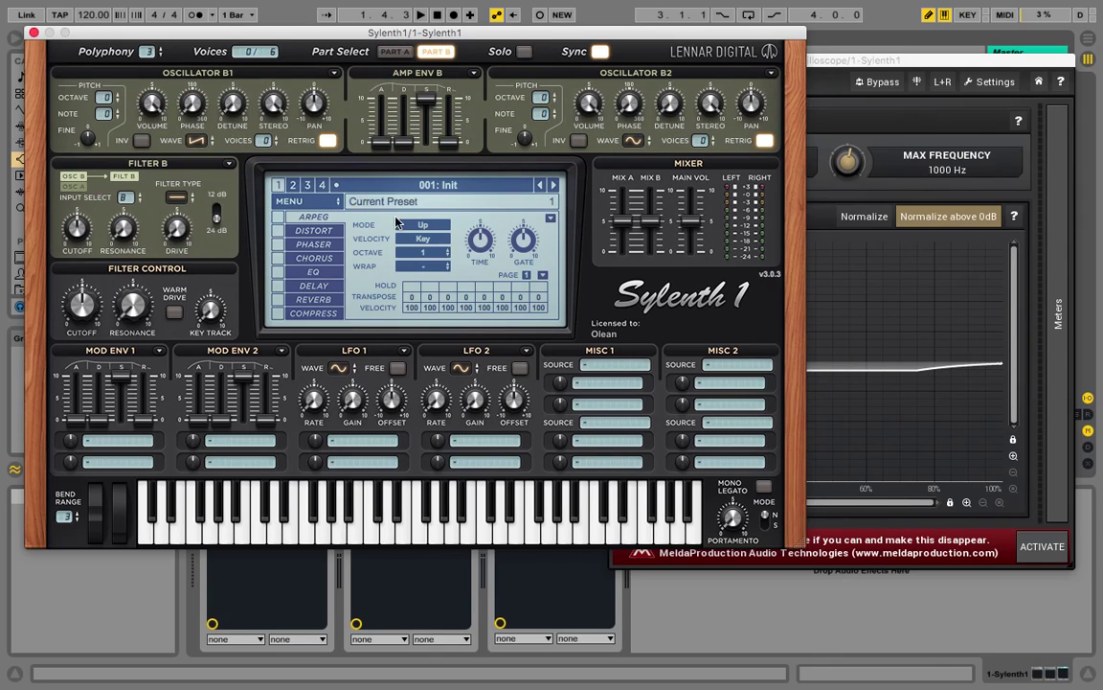
click(394, 51)
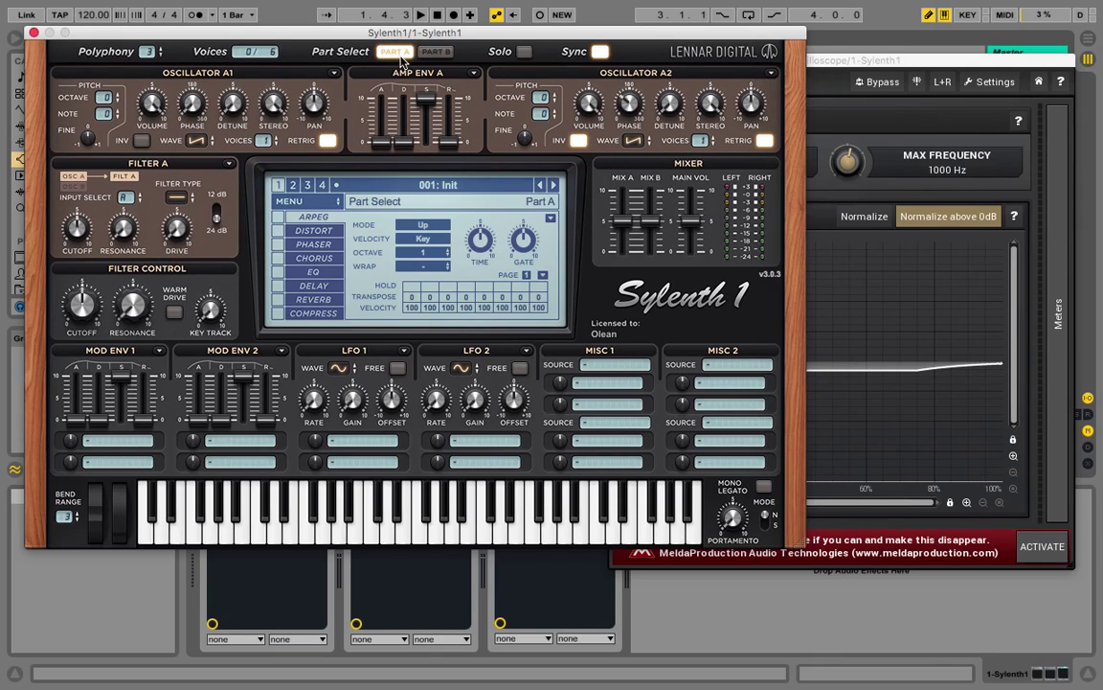
click(578, 141)
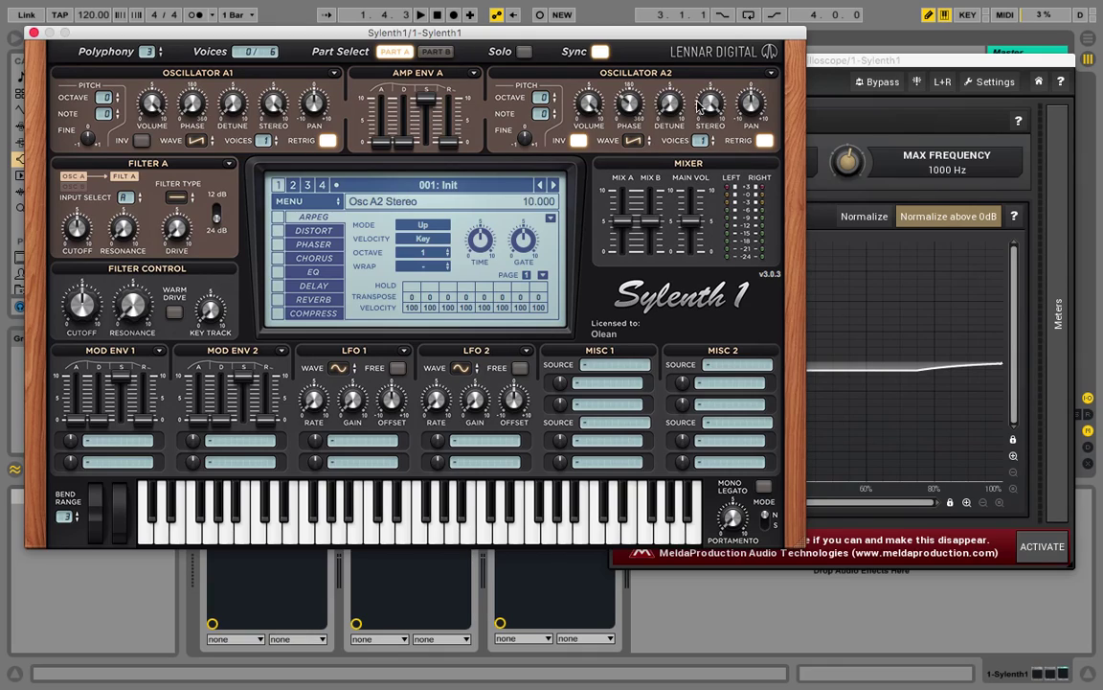
click(710, 144)
click(578, 141)
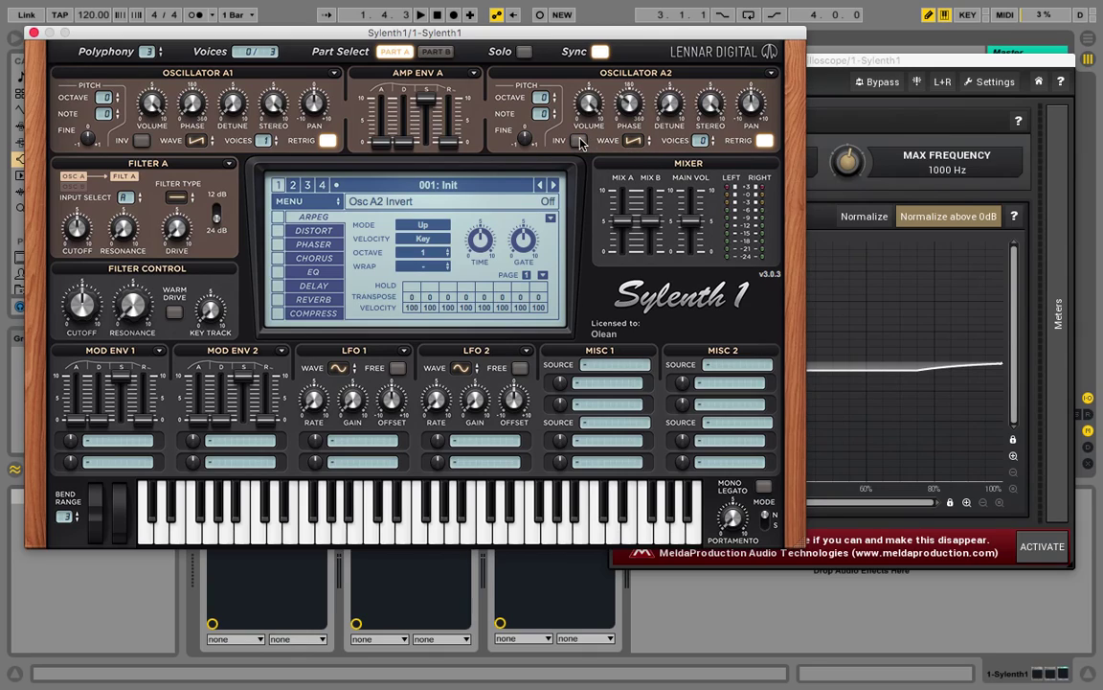
On Part B, make oscillator B2 a saw wave with phase near 181 degrees.
click(437, 52)
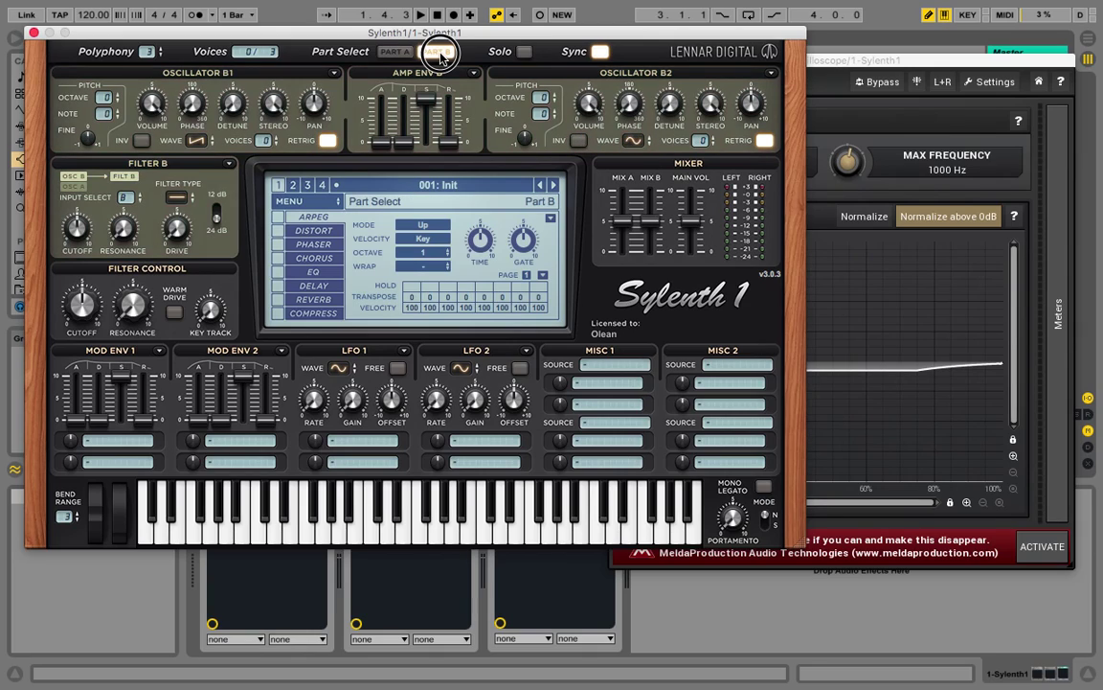
click(632, 141)
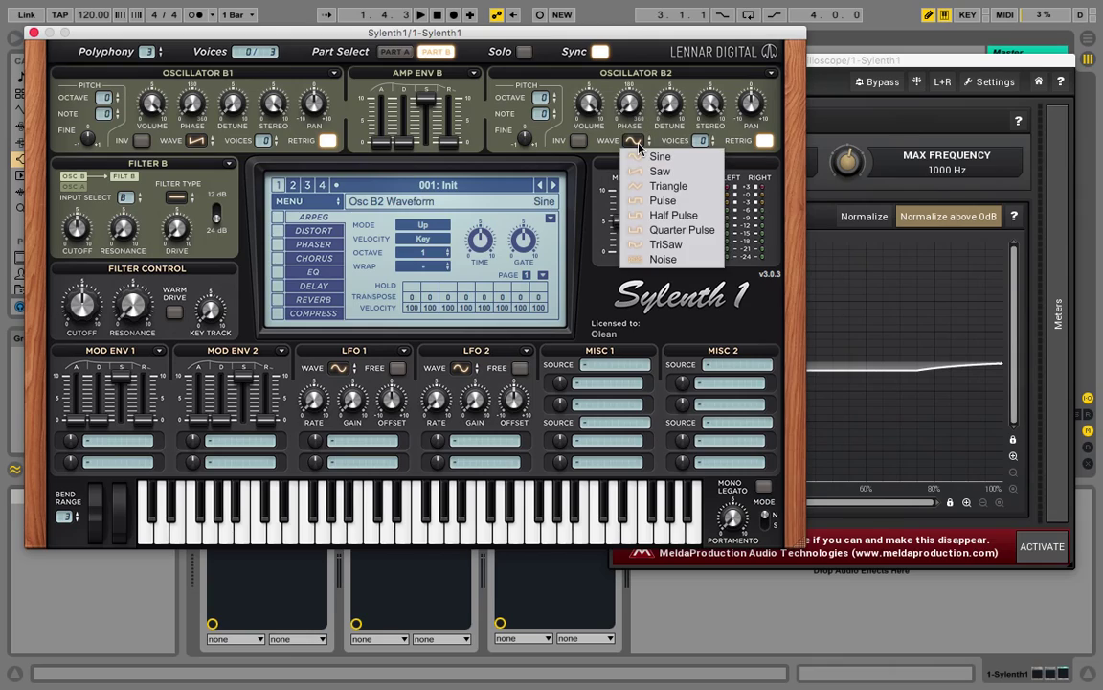
click(661, 171)
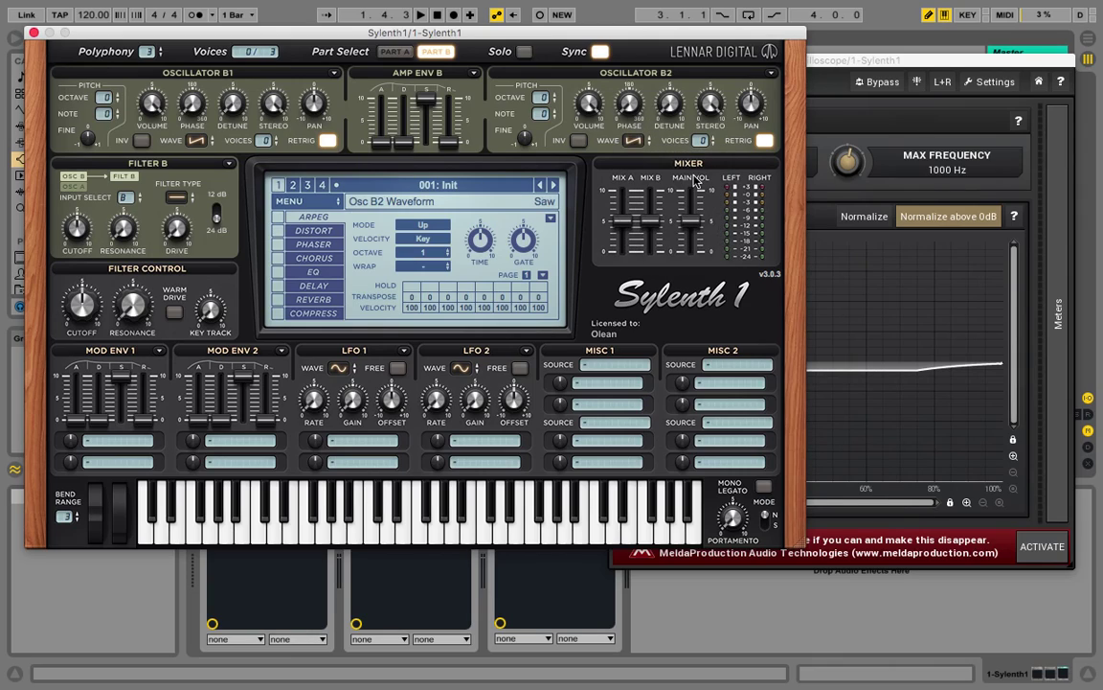
drag(640, 105, 666, 21)
Play test notes to hear oscillator B2's sound.
click(456, 532)
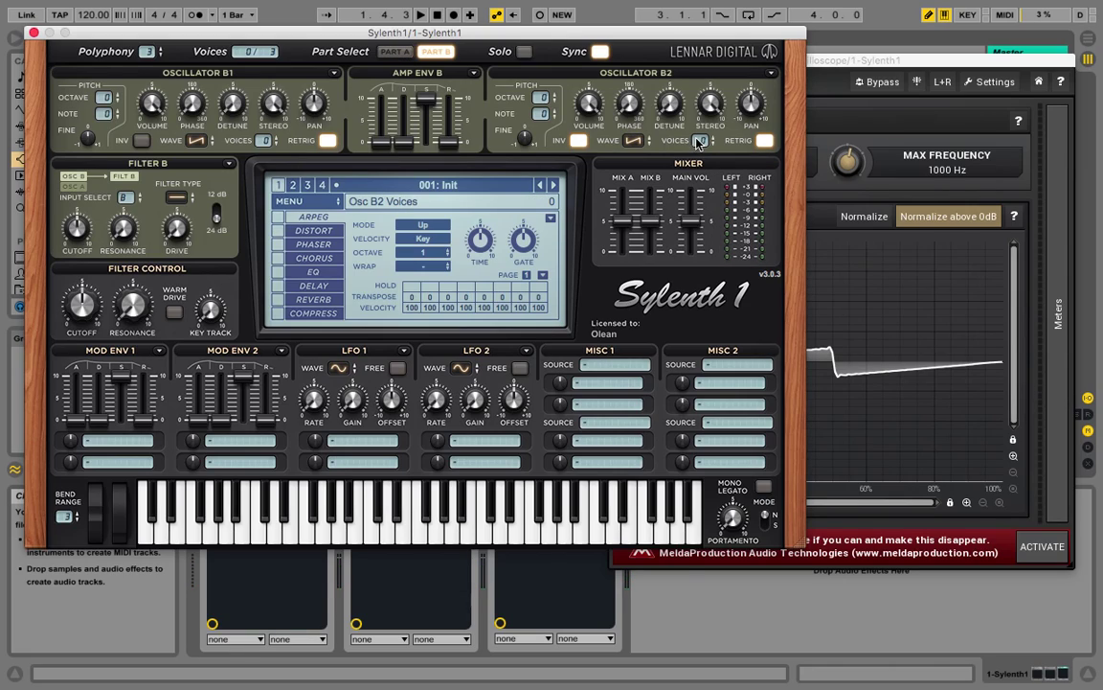
scroll(700, 141, up, 2)
scroll(702, 141, down, 1)
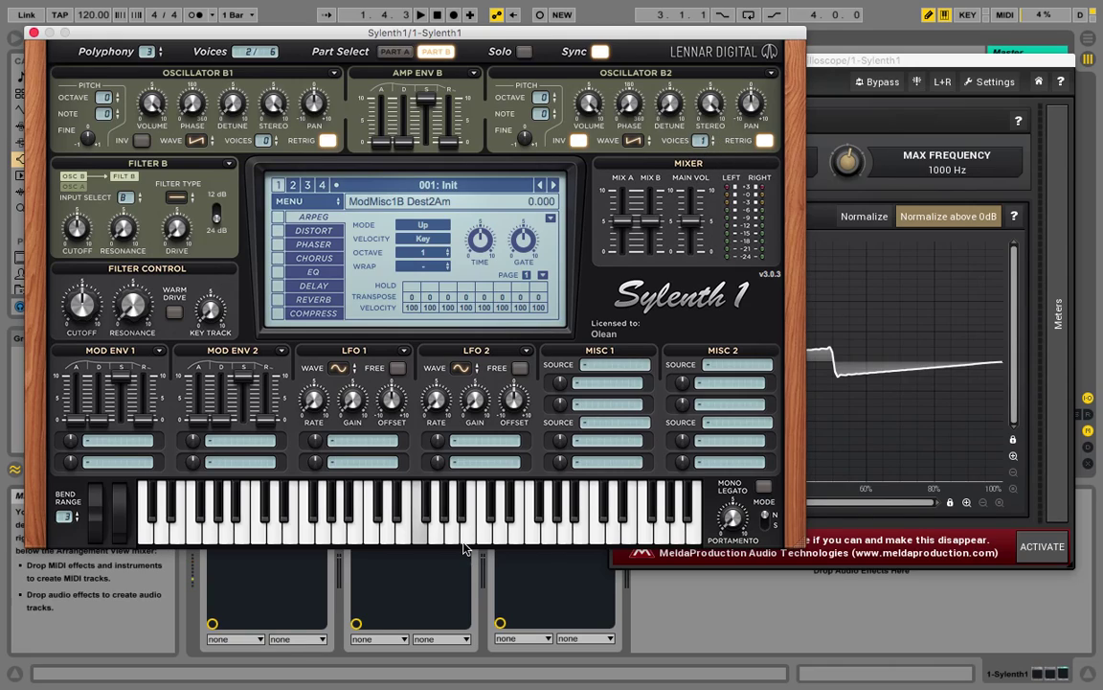
click(424, 527)
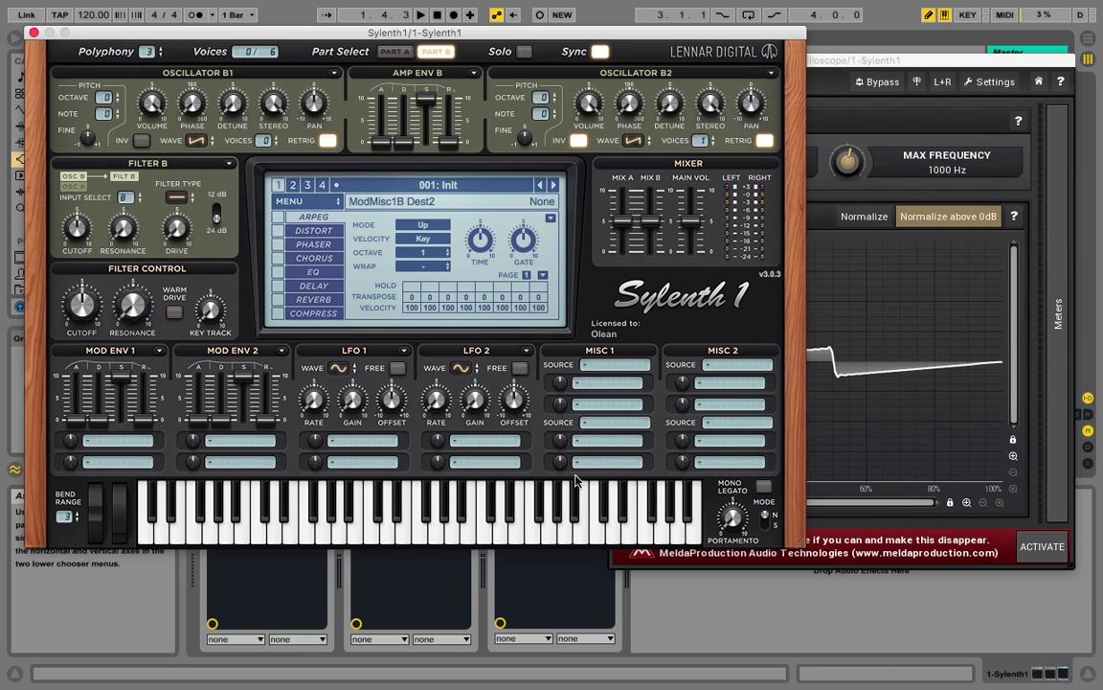
click(438, 533)
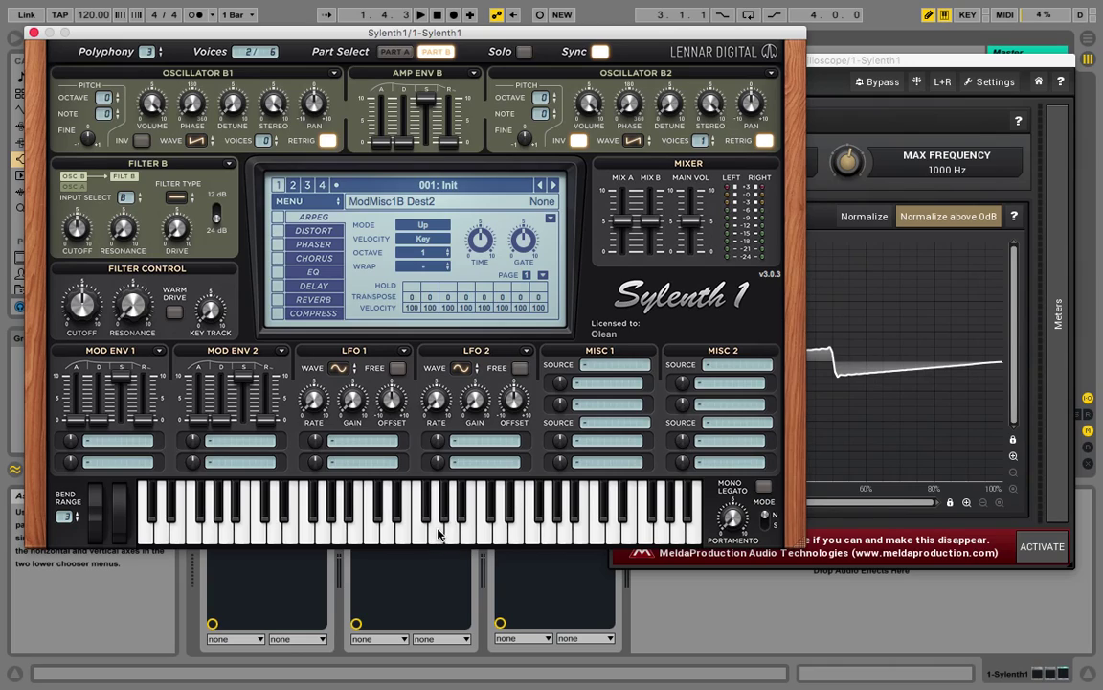
Retune oscillator B2's phase to about 63 degrees.
click(635, 80)
drag(635, 81, 635, 25)
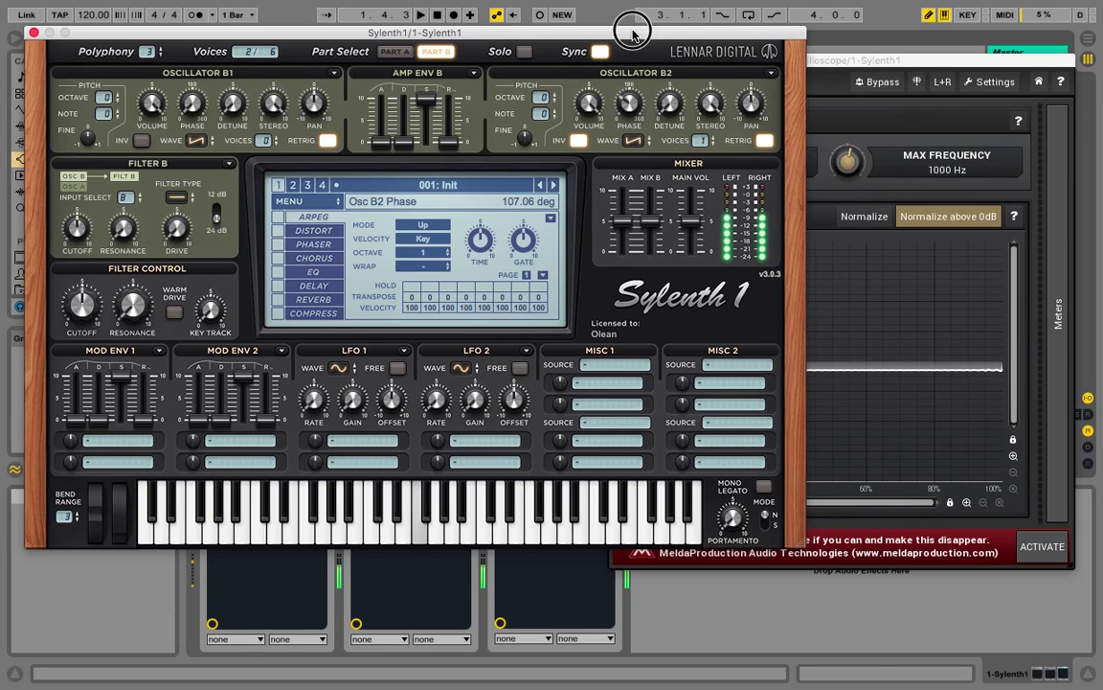
click(837, 57)
drag(728, 42, 535, 50)
click(437, 93)
drag(438, 93, 621, 32)
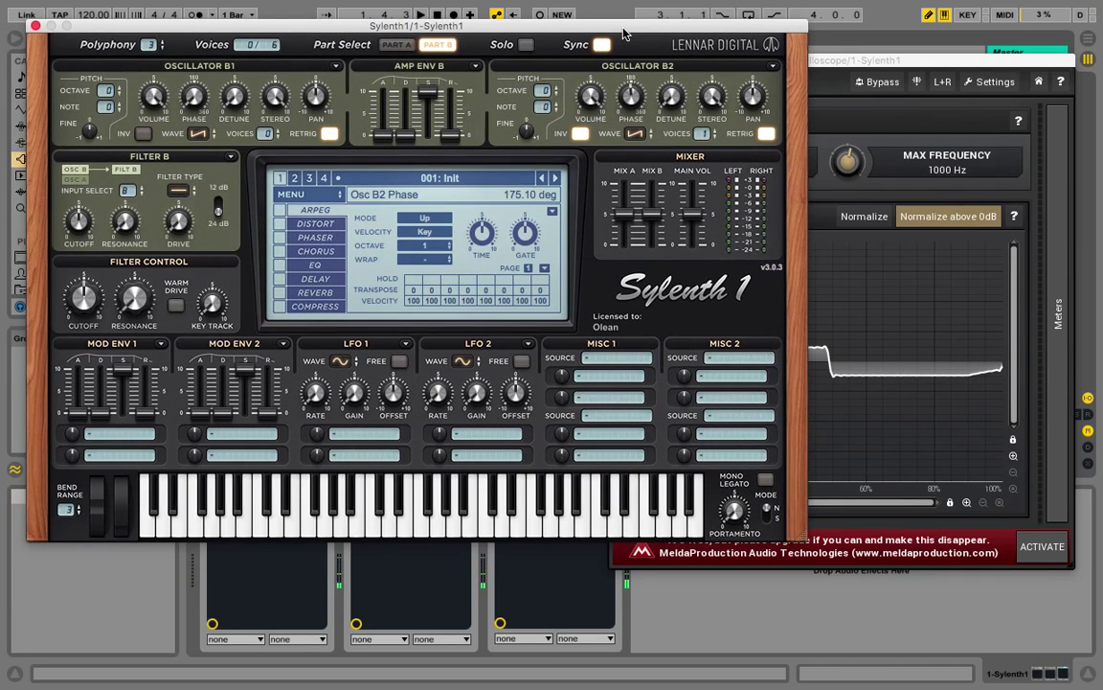
Route LFO 1 to modulate Phase B with a triangle waveform.
click(365, 433)
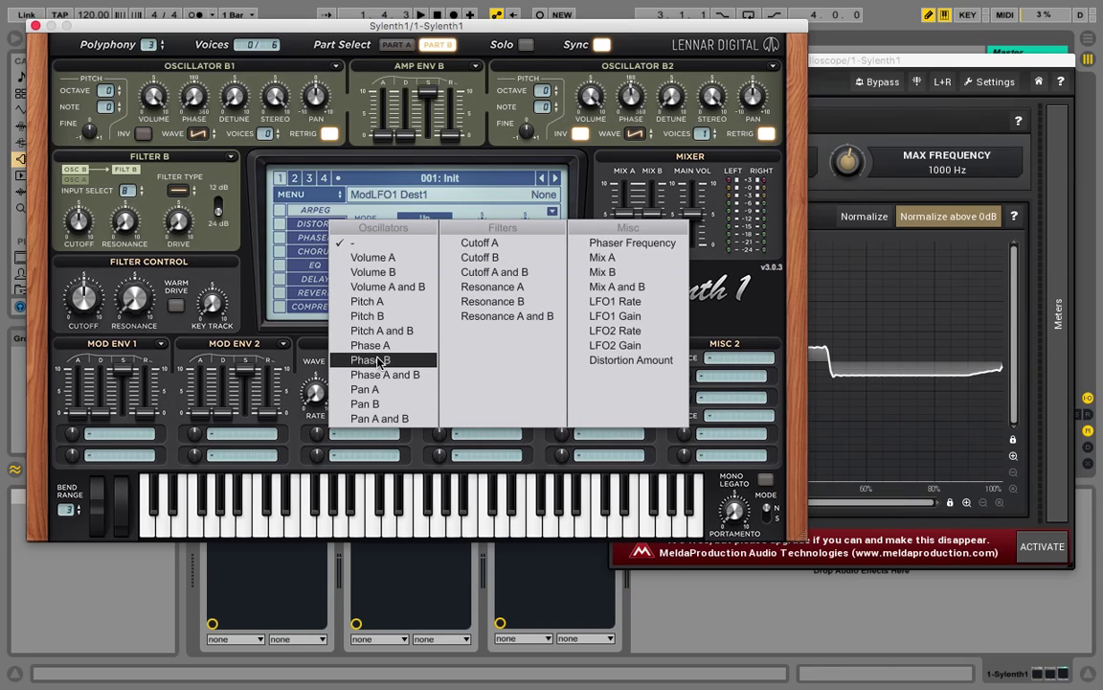
click(411, 361)
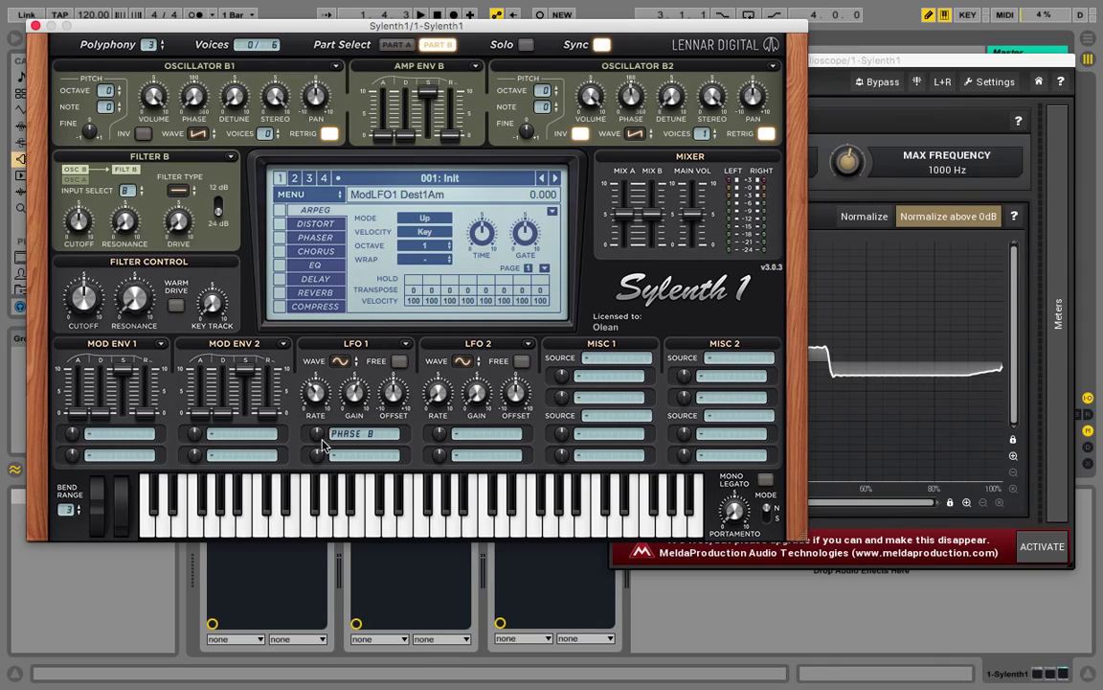
click(342, 361)
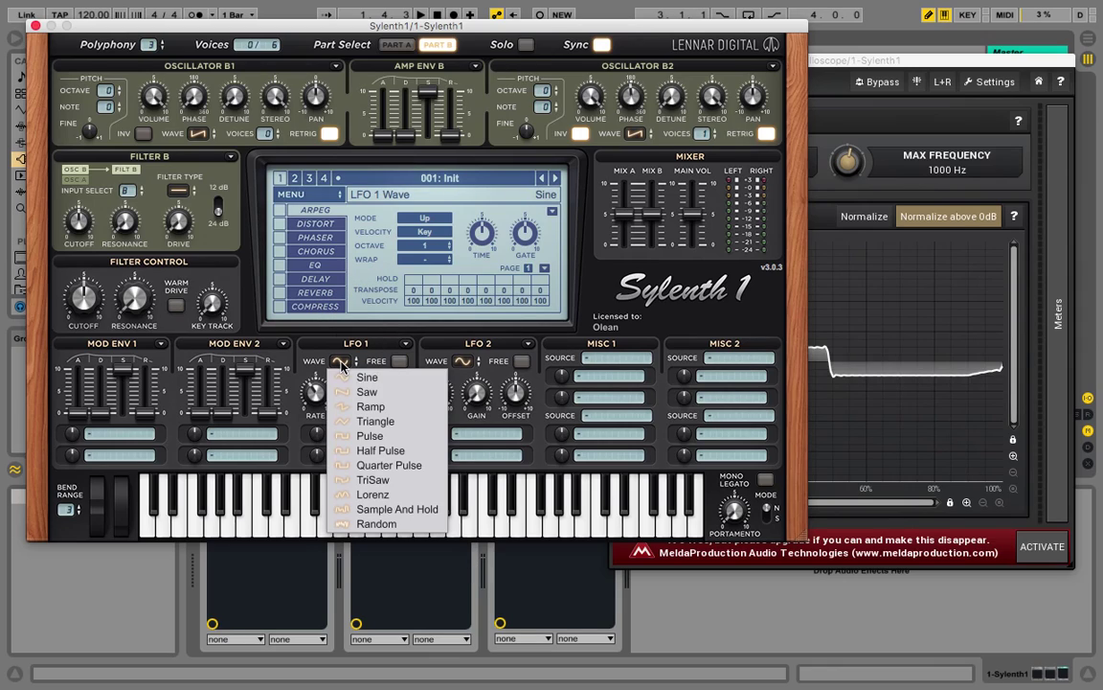
click(391, 422)
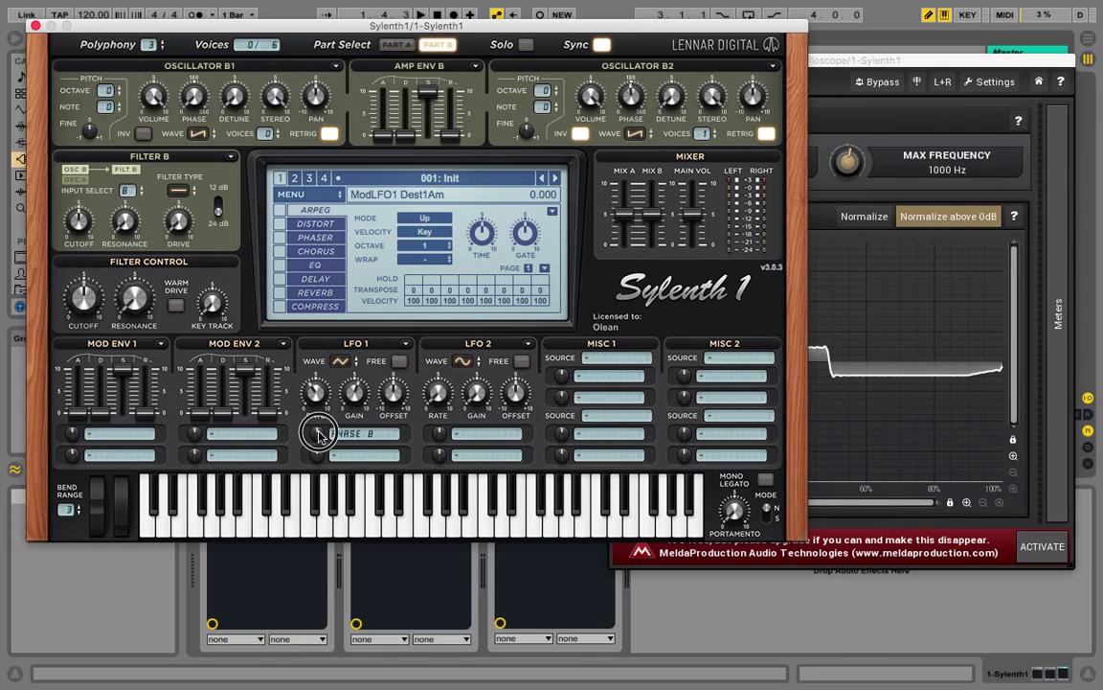
click(870, 60)
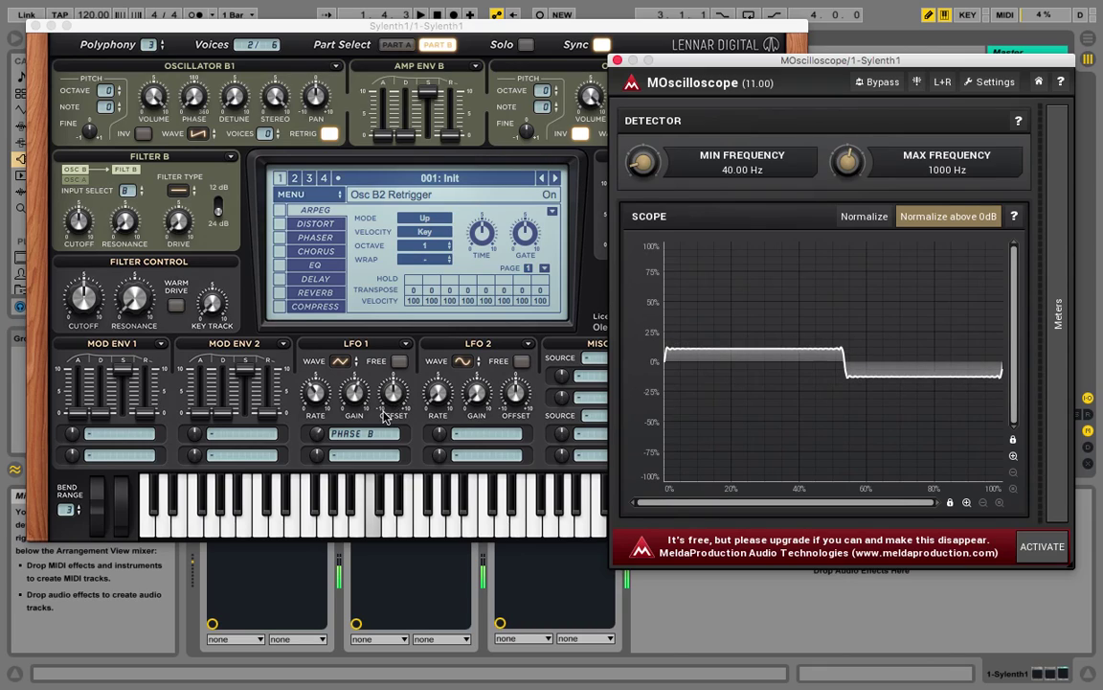
Raise LFO1's Phase B modulation amount and adjust the LFO1 rate.
click(316, 436)
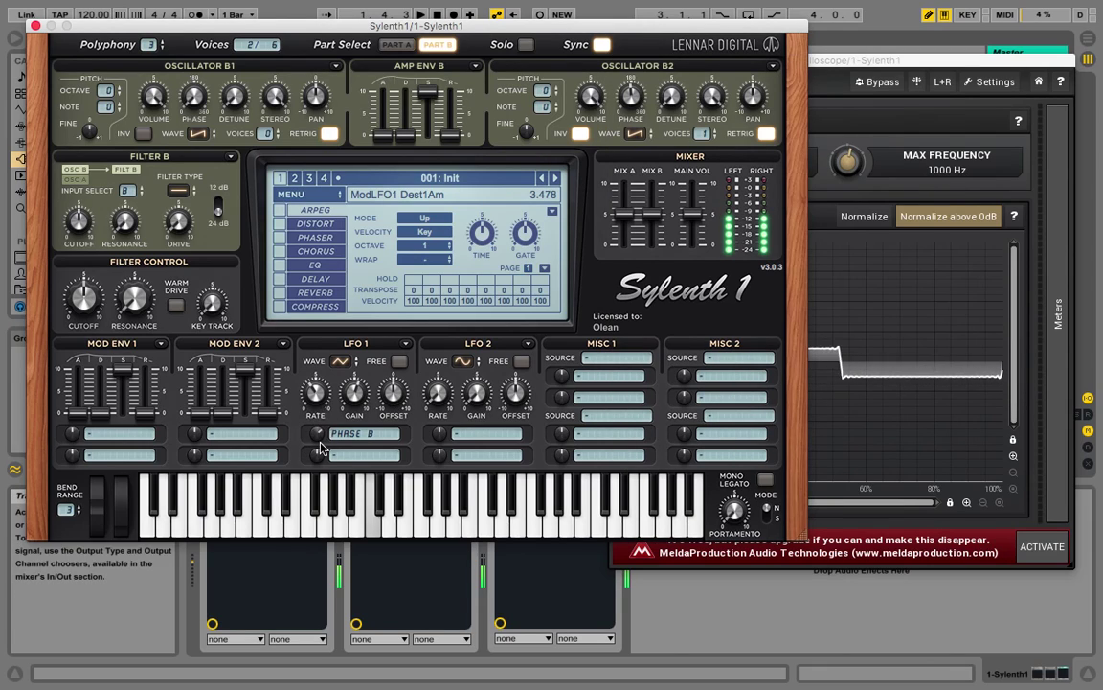
drag(407, 24, 226, 30)
drag(134, 437, 132, 421)
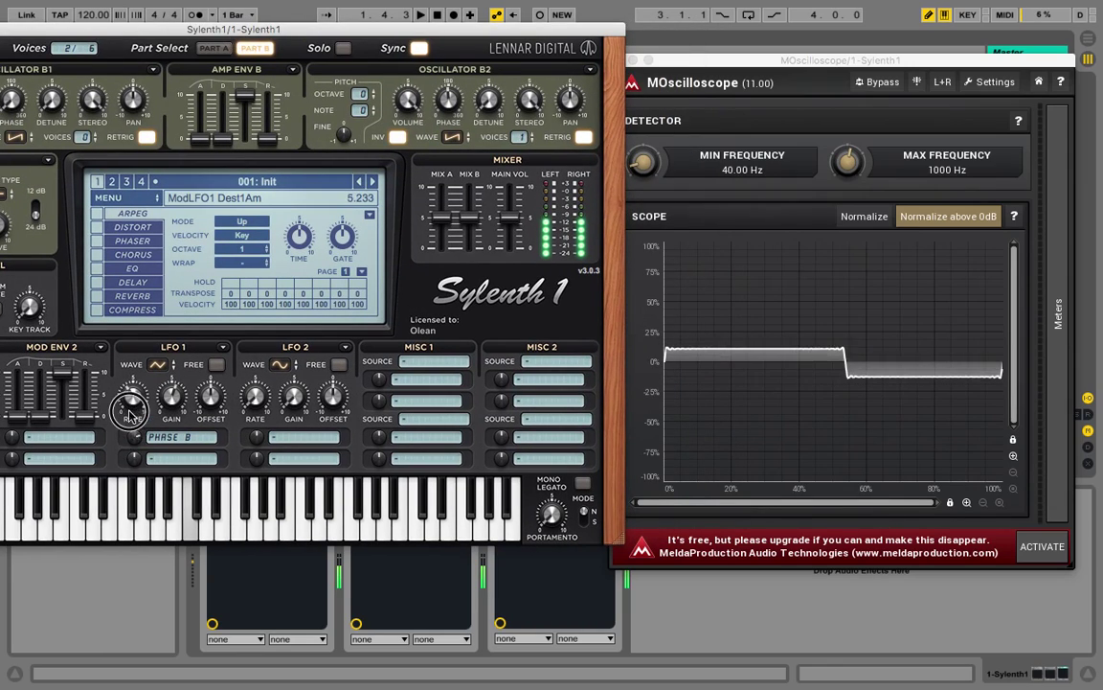
drag(131, 403, 134, 375)
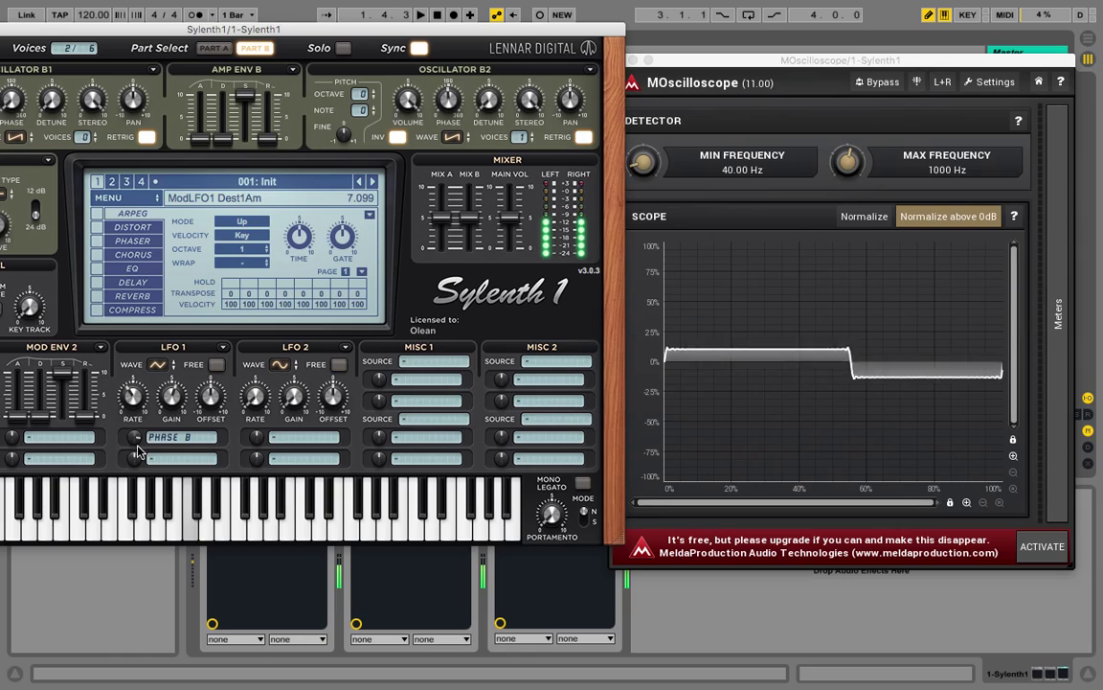
Set LFO1 gain to its maximum 10.000 and nudge the Phase B amount higher.
drag(171, 395, 172, 299)
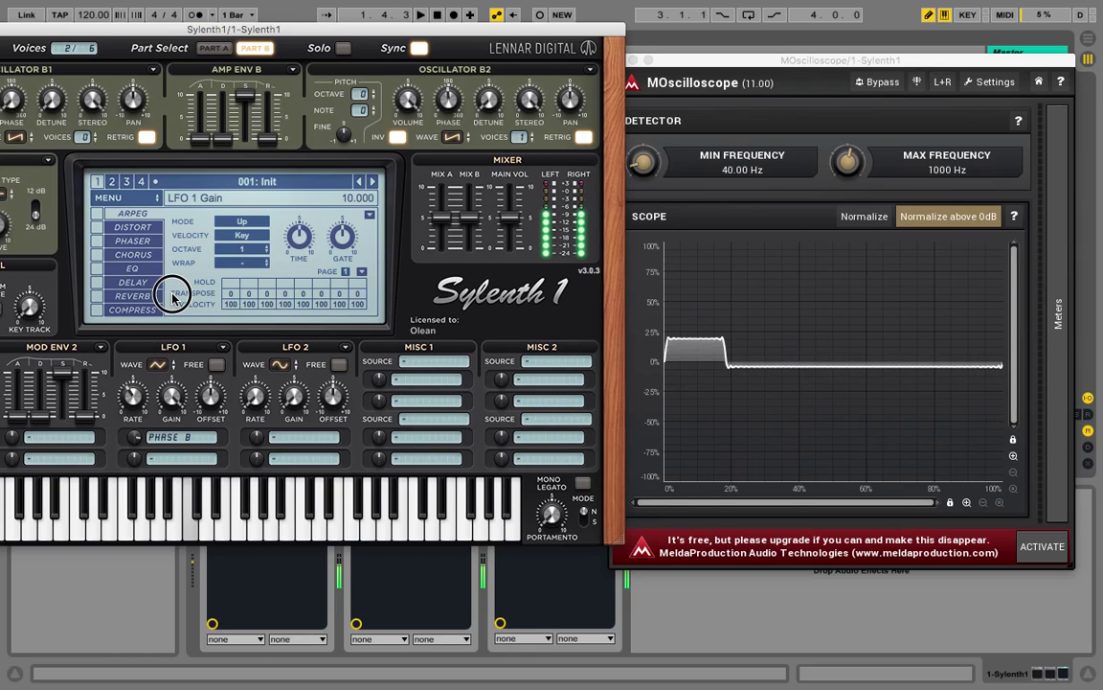
drag(173, 299, 172, 299)
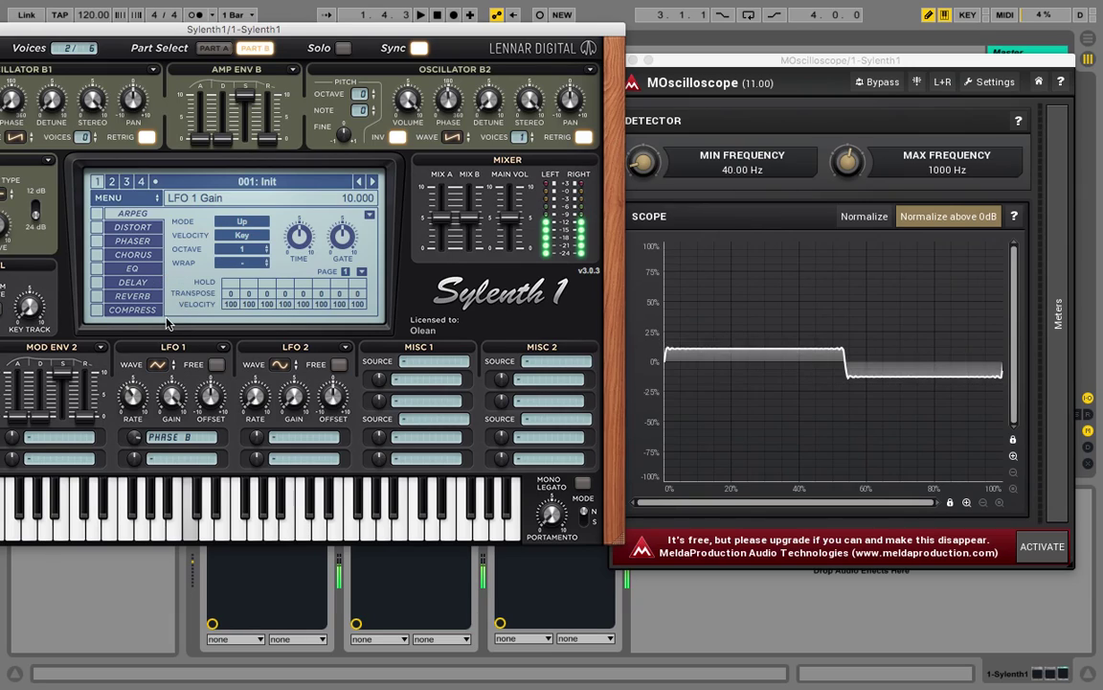
mouse_move(134, 446)
drag(134, 443, 135, 439)
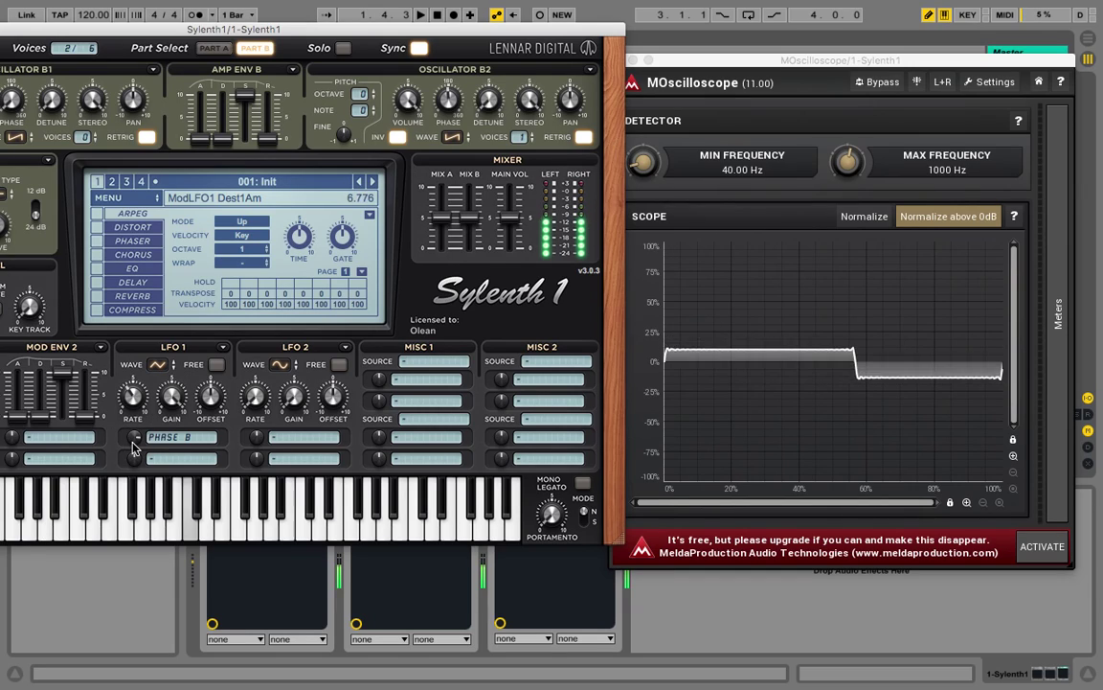
mouse_move(166, 405)
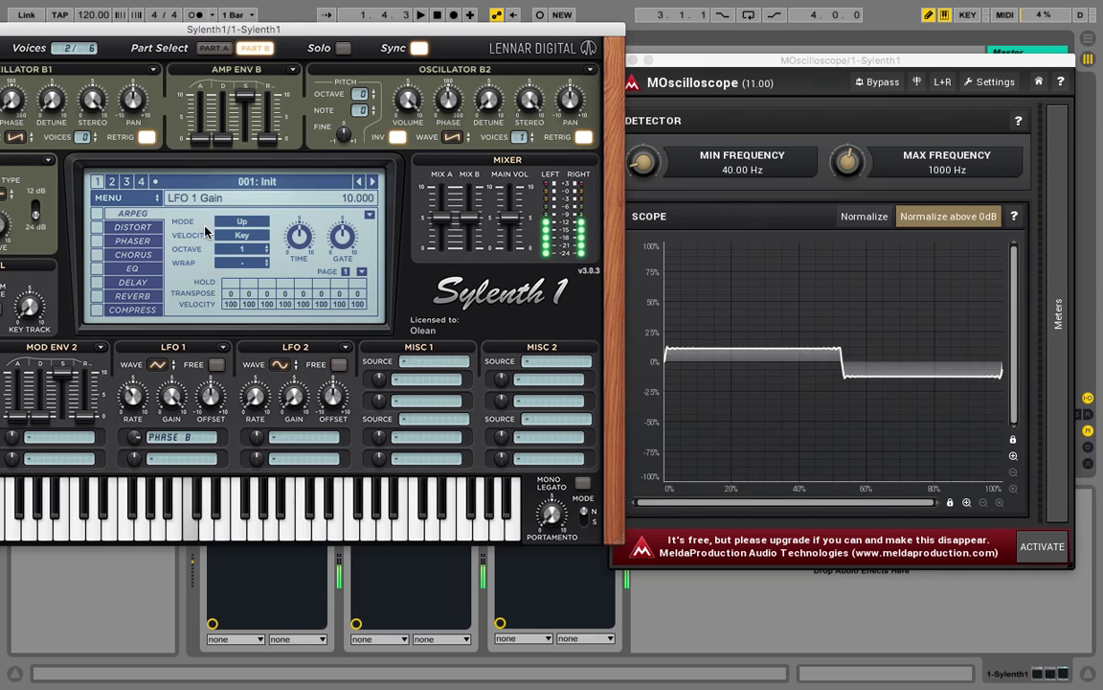
drag(217, 29, 455, 43)
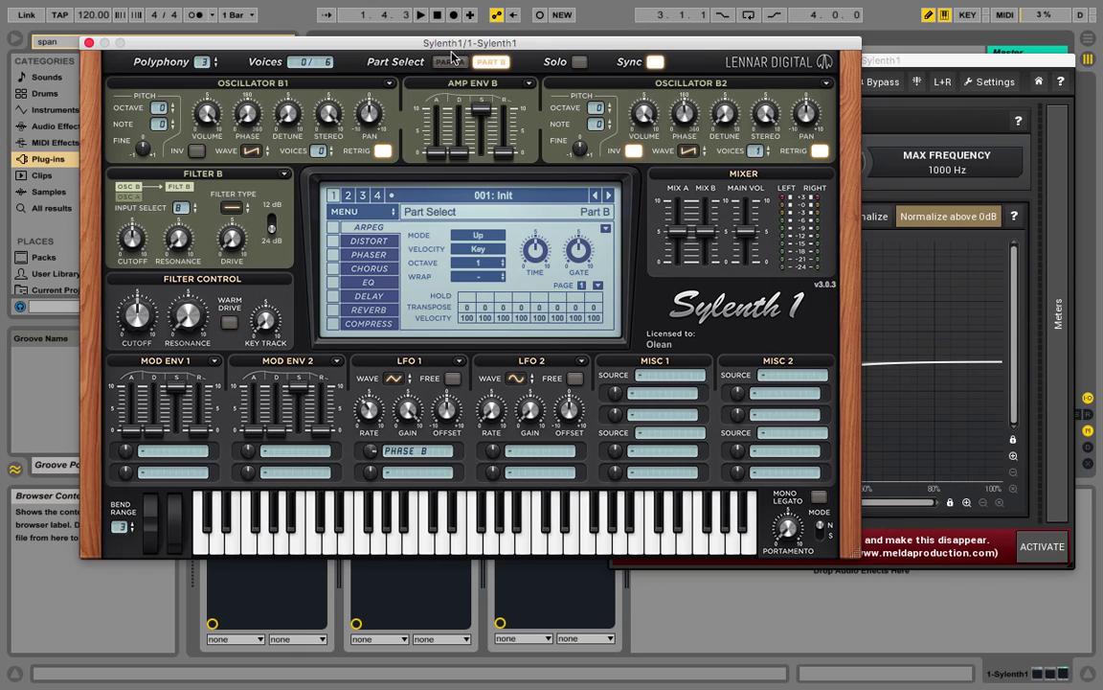
Close the MOscilloscope and Sylenth1 plug-in windows.
drag(586, 37, 474, 26)
click(780, 63)
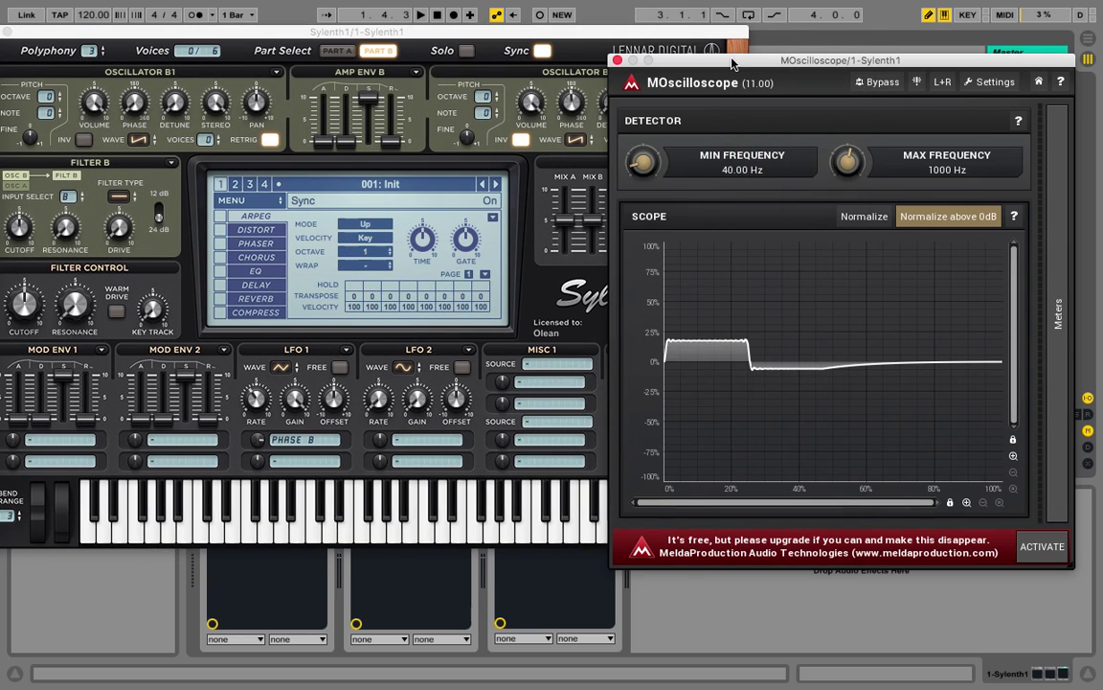
click(617, 61)
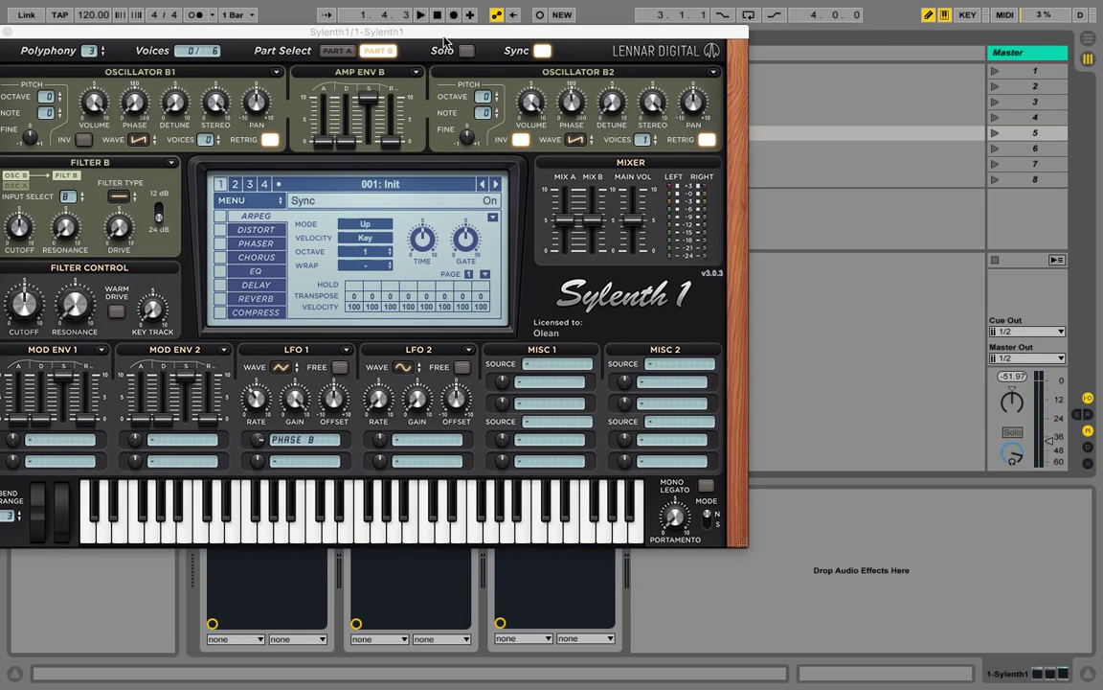
drag(397, 31, 498, 15)
mouse_move(417, 140)
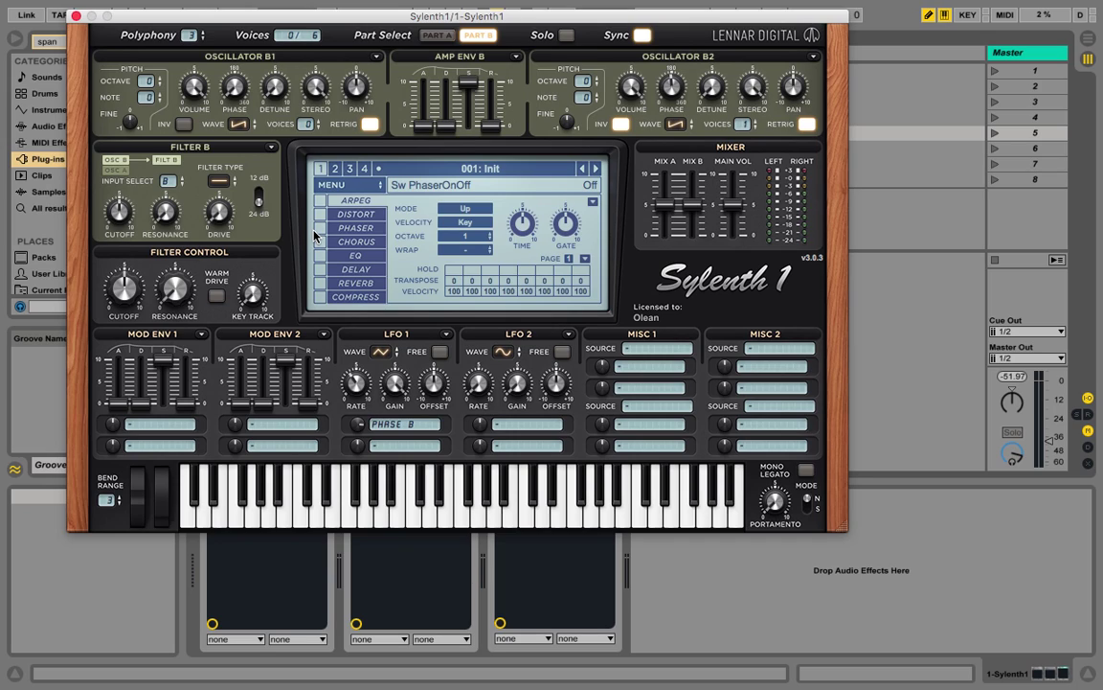
click(76, 15)
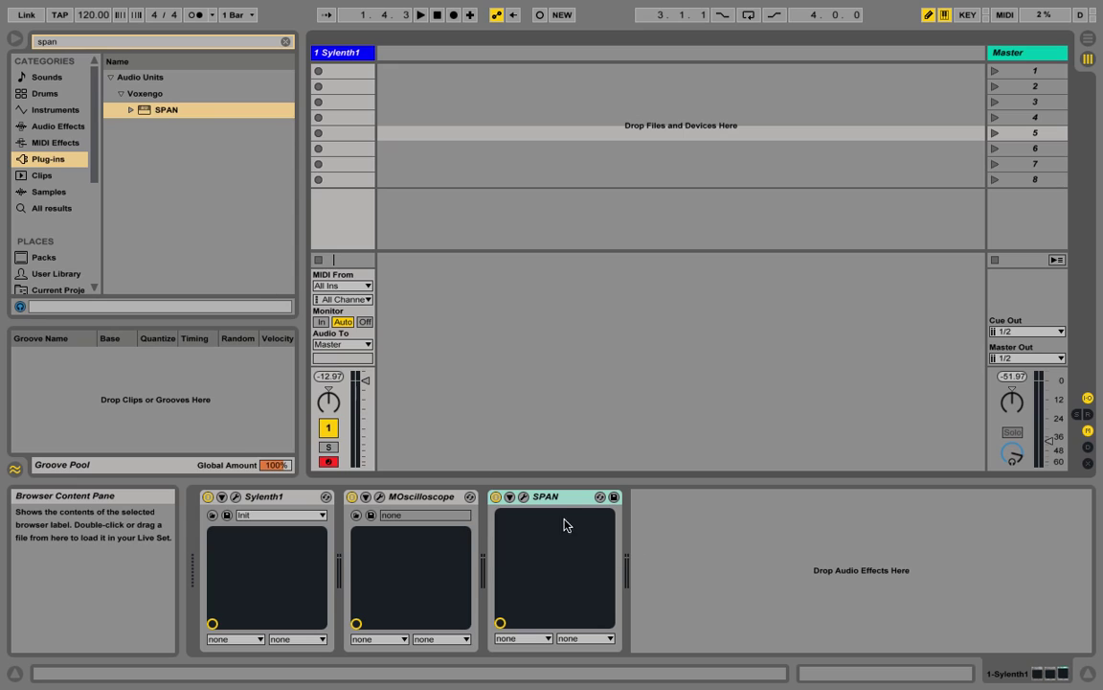
Open the SPAN analyzer window, move it to the top, and select MOscilloscope.
click(524, 497)
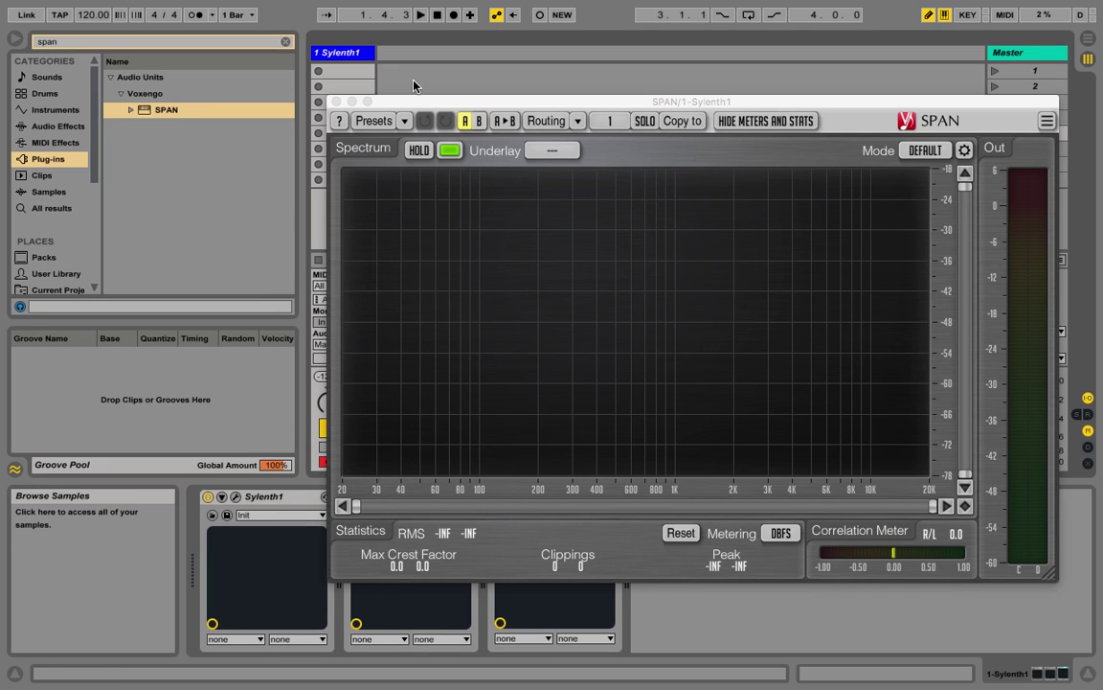
drag(468, 104, 482, 16)
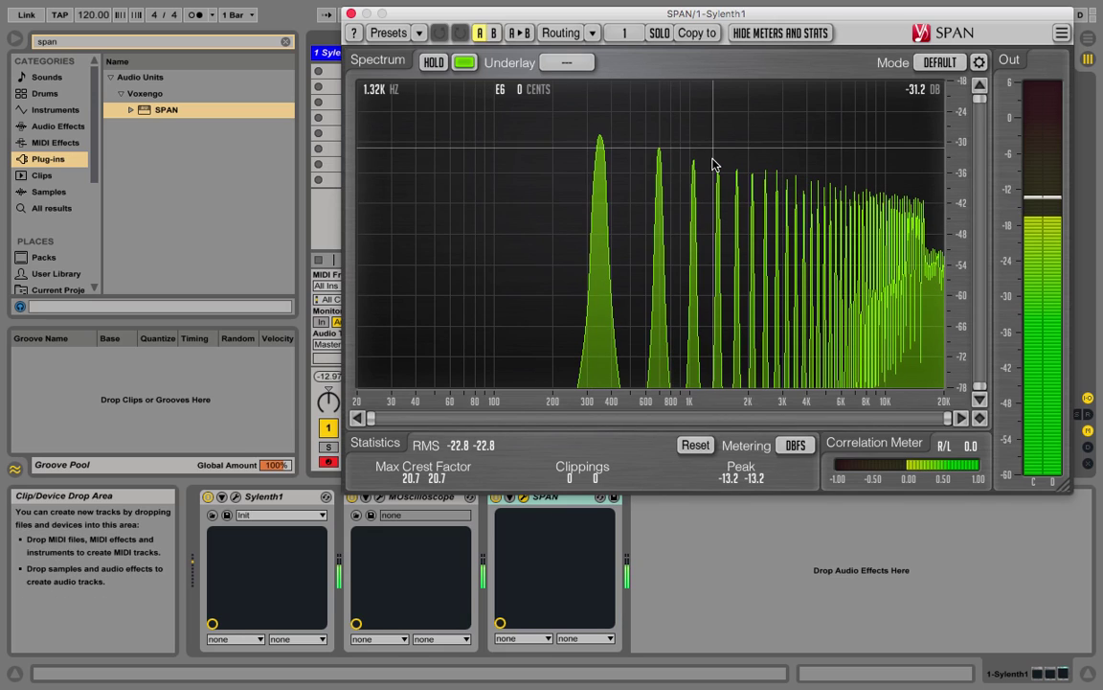
click(421, 507)
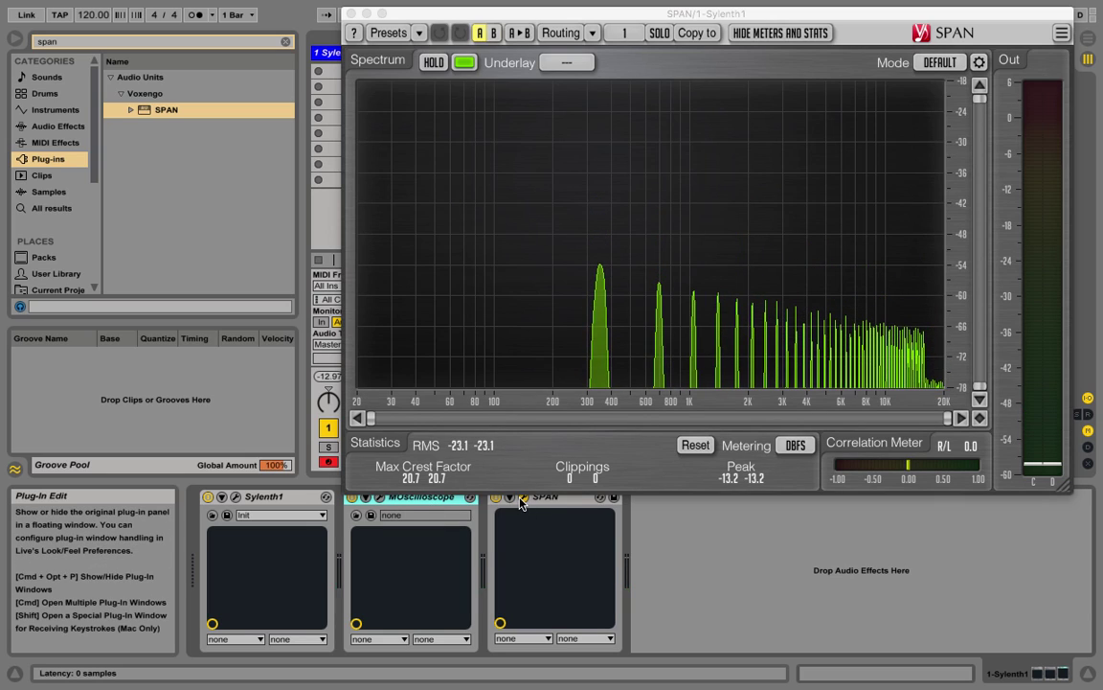
Reopen Sylenth1 and arrange it to the left of the SPAN window.
click(236, 496)
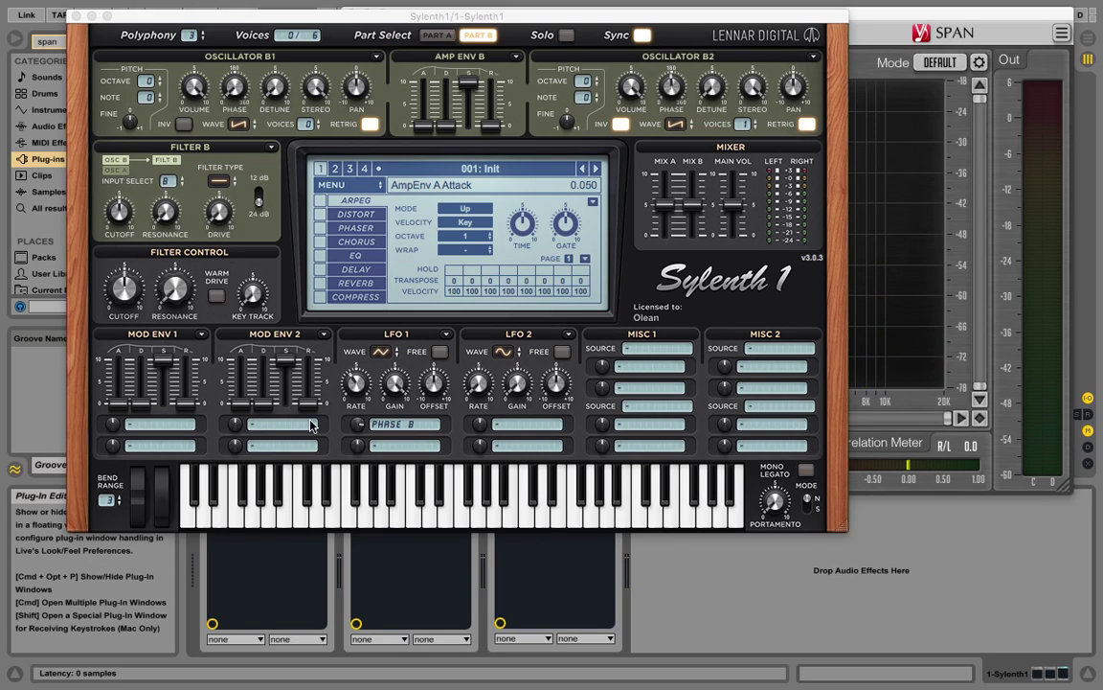
mouse_move(1093, 684)
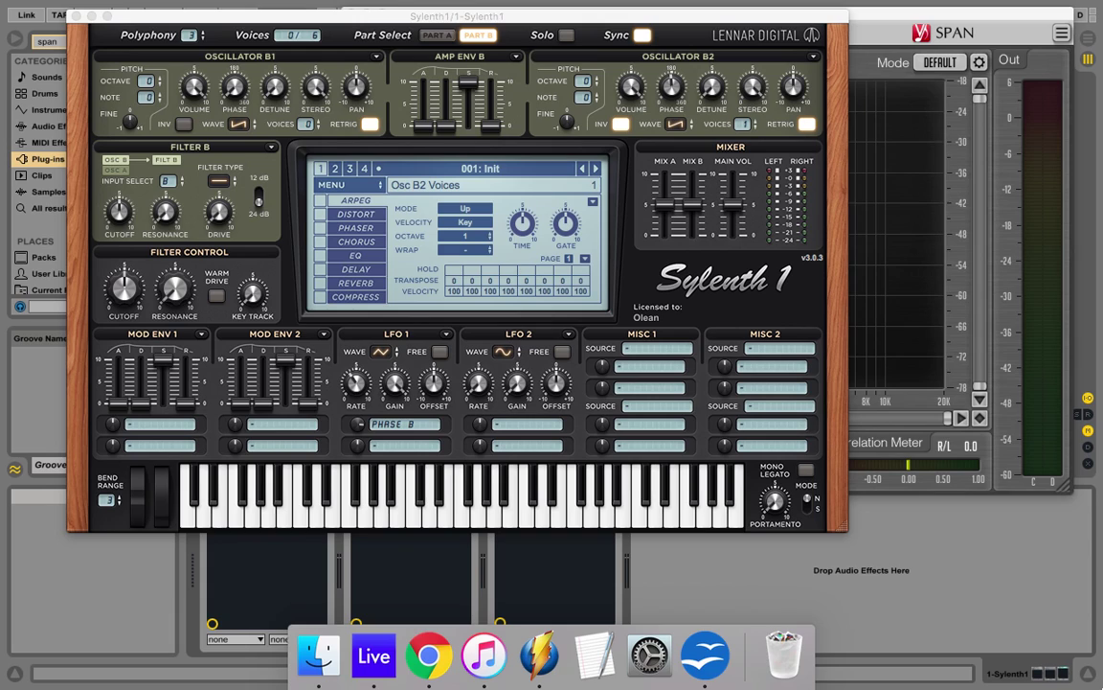
click(857, 144)
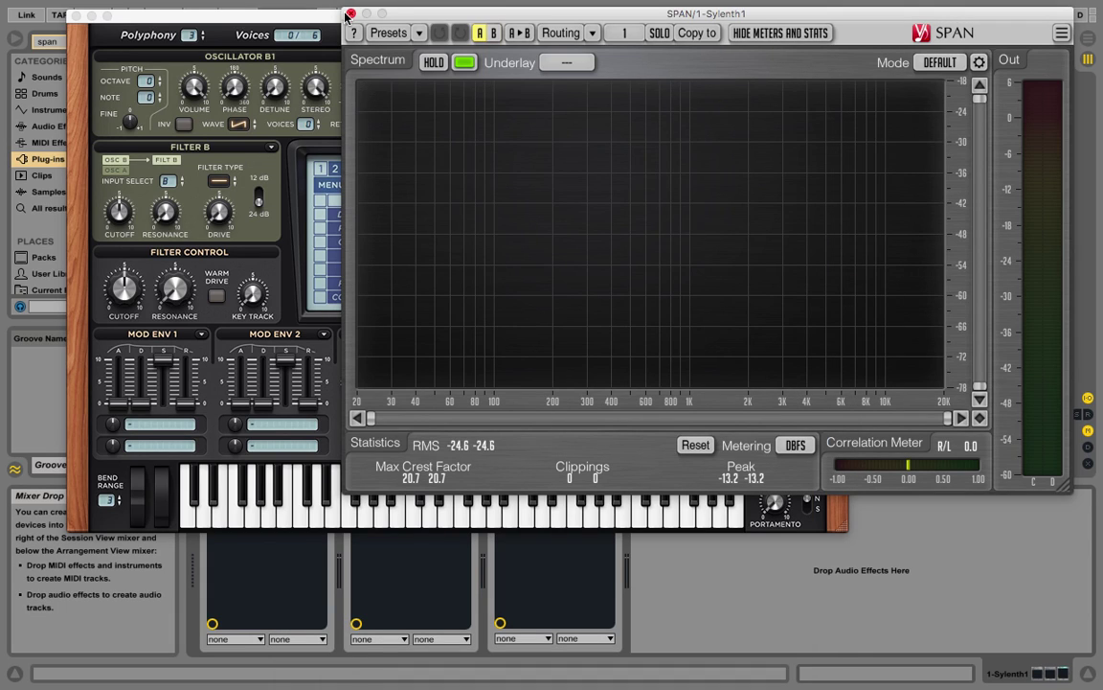
drag(320, 12, 196, 13)
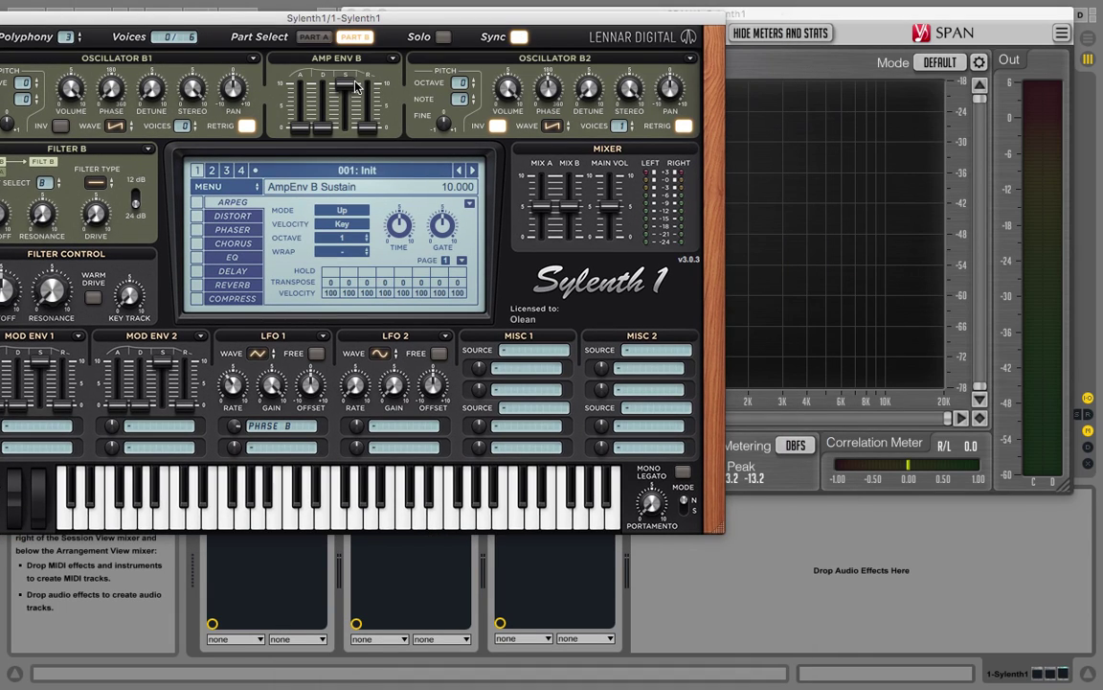
click(780, 53)
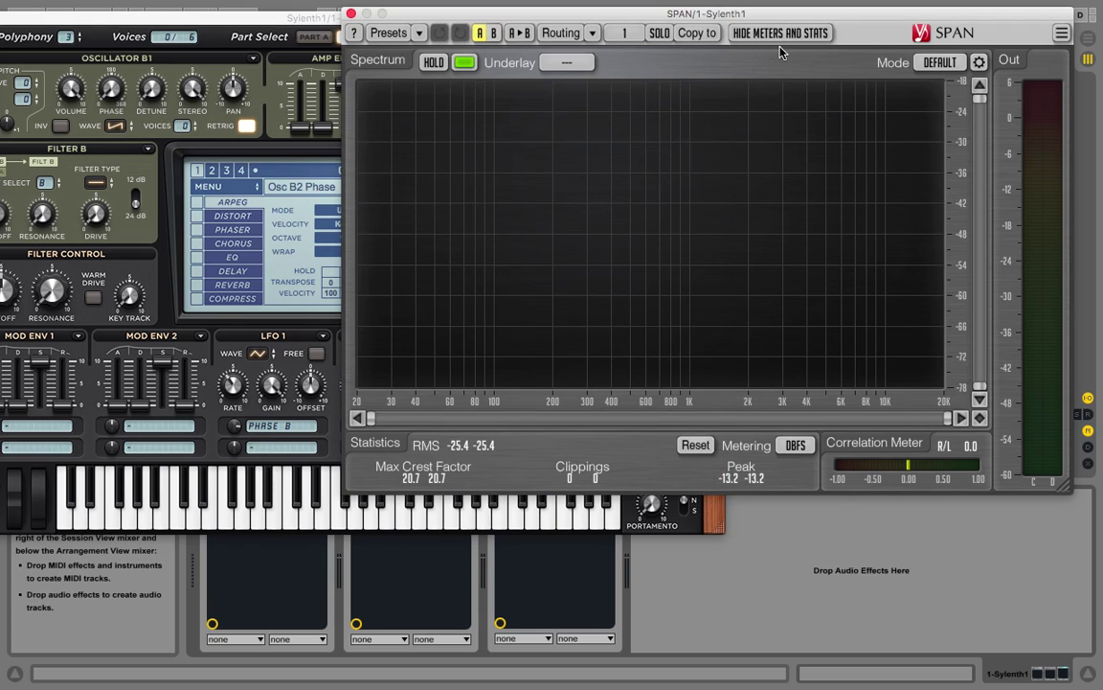
click(261, 22)
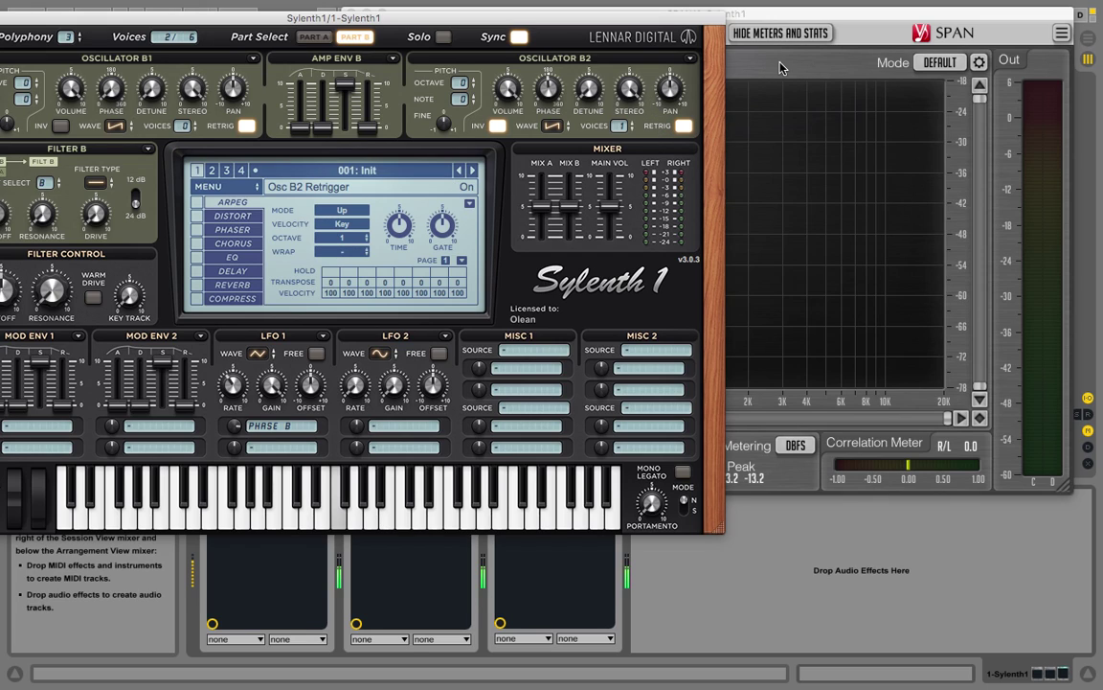
click(772, 25)
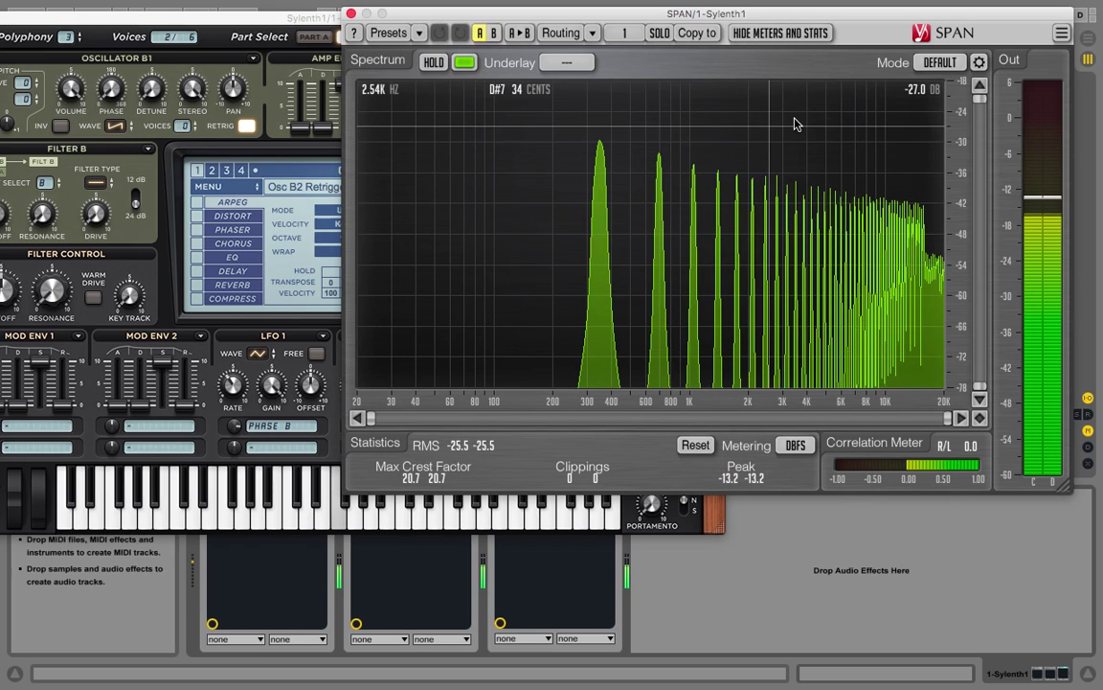
Switch SPAN's analysis mode to HIGH RES.
click(933, 63)
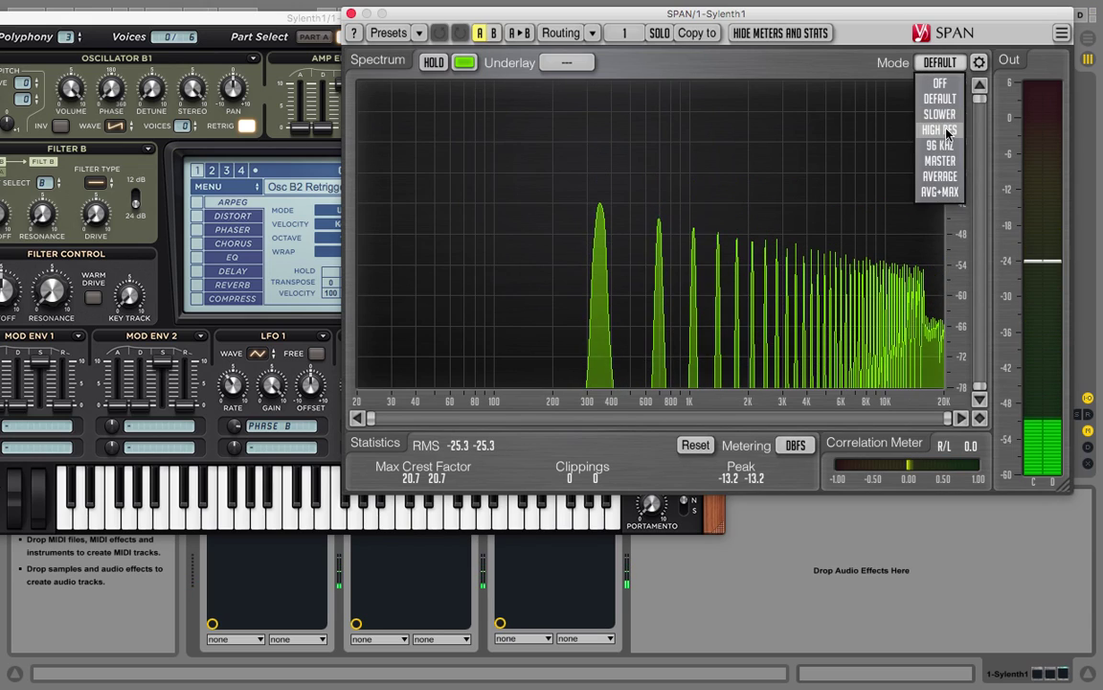
click(948, 135)
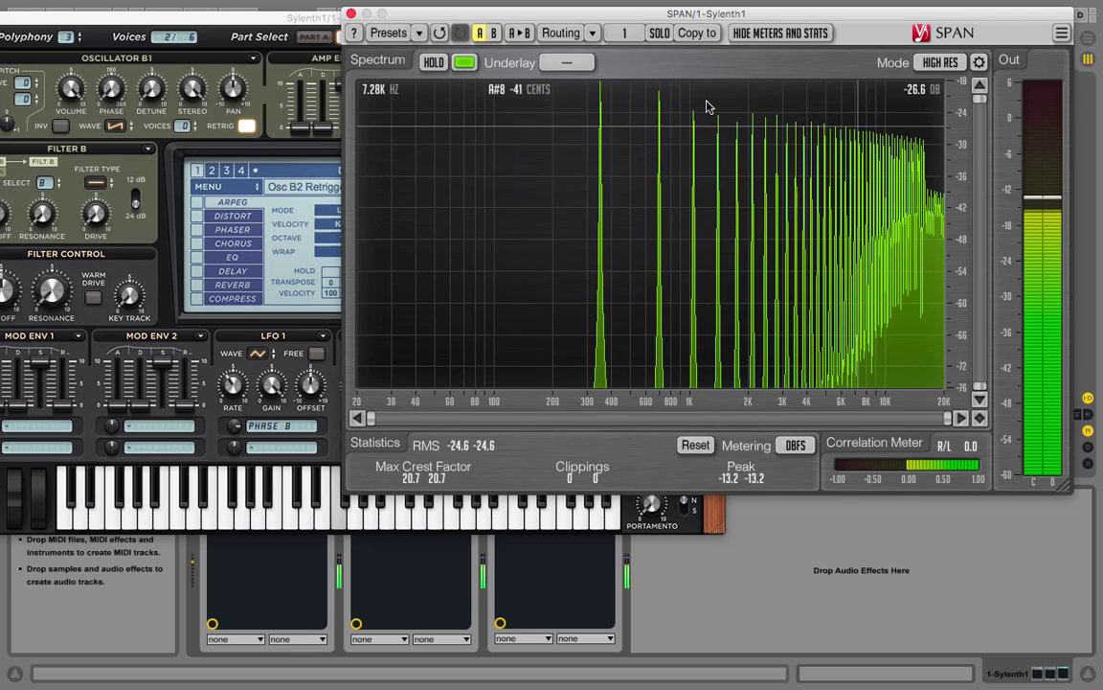
click(294, 19)
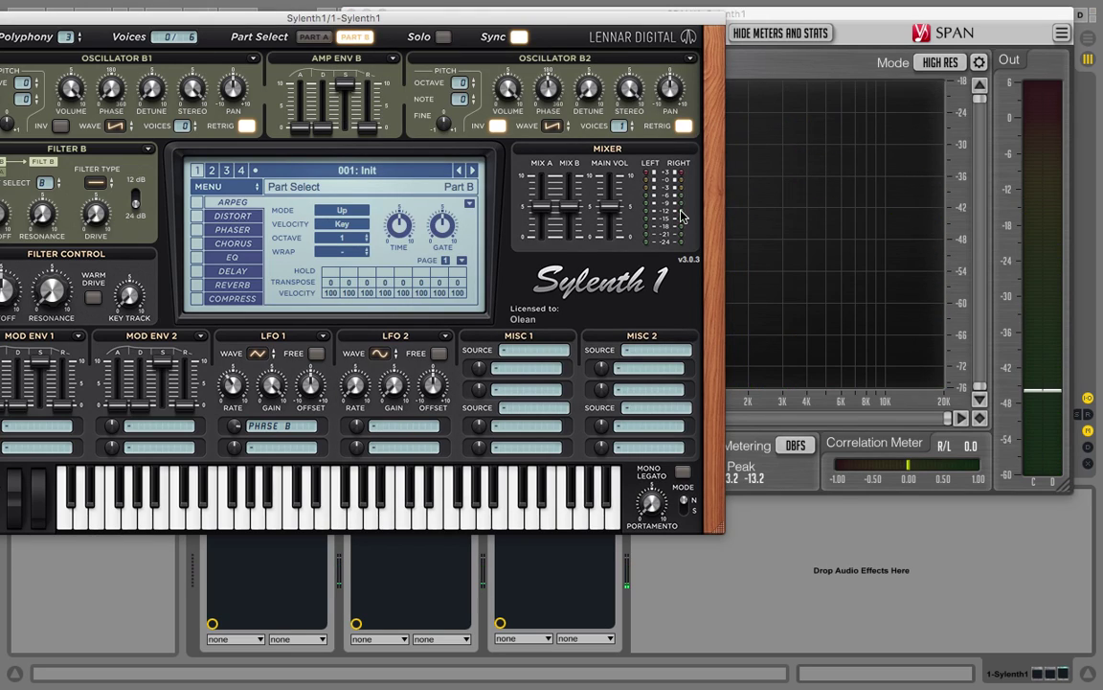
Switch Sylenth1 to Part A and dismiss the preset menu without choosing anything.
click(313, 37)
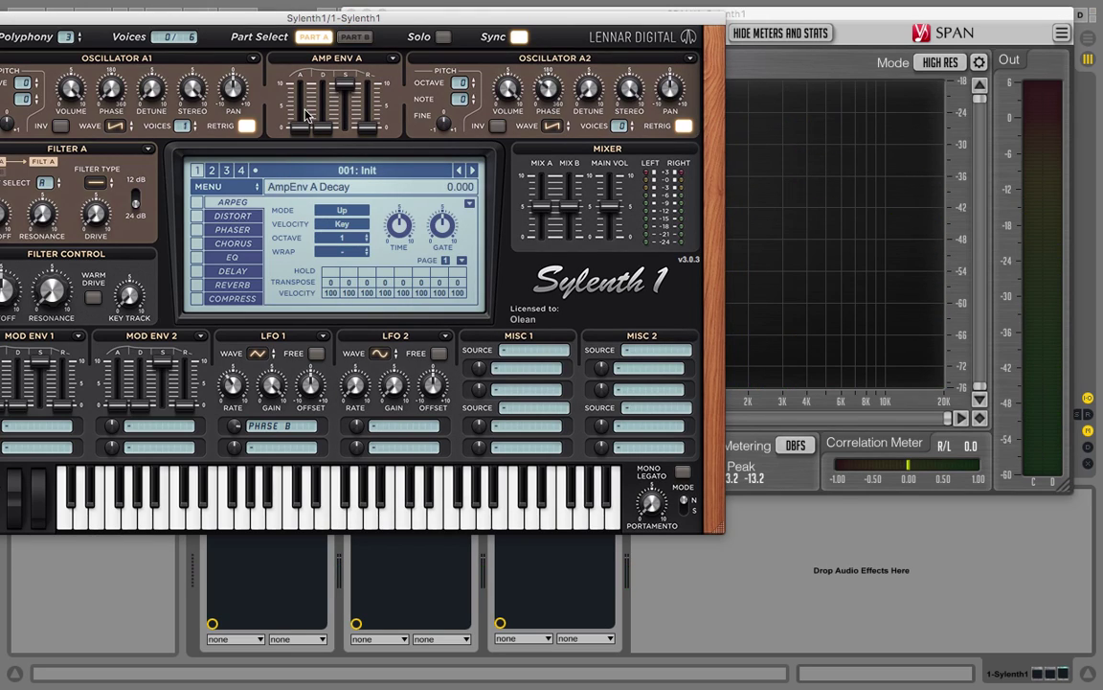
click(215, 186)
mouse_move(271, 209)
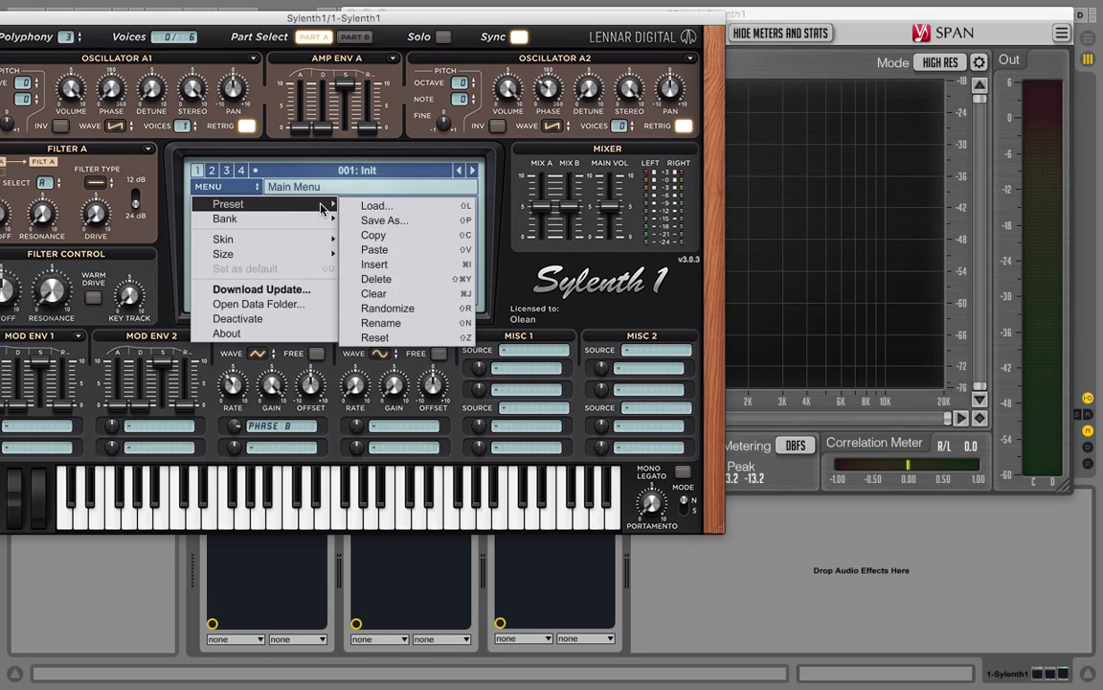
click(415, 264)
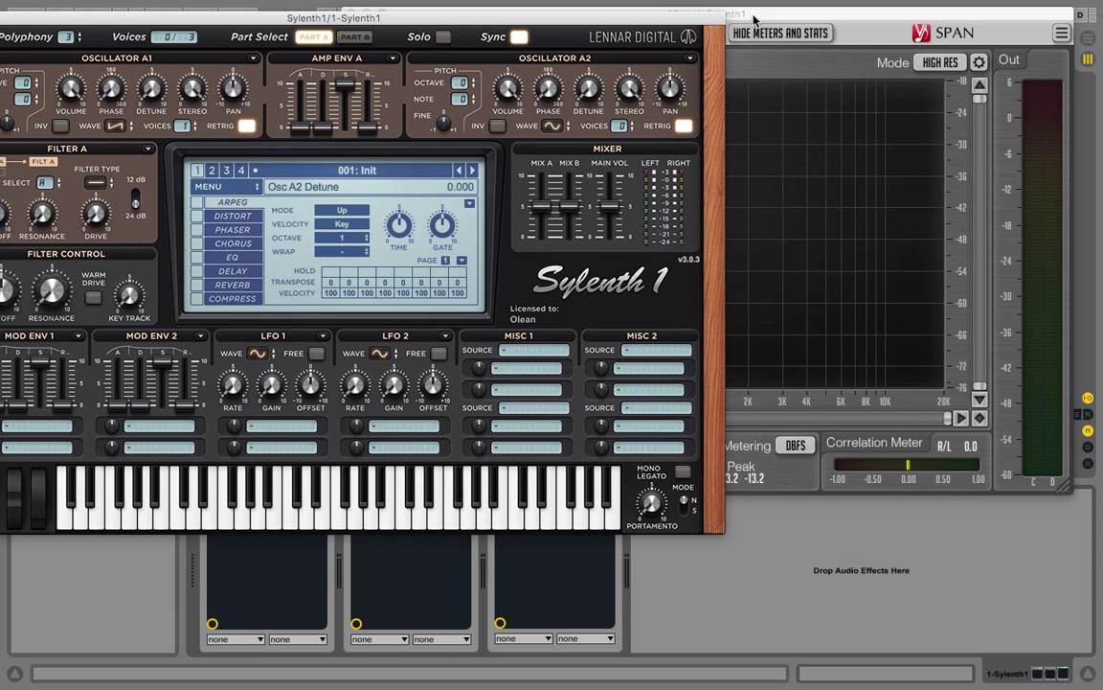
Move the SPAN window aside and shift the Sylenth1 window left and down.
drag(795, 22, 920, 44)
click(450, 17)
drag(507, 17, 309, 25)
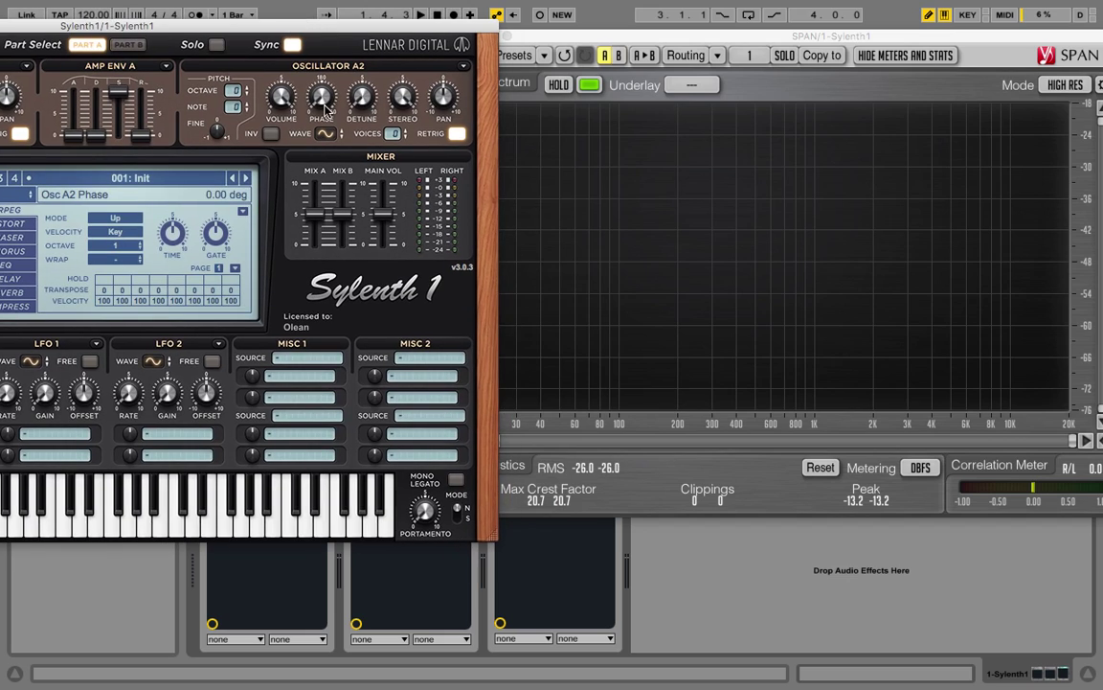
drag(352, 29, 619, 68)
Set oscillator A1 voices to 0 and reposition the Sylenth1 window up and left.
drag(259, 173, 259, 190)
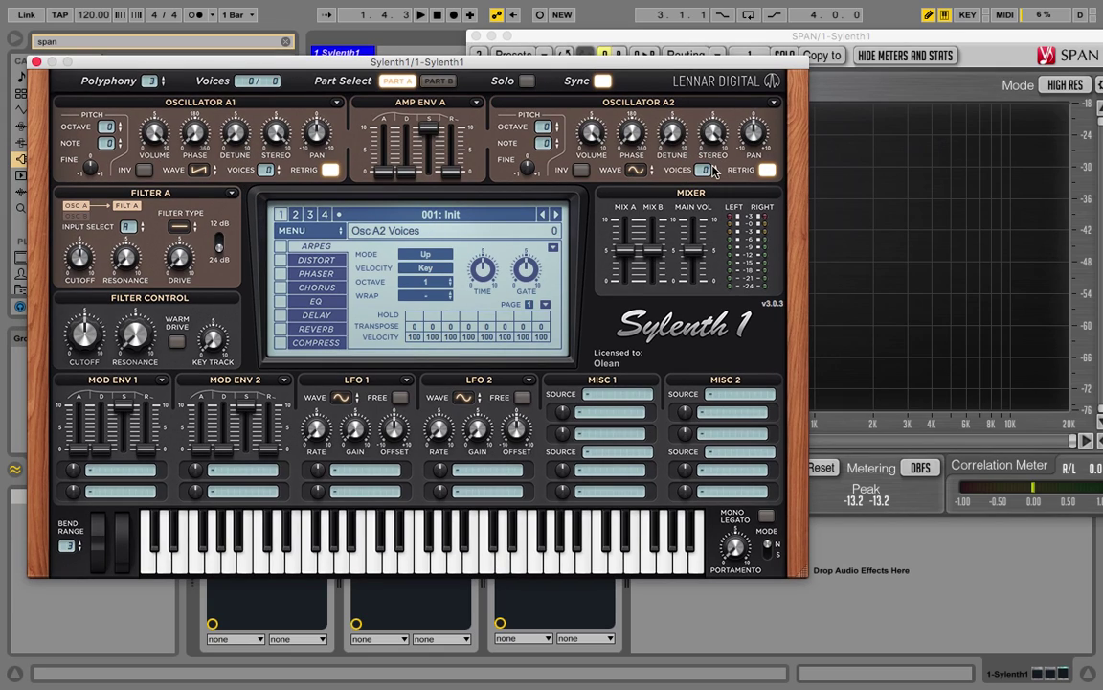
click(793, 49)
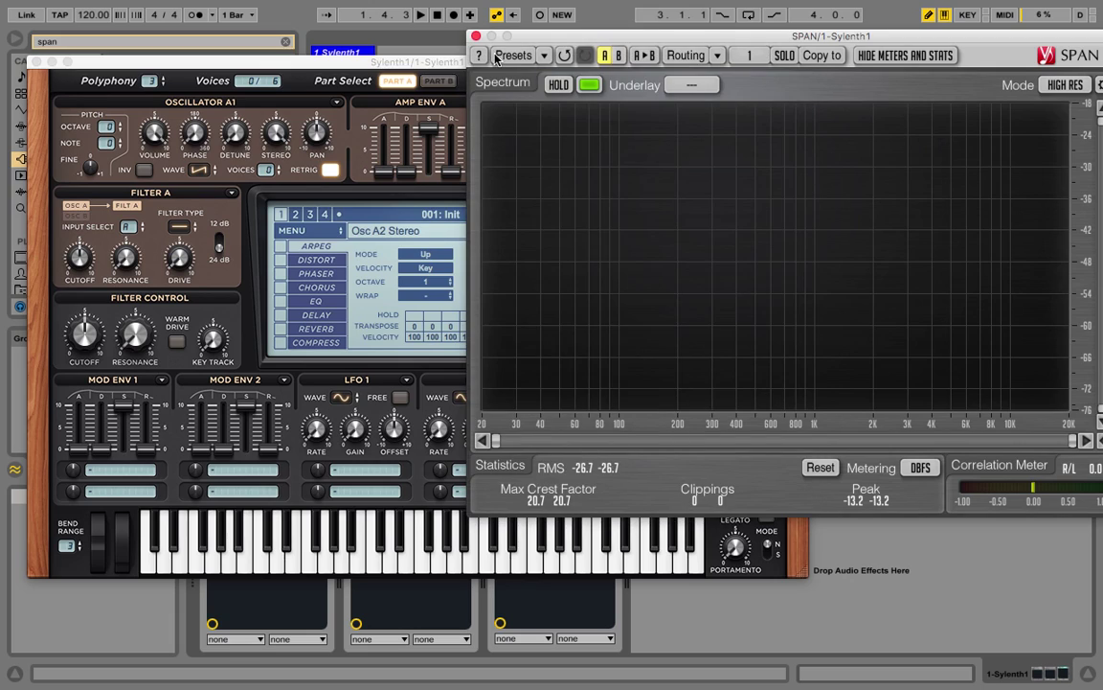
drag(422, 61, 240, 49)
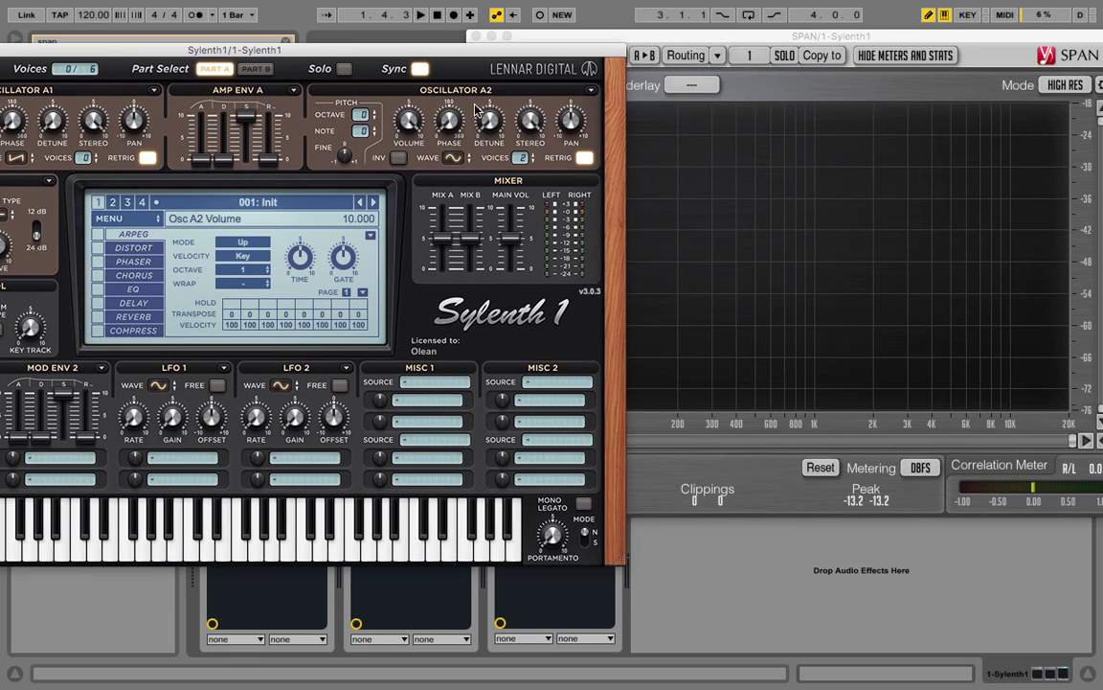
drag(470, 64, 397, 51)
Switch oscillator A2 to a Pulse wave and play a note to view its spectrum.
click(370, 143)
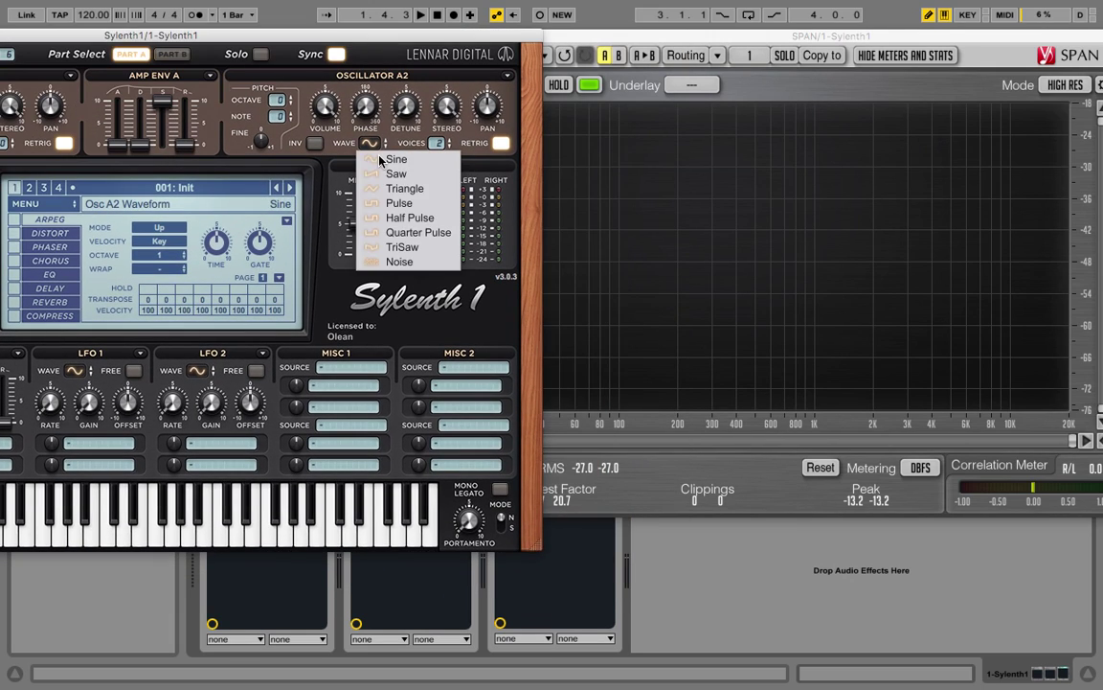
click(423, 204)
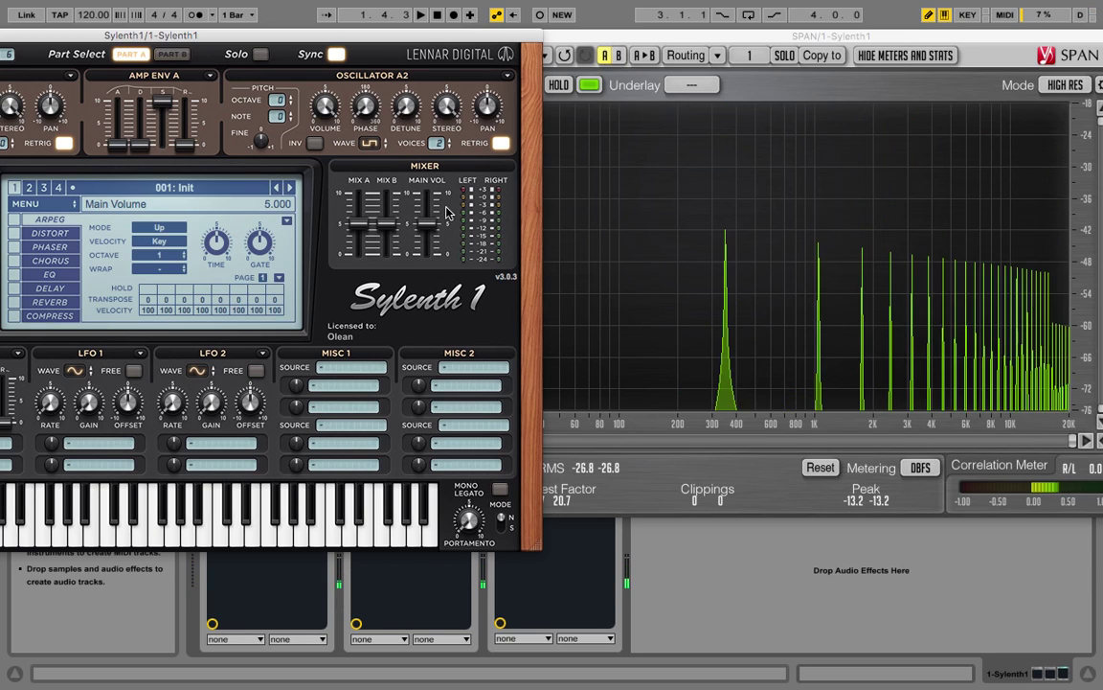
key(z)
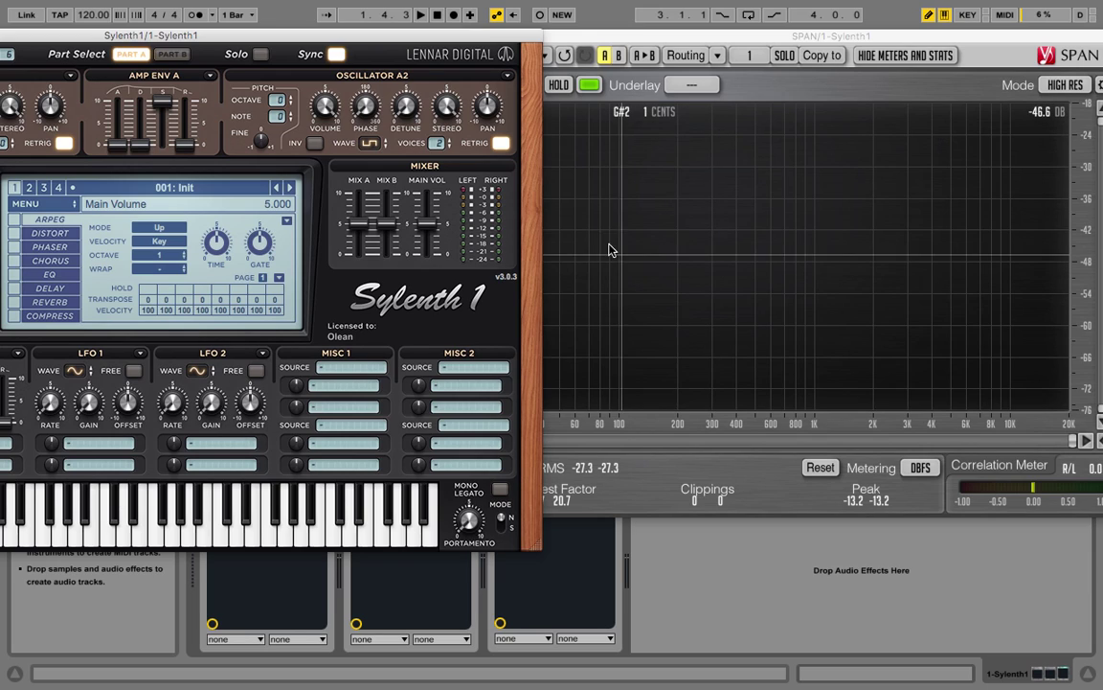
key(g)
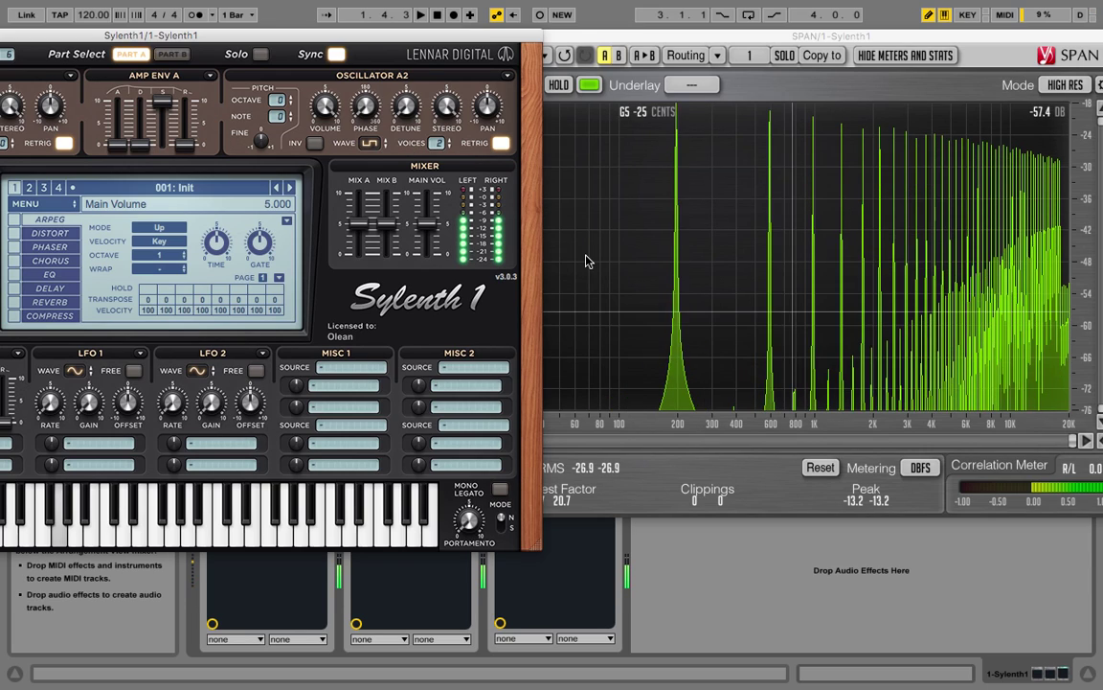
Compare oscillator A2 as a QPulse wave, then as an HPulse wave.
click(369, 142)
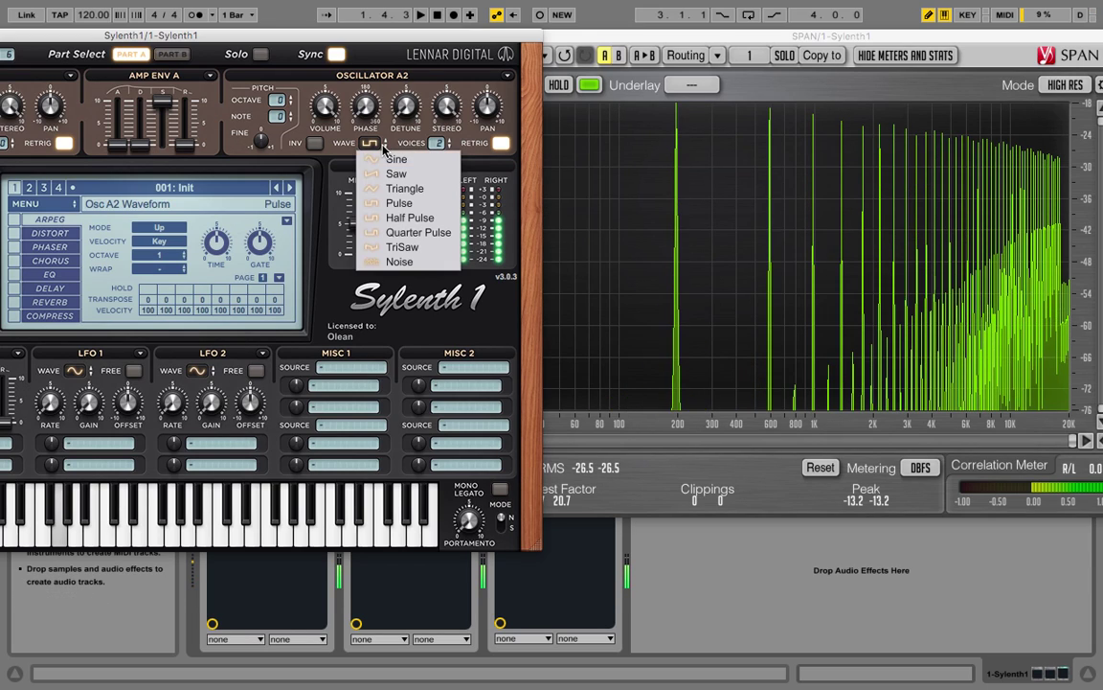
click(440, 235)
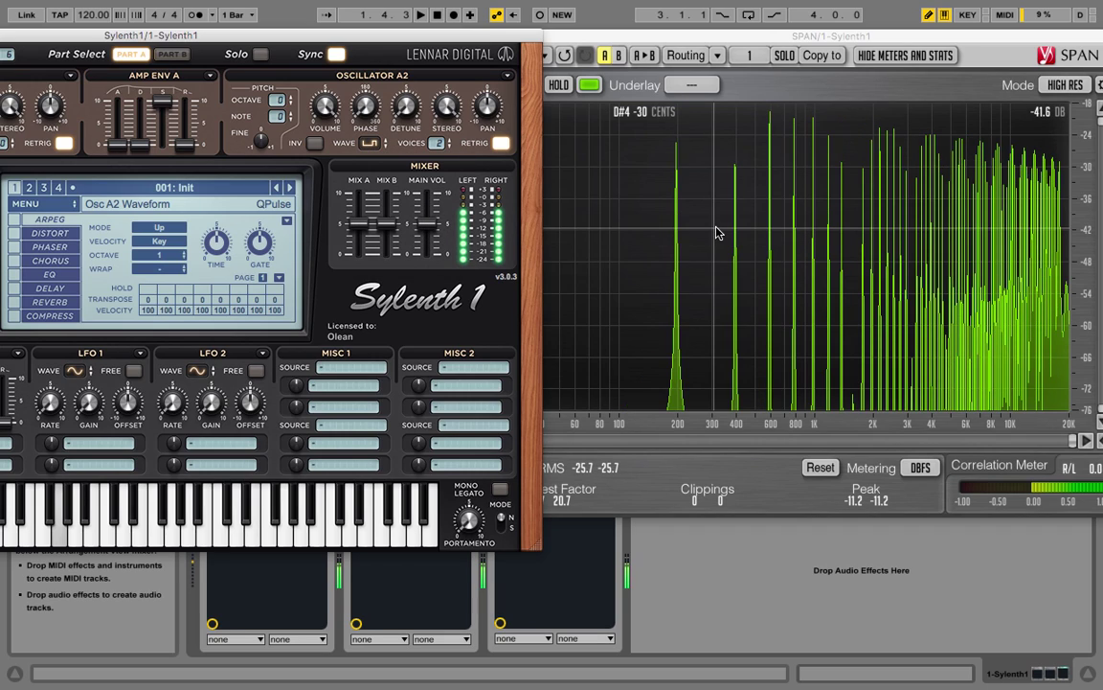
click(370, 143)
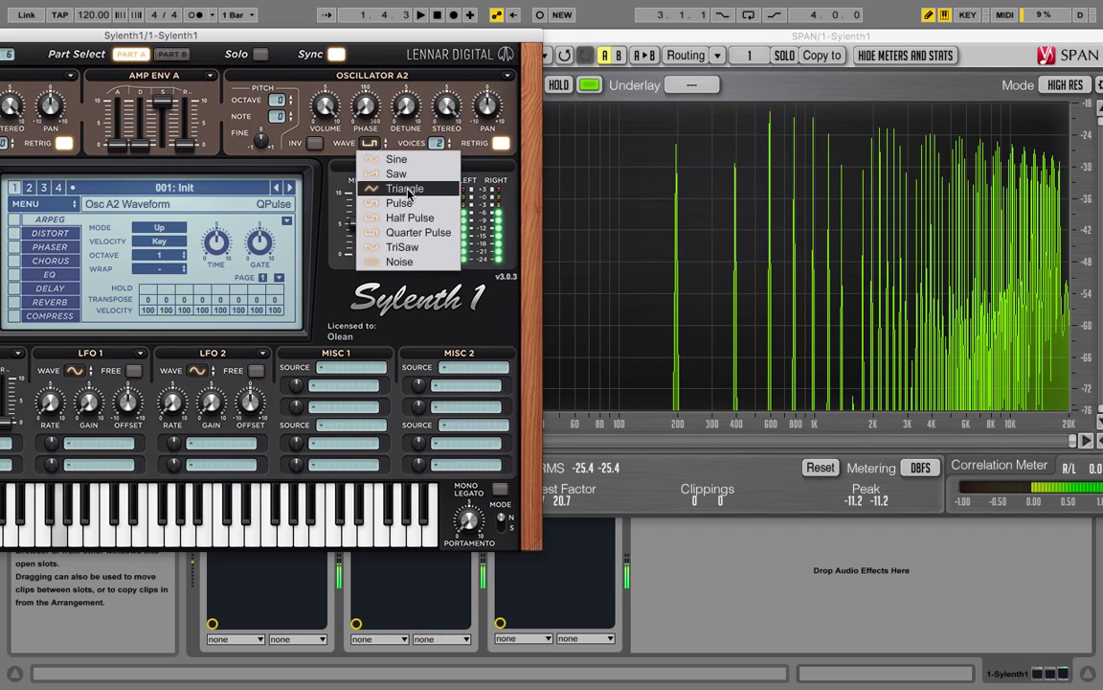
click(412, 218)
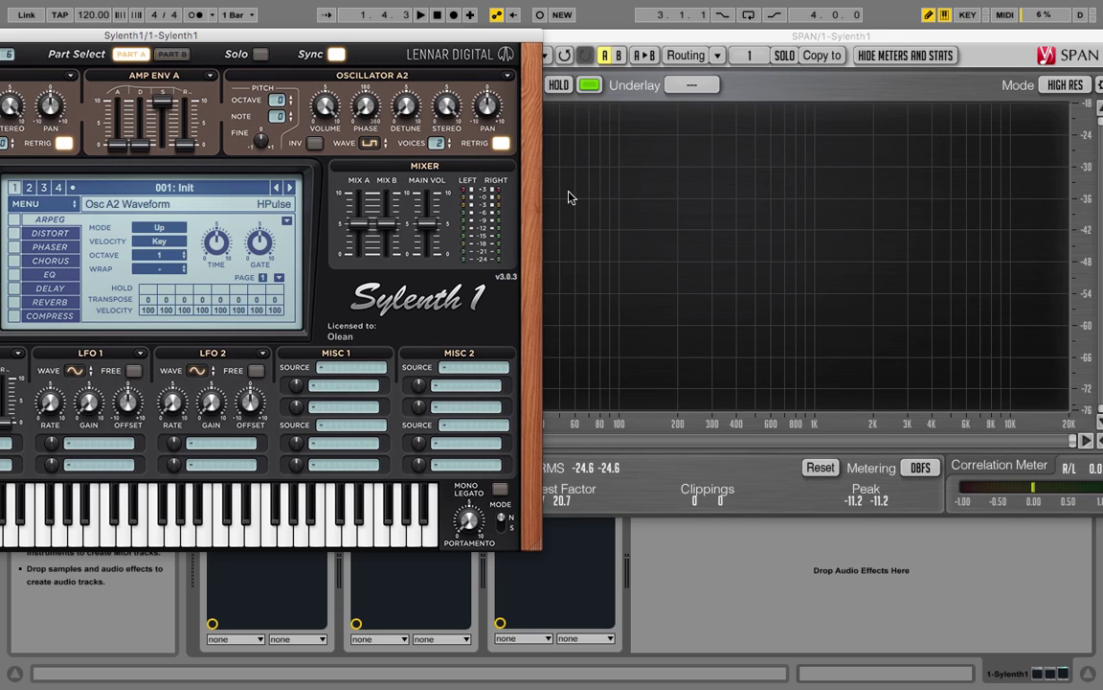
Try a Triangle wave on oscillator A2, then settle on Saw with 1 voice.
click(372, 144)
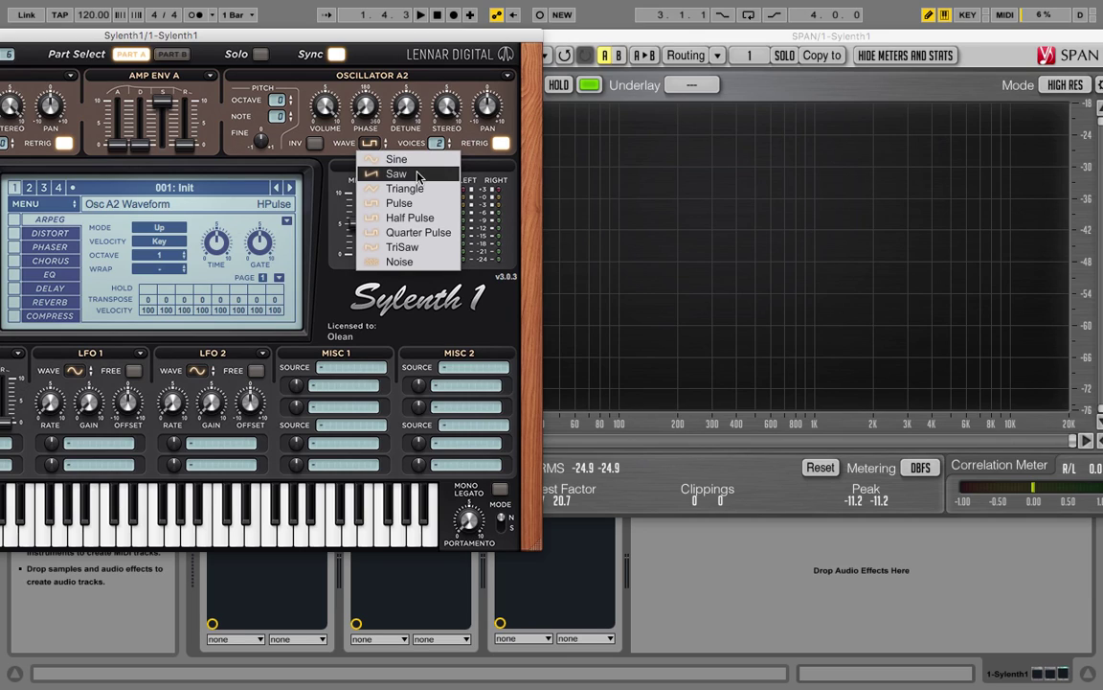
drag(258, 34, 452, 16)
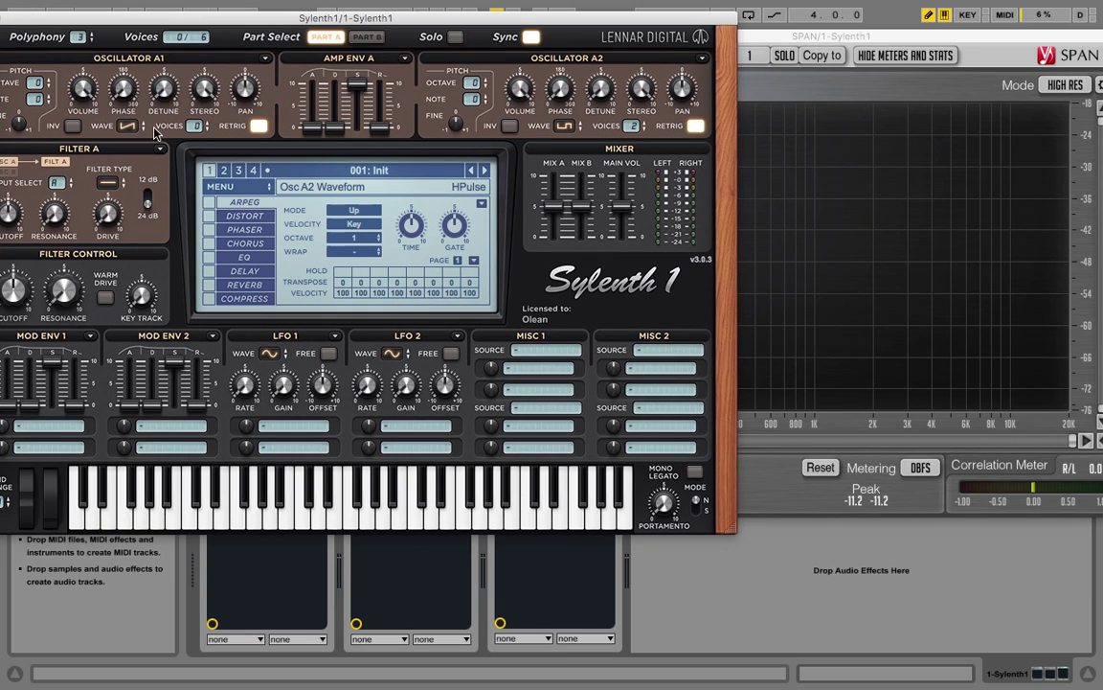
click(564, 125)
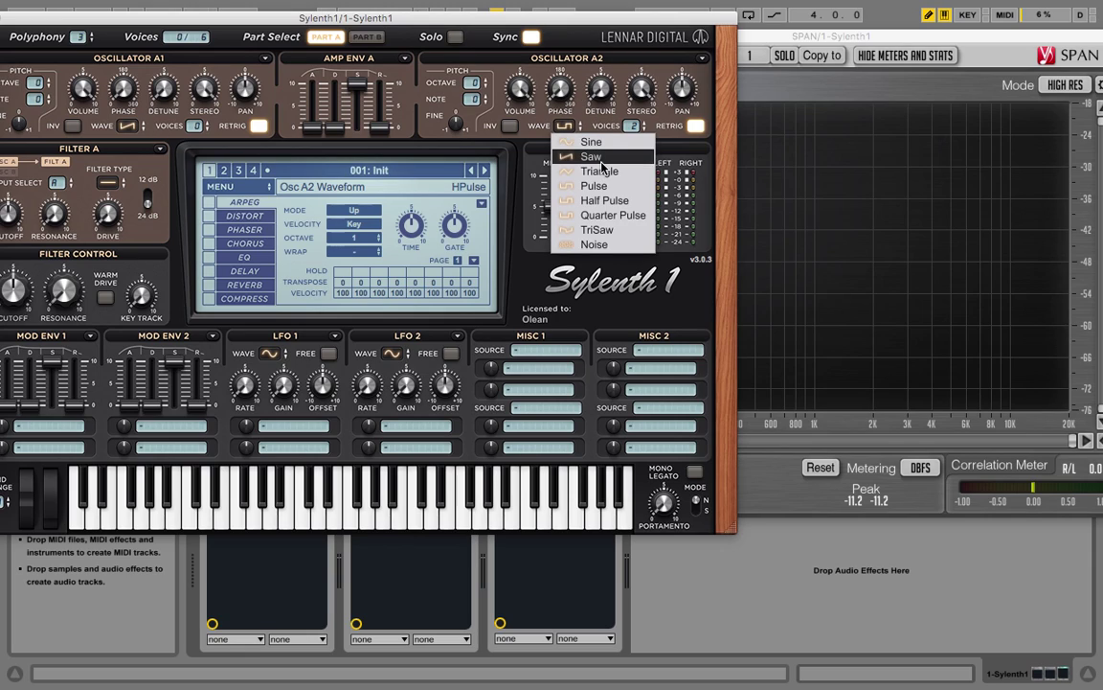
click(610, 172)
click(564, 125)
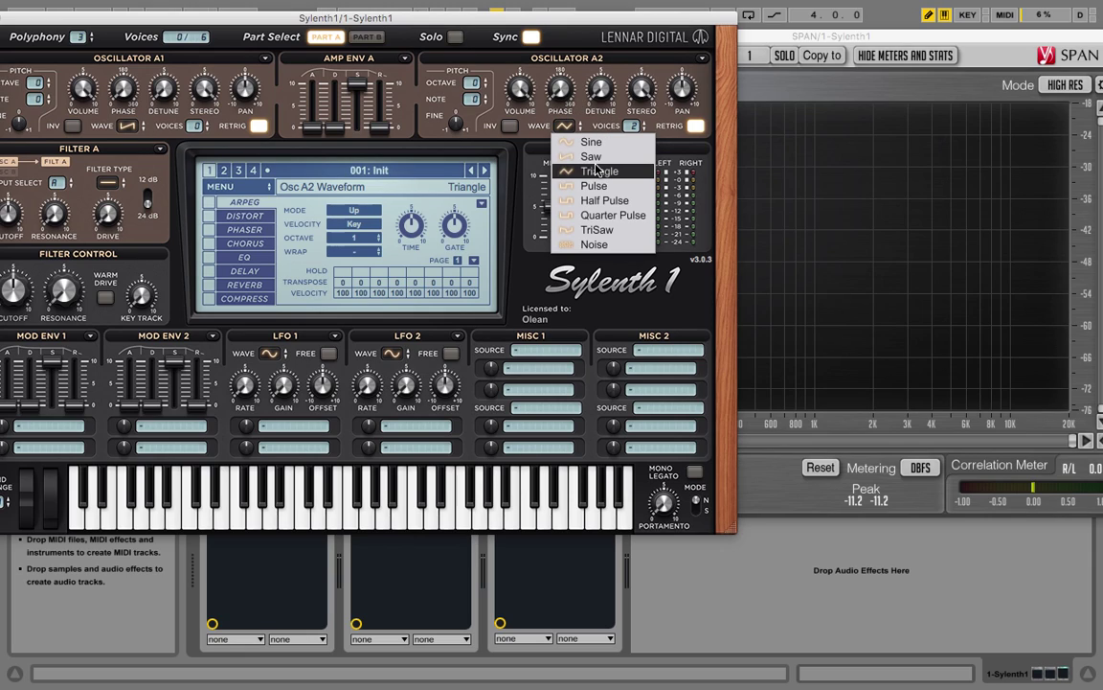
click(596, 157)
click(631, 125)
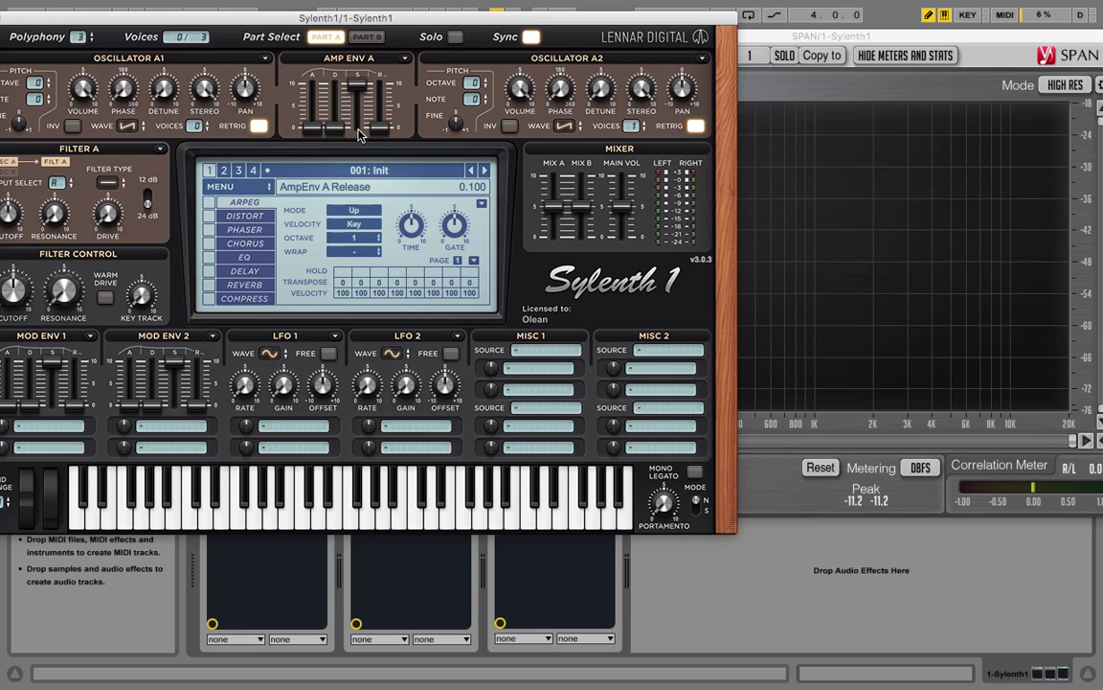
Give oscillator A1 one voice, invert oscillator A2, and raise its phase to about 173 degrees.
click(198, 126)
click(509, 125)
drag(579, 98, 573, 41)
Lower oscillator A2 phase to about 109 degrees, then close the Sylenth1 window.
click(759, 44)
drag(714, 32, 768, 37)
drag(477, 18, 360, 44)
drag(412, 110, 407, 136)
click(484, 221)
drag(381, 39, 574, 53)
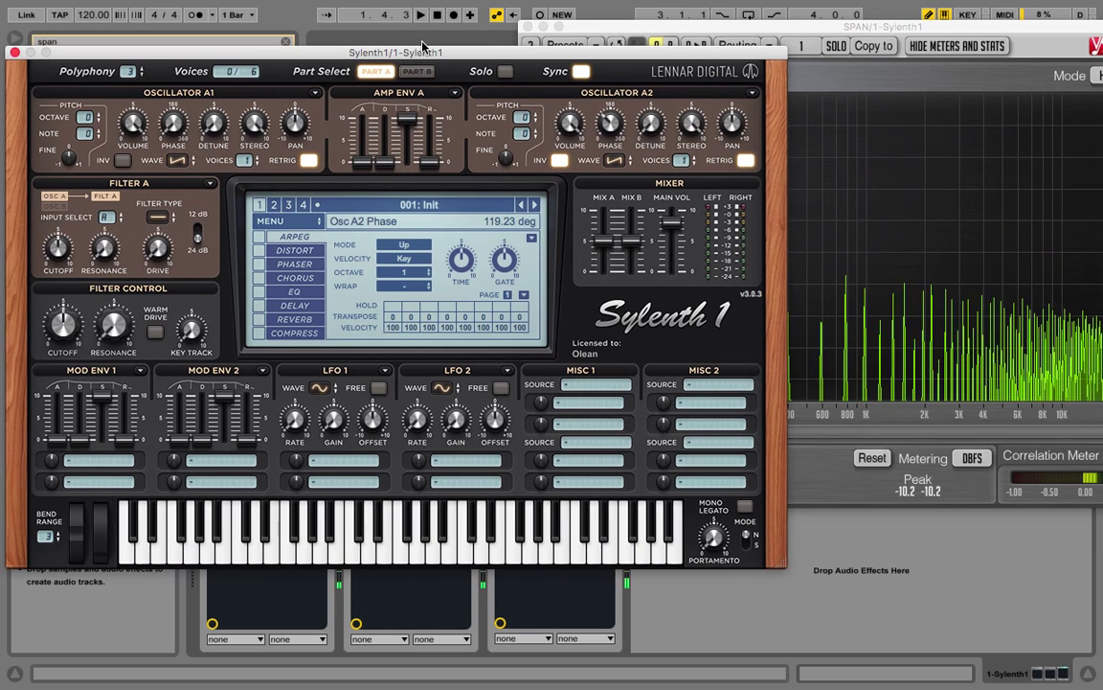
click(14, 52)
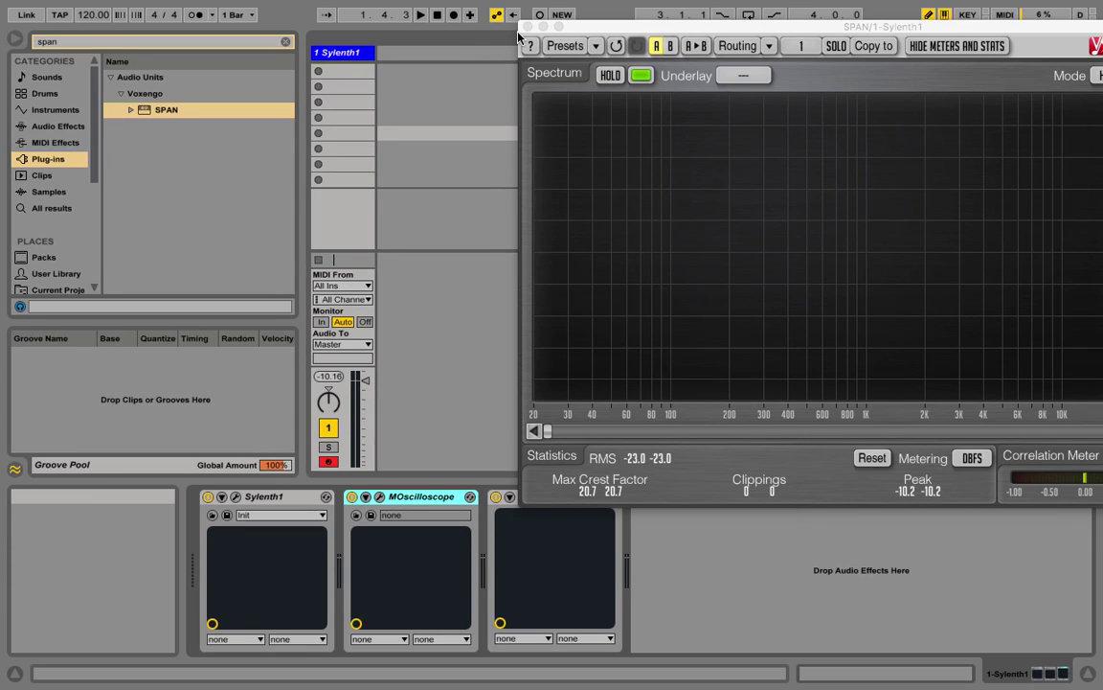
click(237, 497)
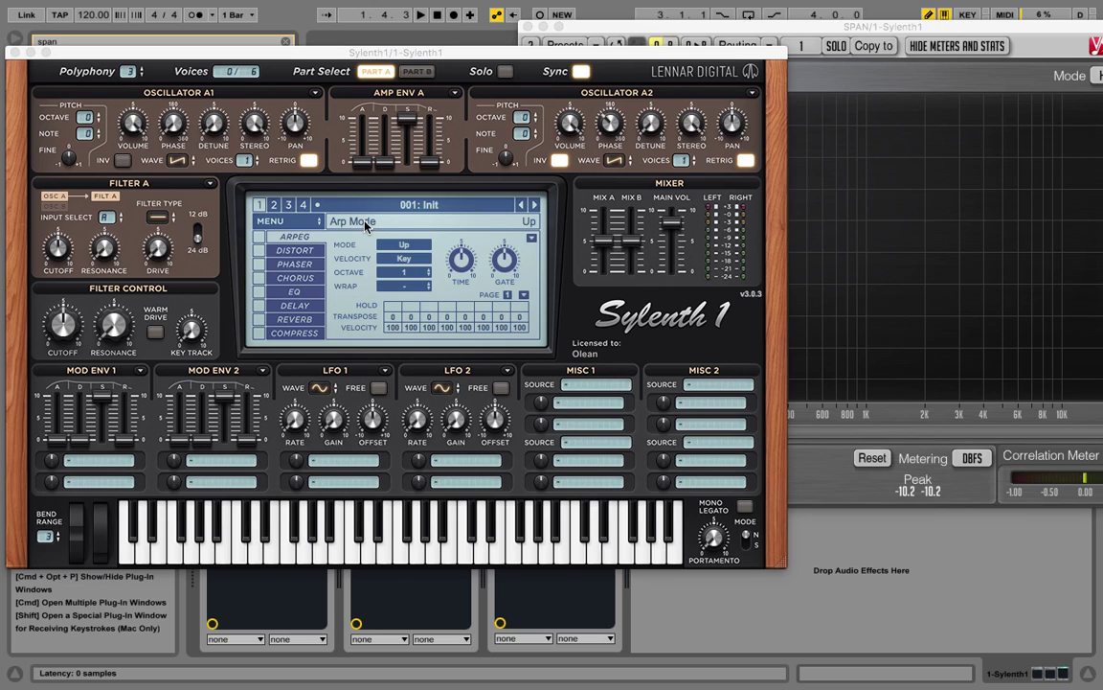
click(161, 218)
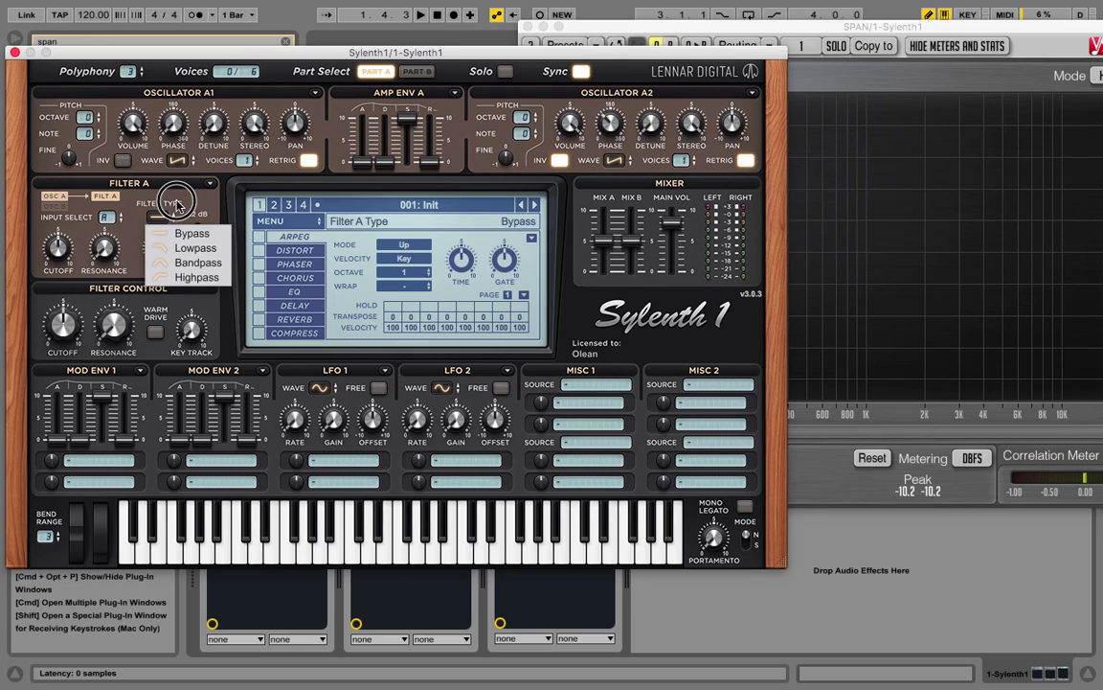
click(195, 248)
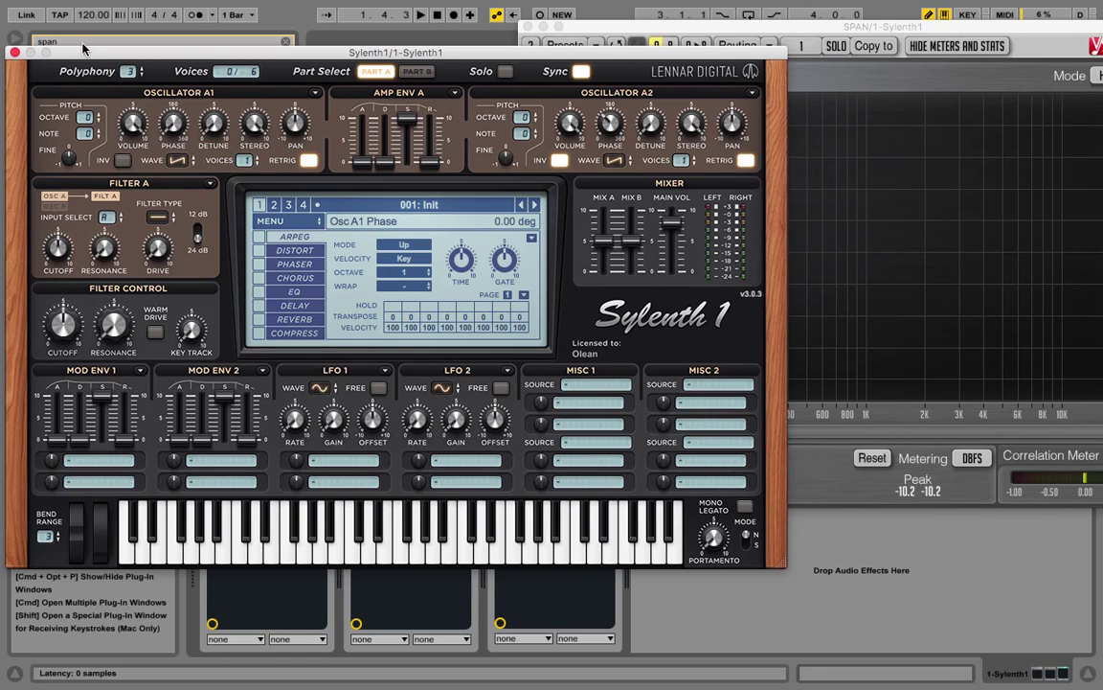
Close both the Sylenth1 and SPAN plugin windows to reveal the Session View device chain.
click(14, 52)
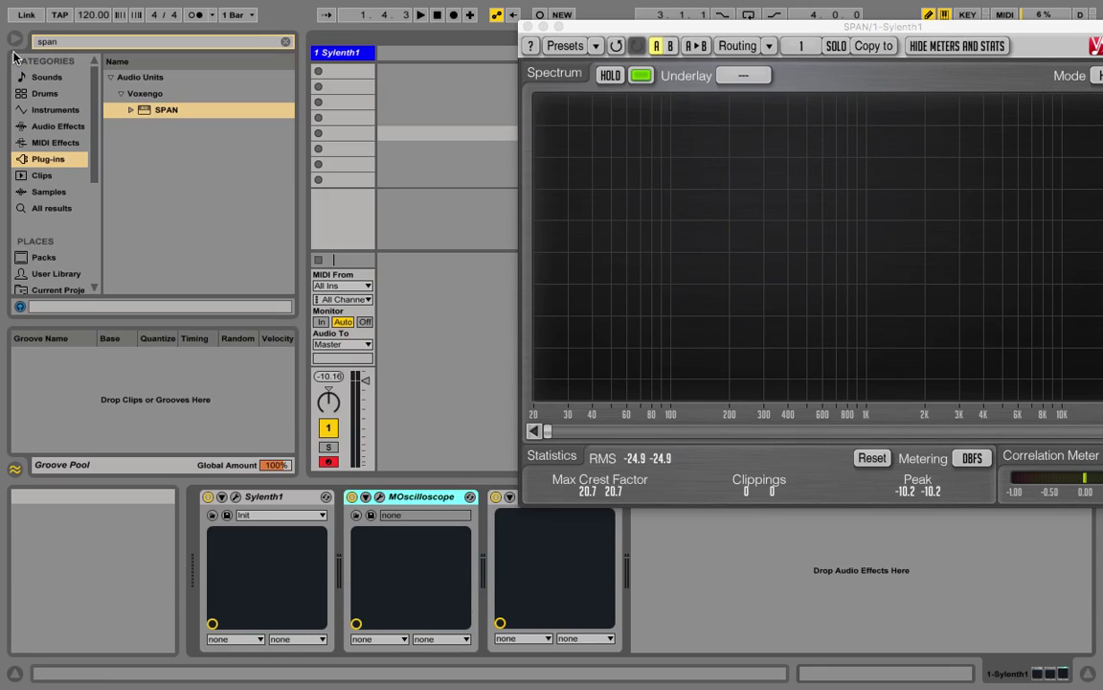
click(528, 27)
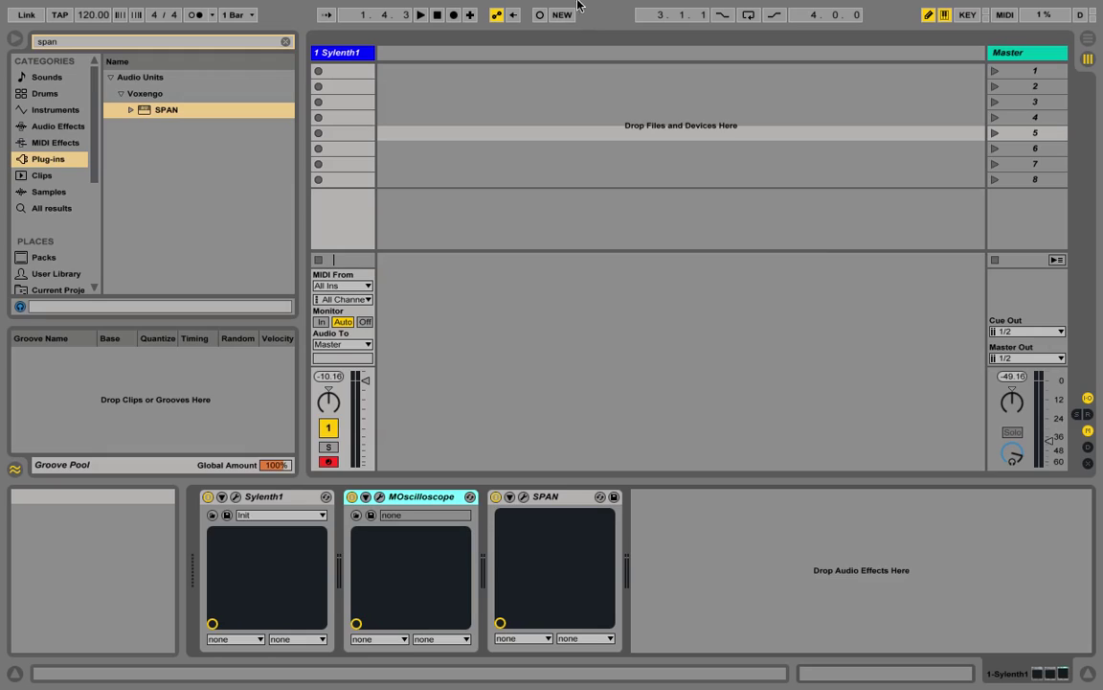
mouse_move(561, 1)
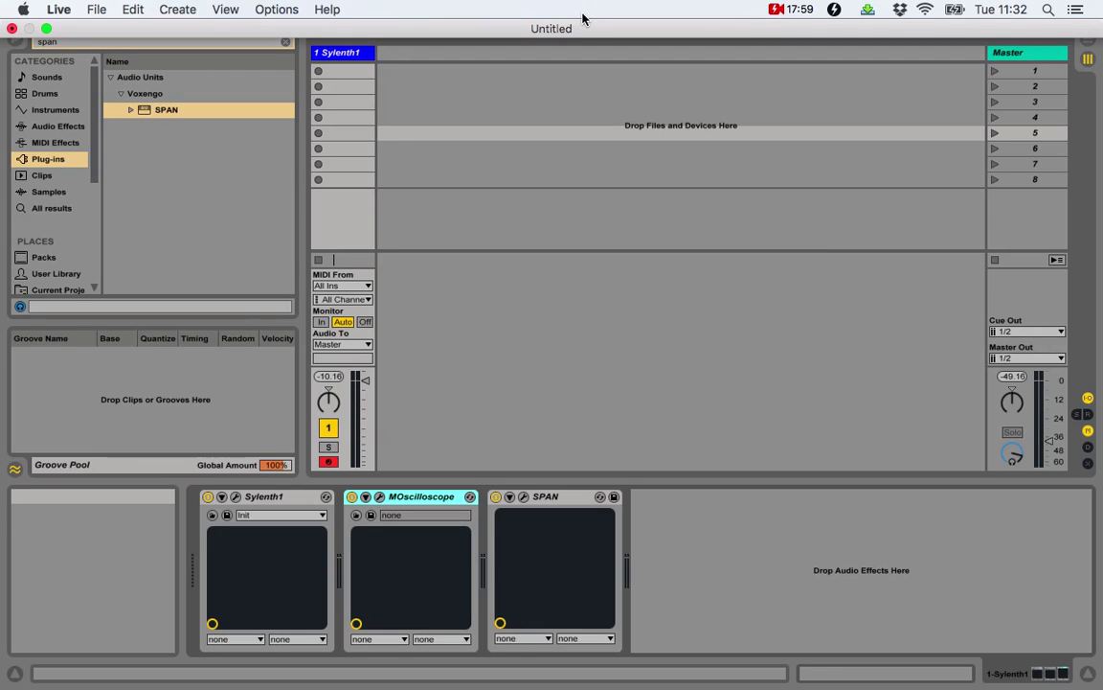
click(793, 9)
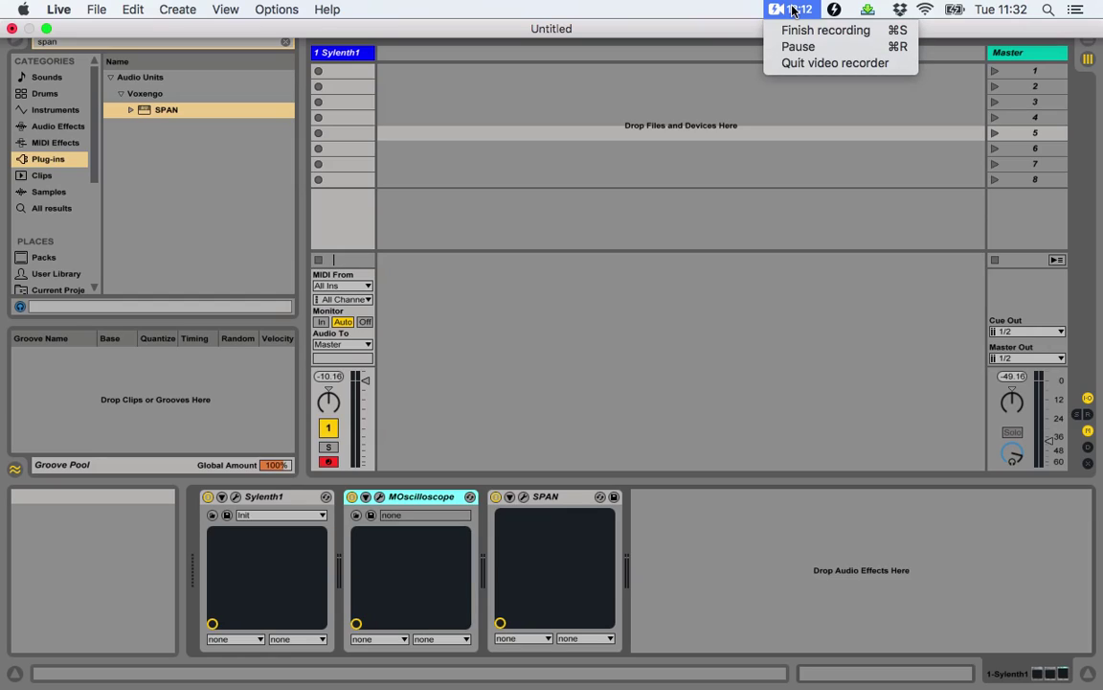